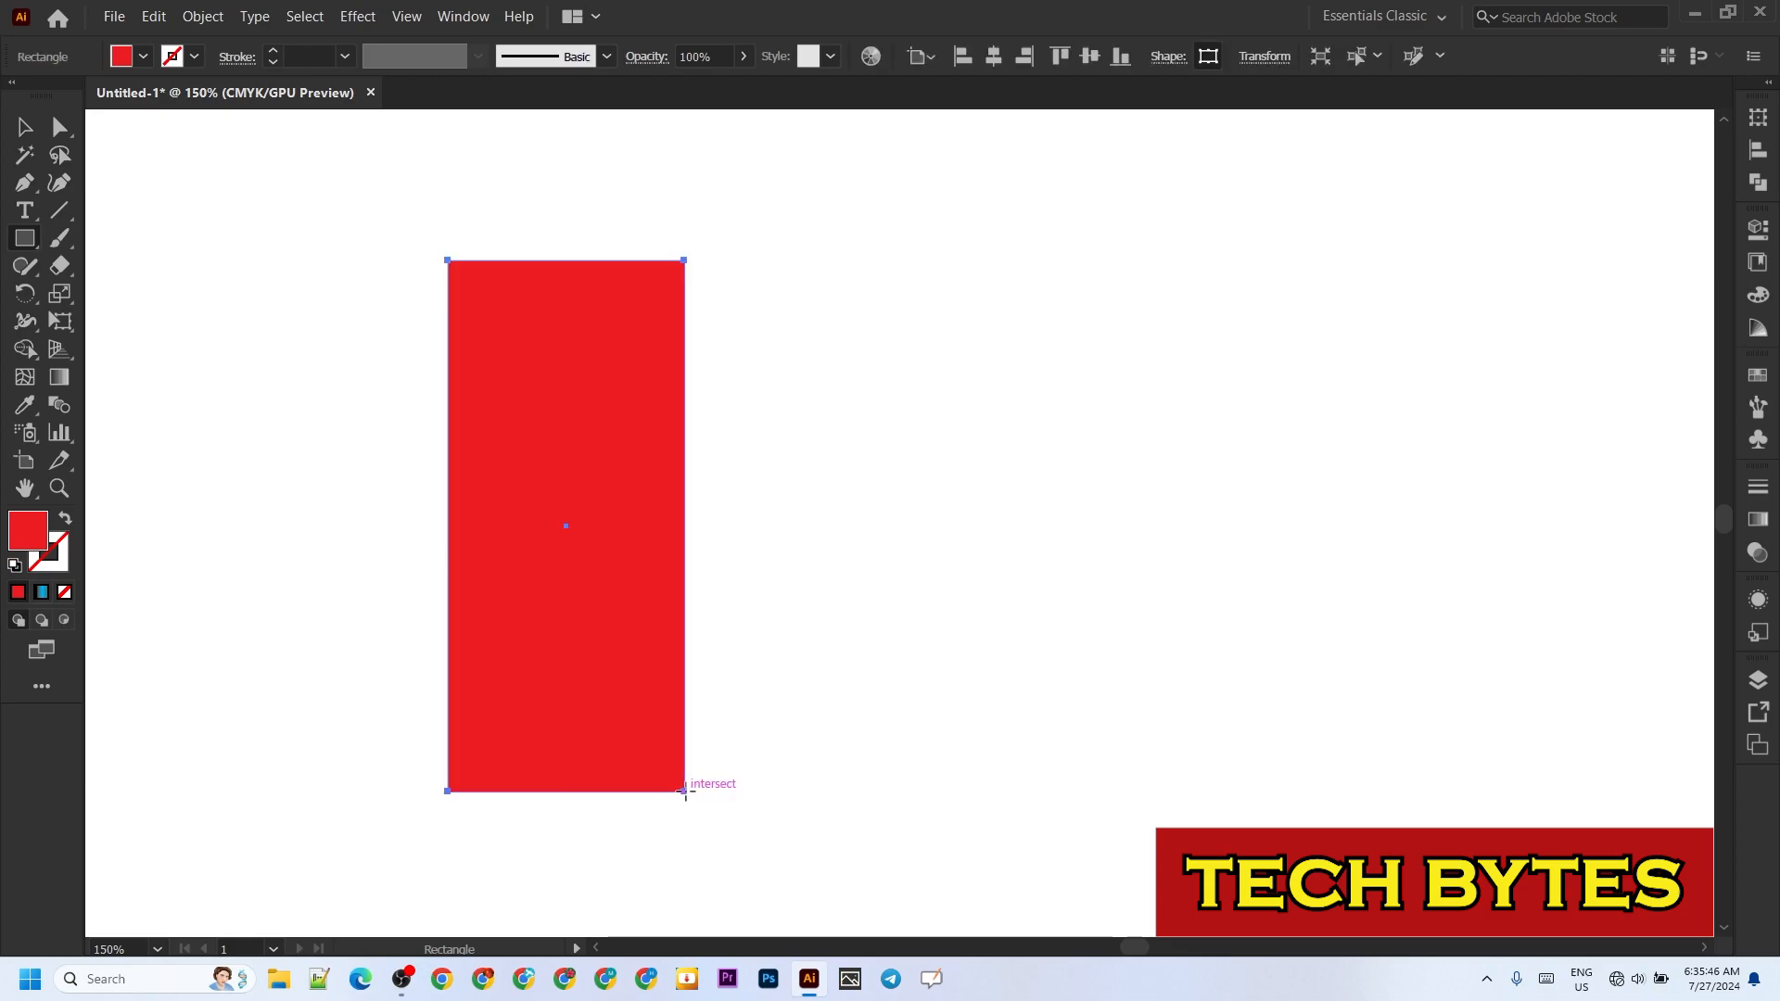
Step: Swap the rectangle's red fill to its stroke and set the stroke colour to black, leaving no fill
click(65, 520)
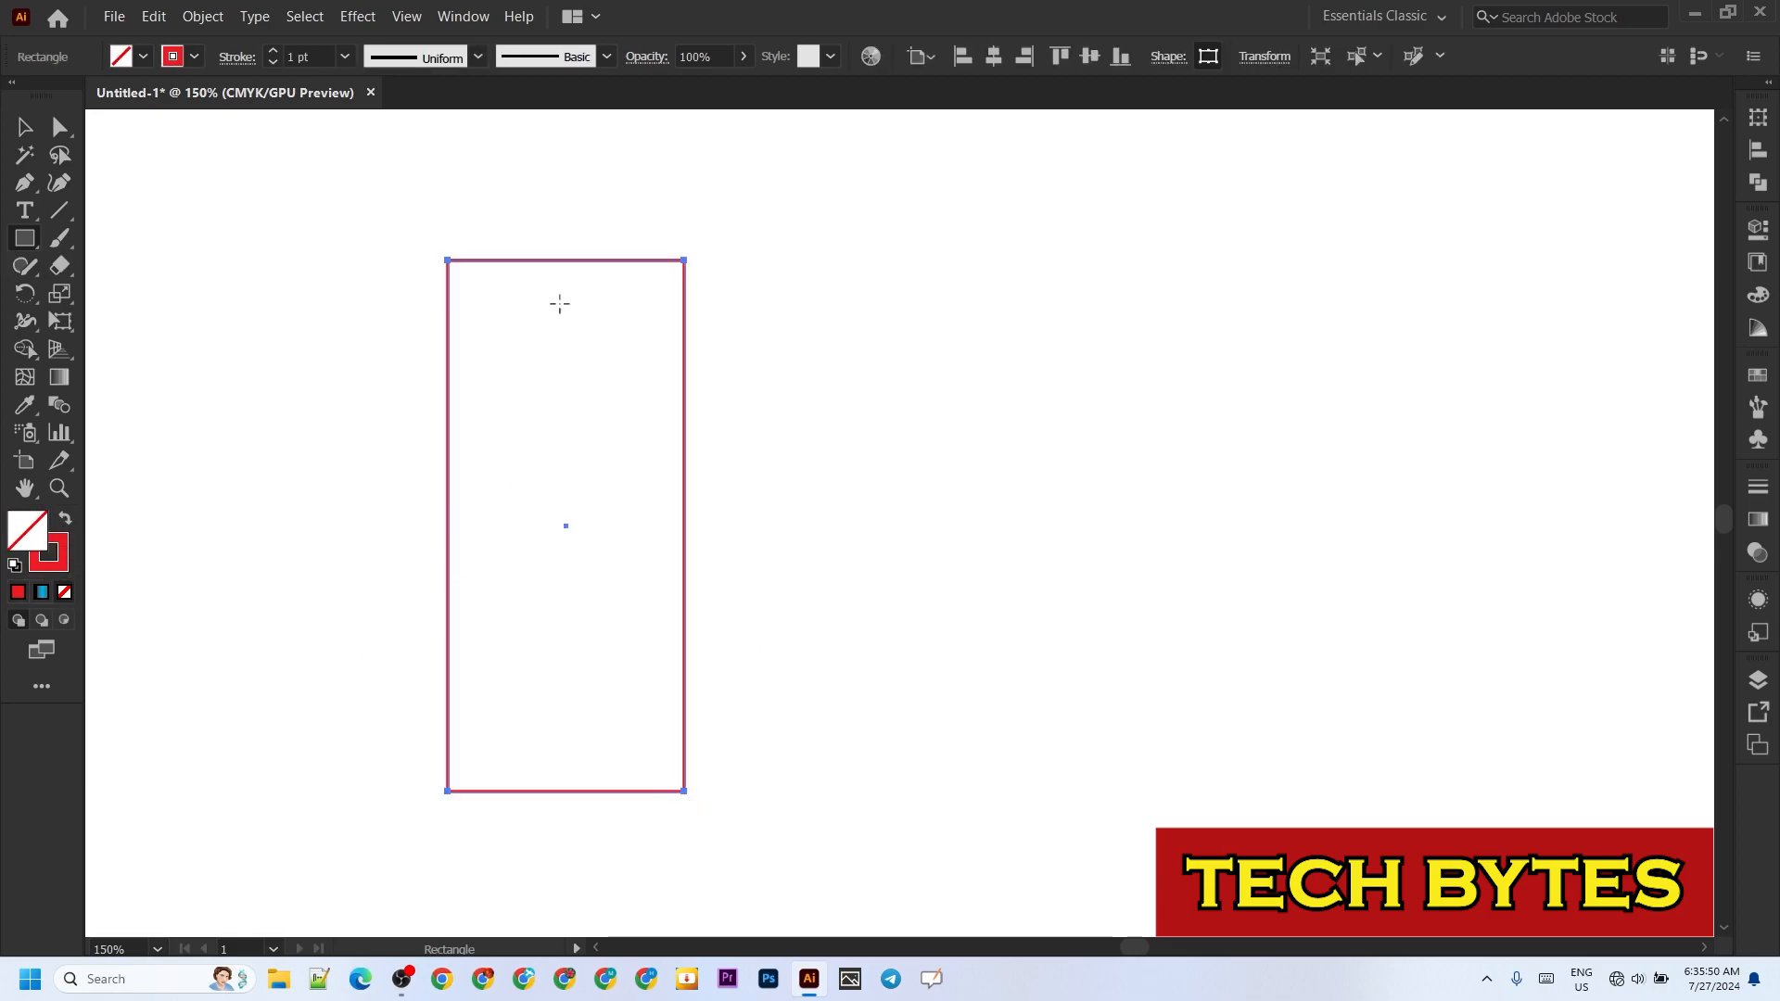
click(195, 57)
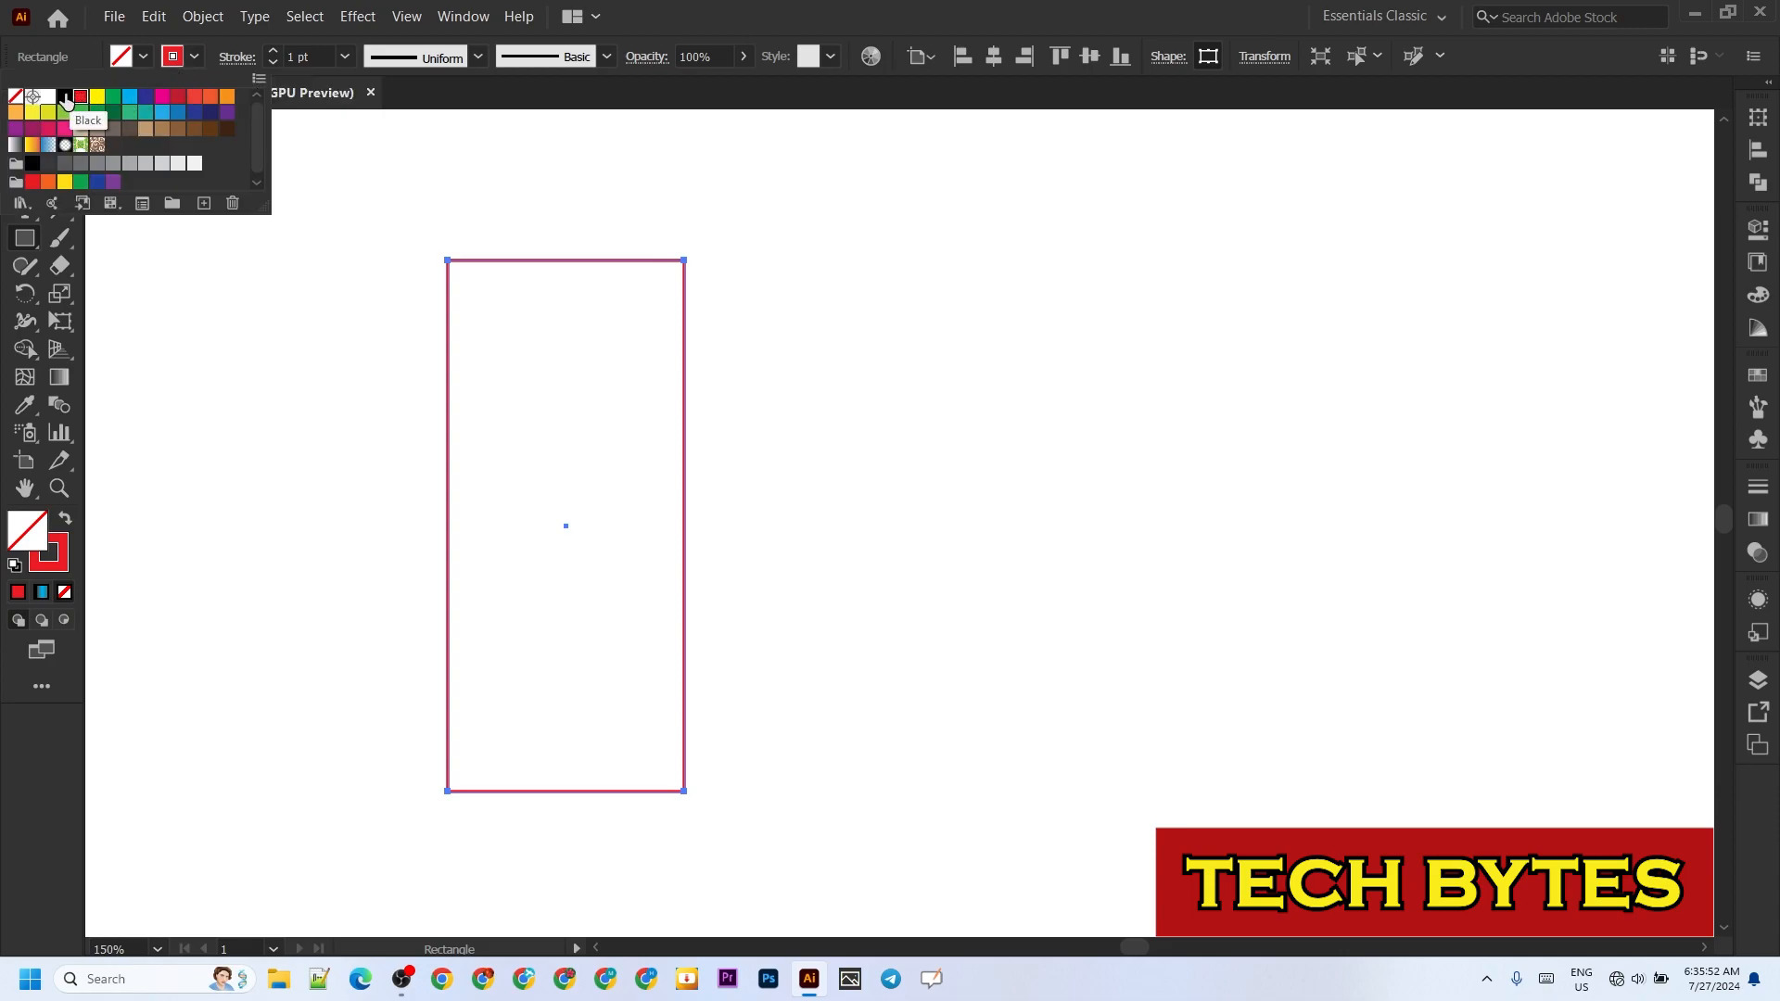
click(62, 96)
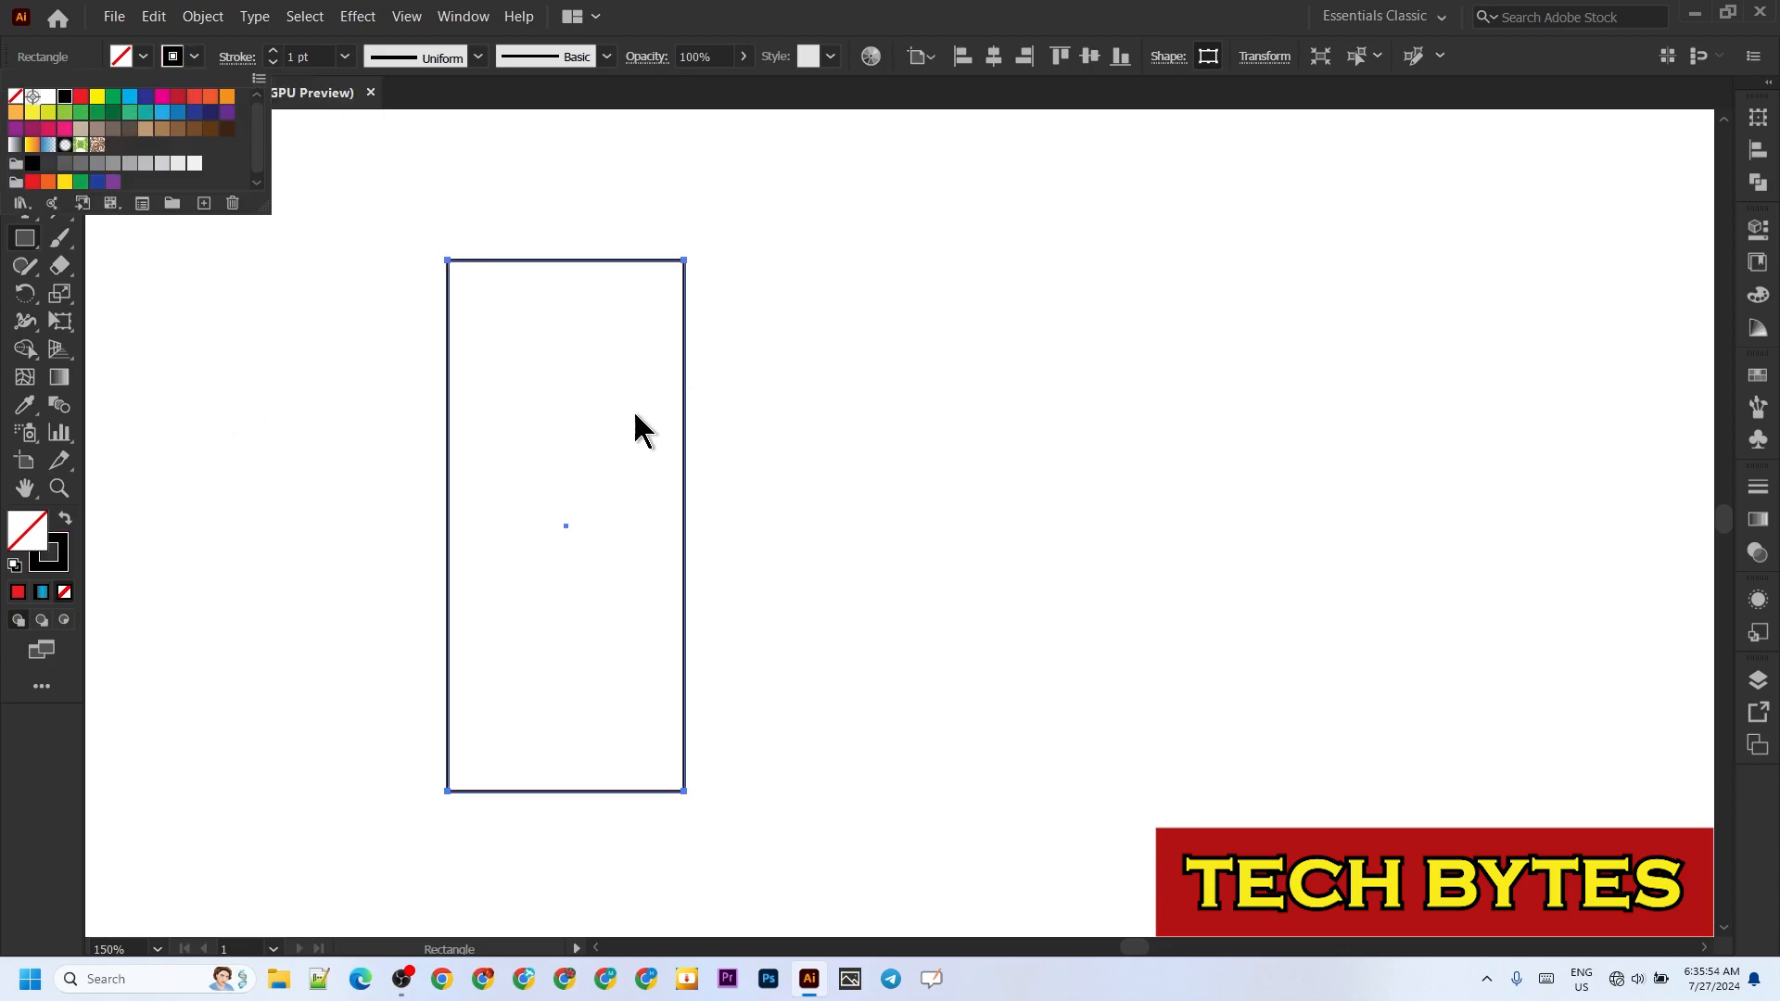
click(352, 420)
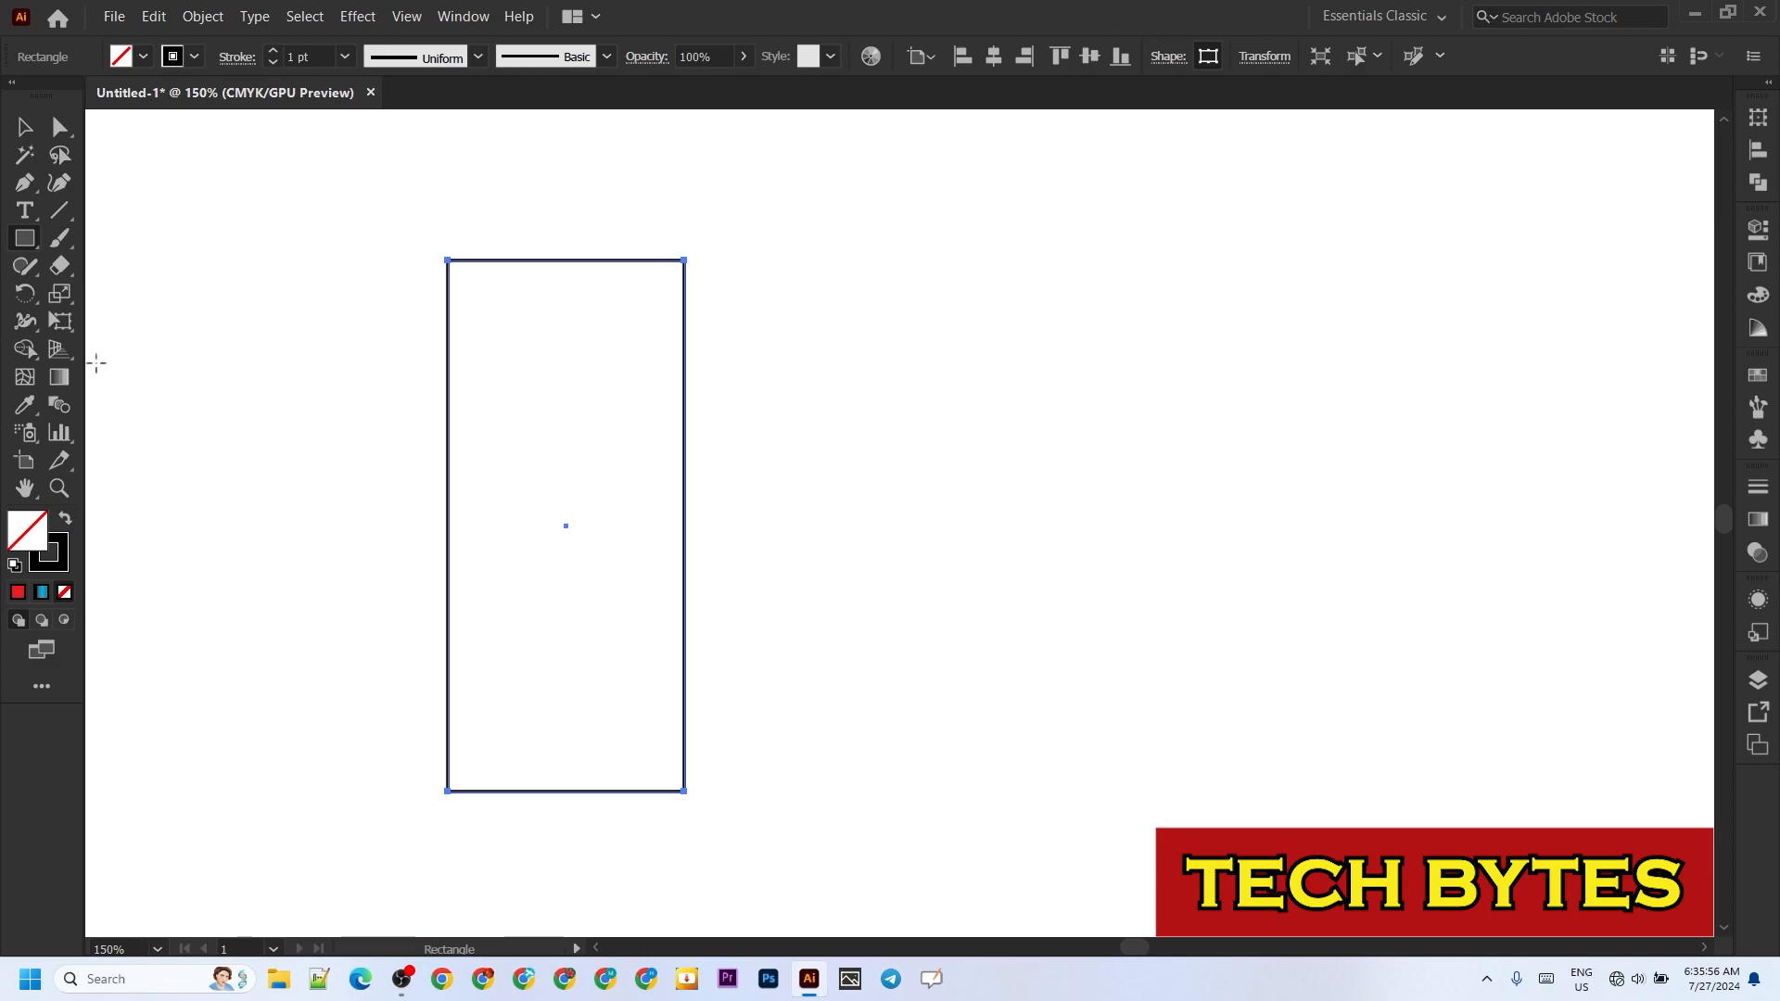
Step: Place a duplicate of the outlined rectangle beside the original on the right, at the same height
click(24, 127)
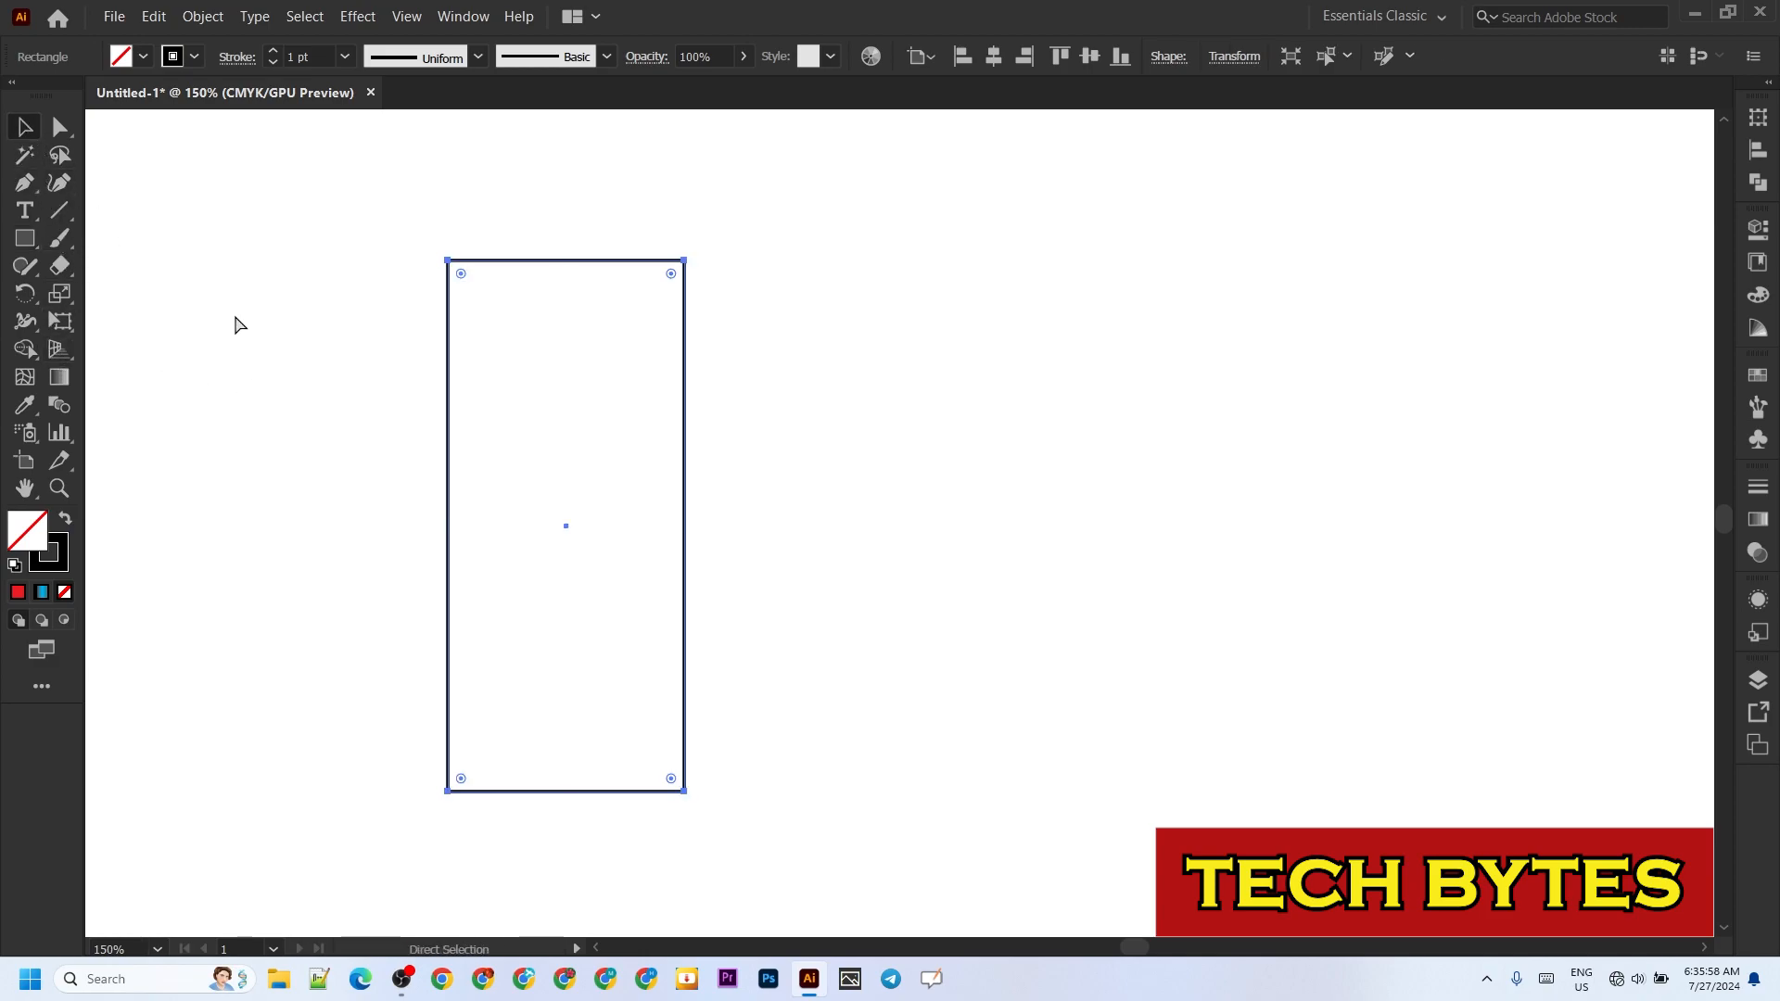
key(ctrl+f)
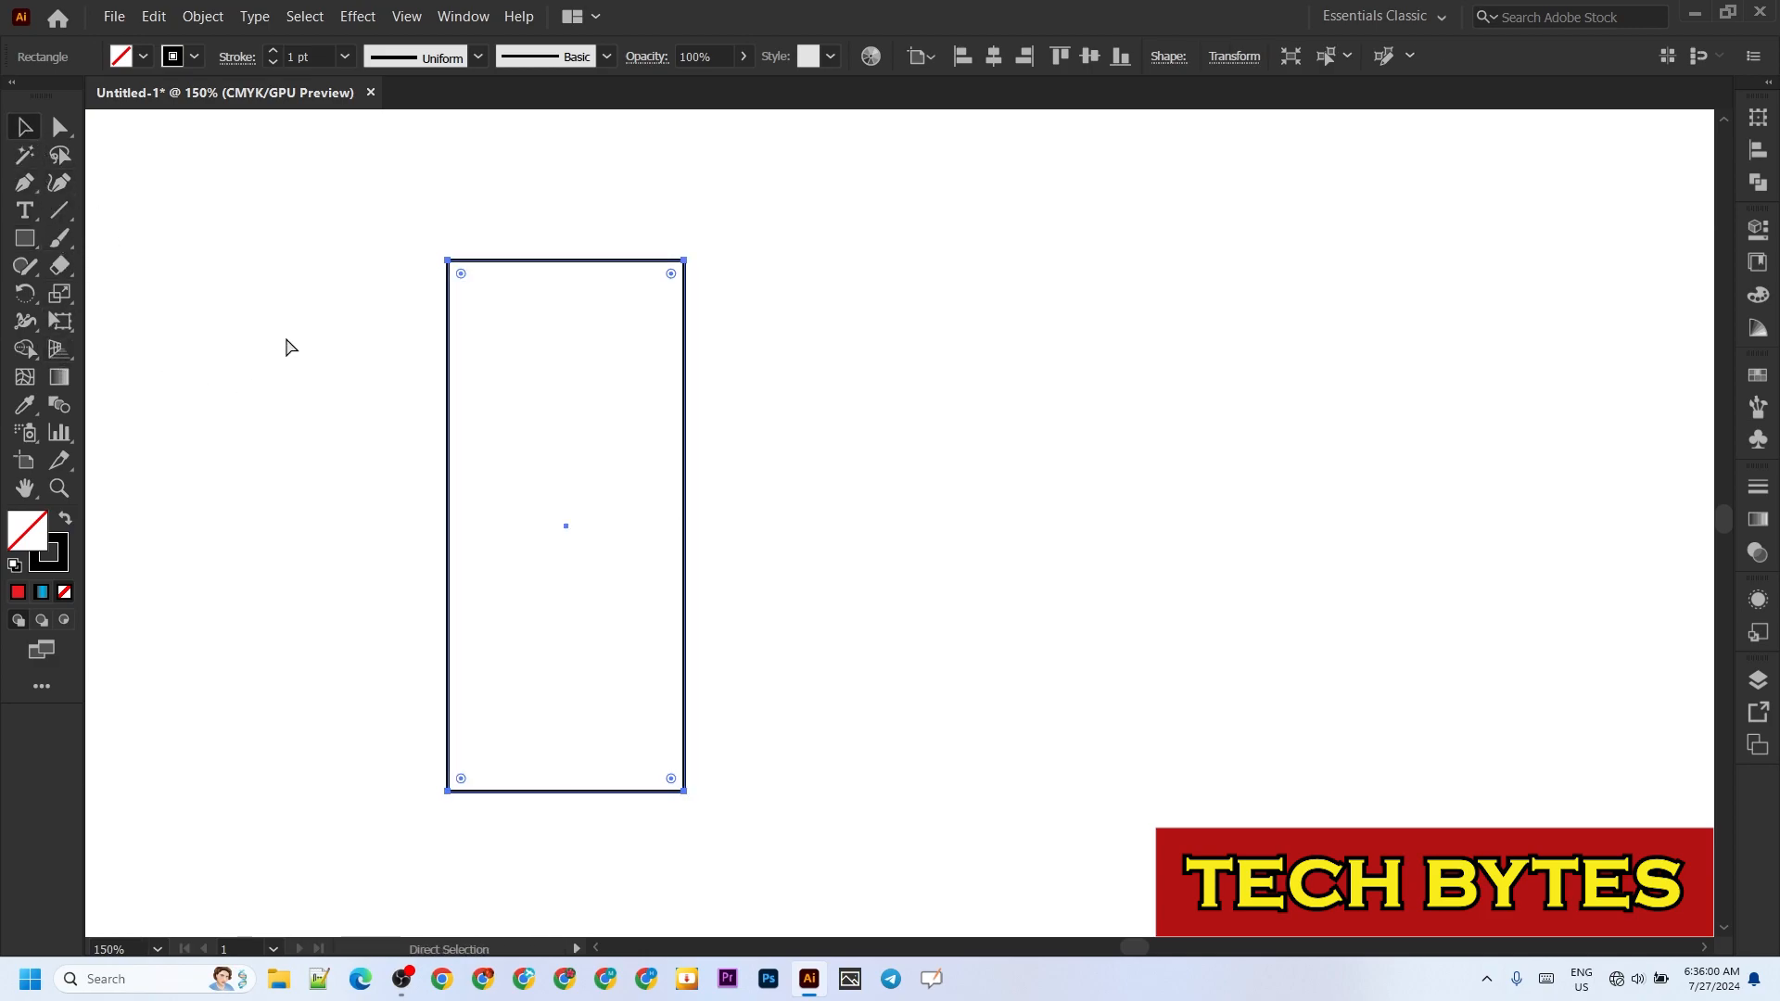
drag(687, 457, 1000, 450)
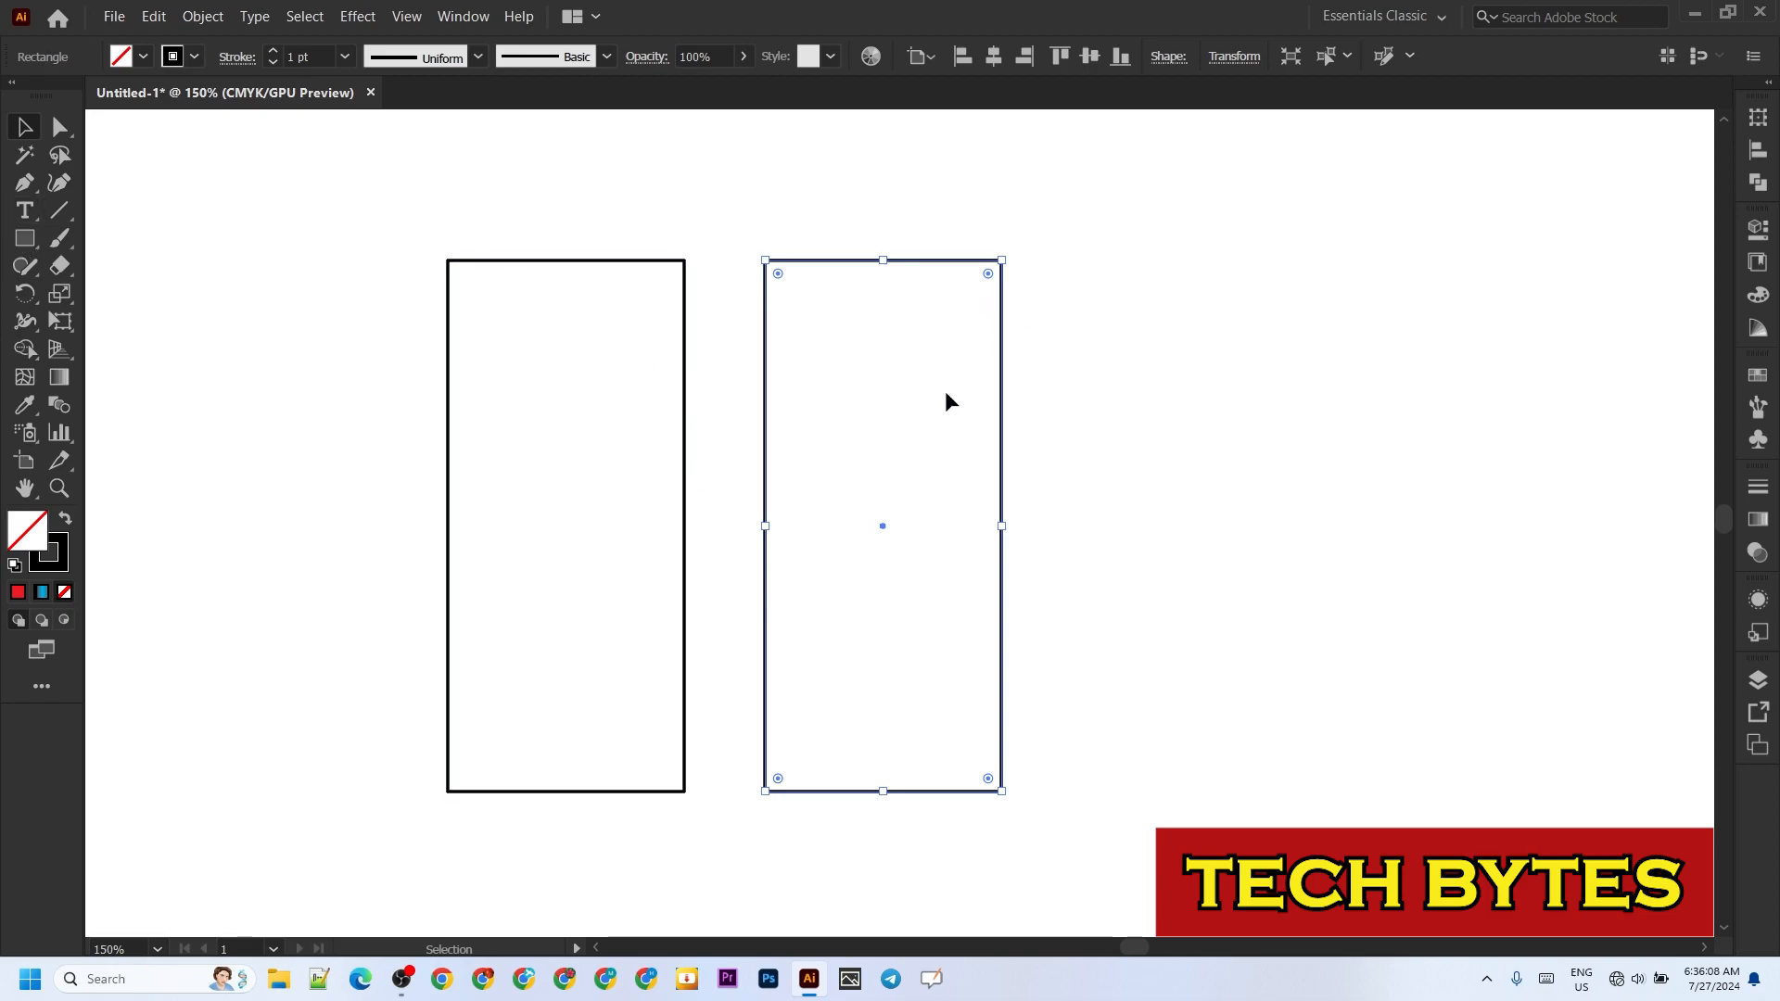
Step: Delete the right rectangle's bottom edge and round both its top corners fully into an arch
click(62, 129)
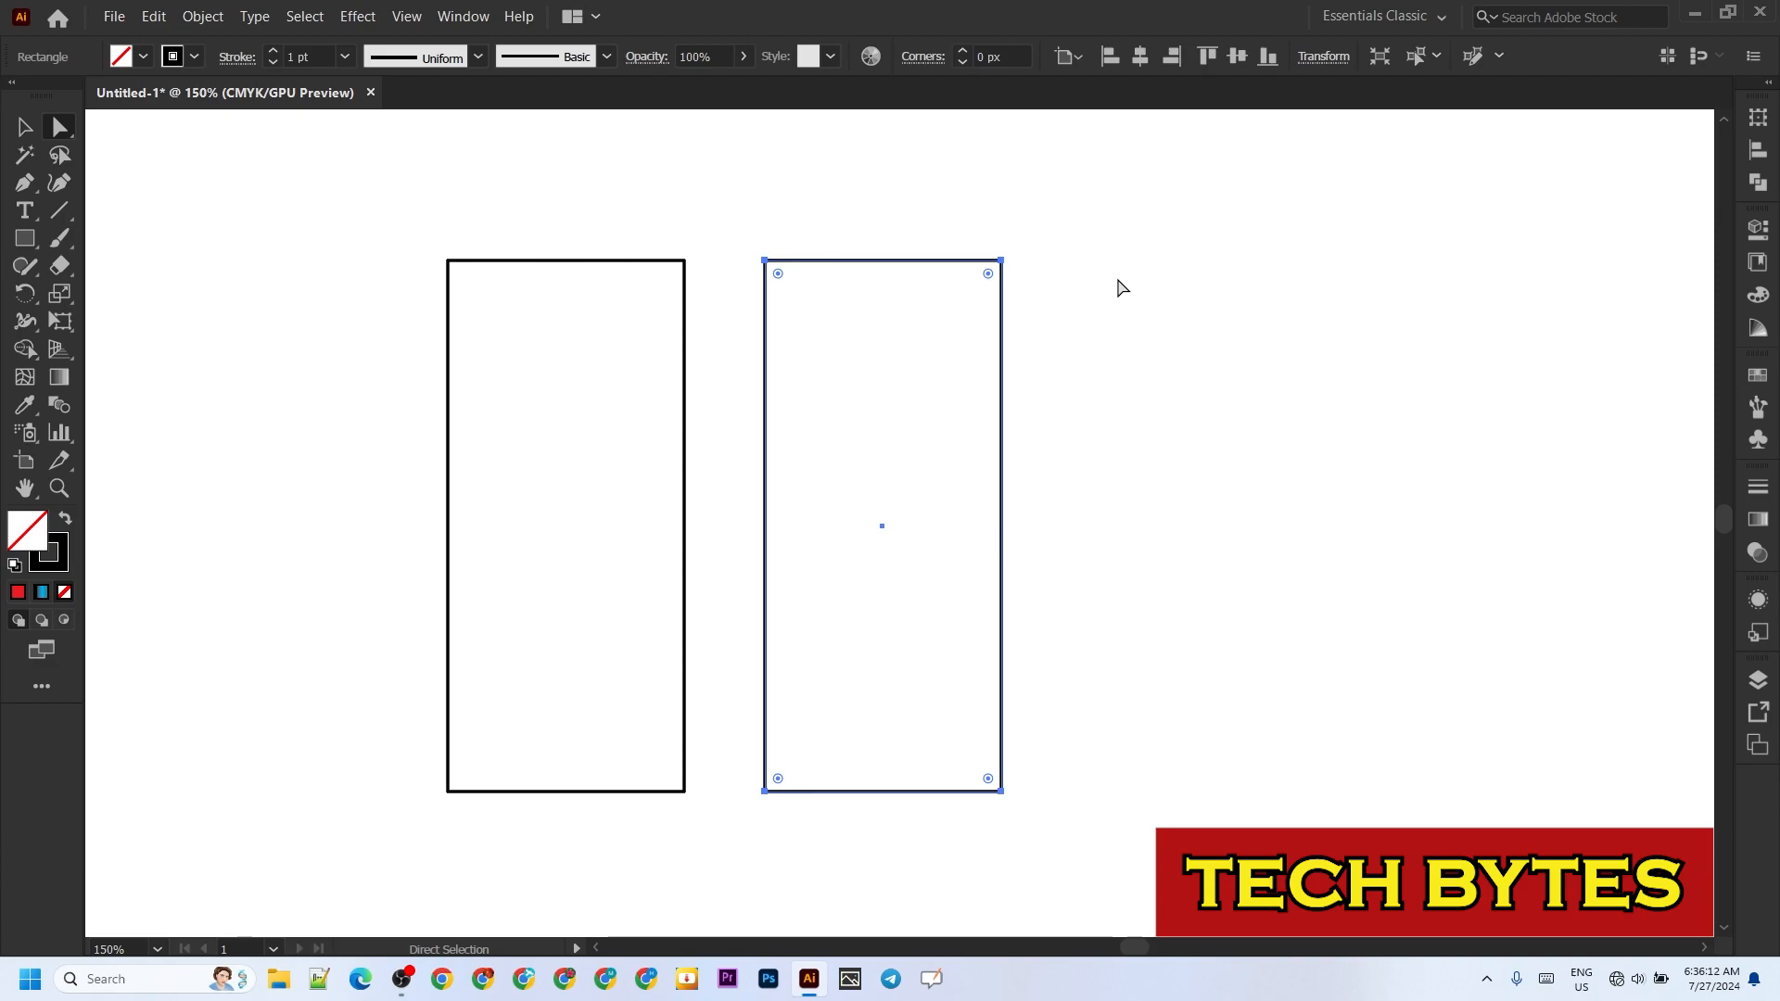
click(898, 853)
drag(881, 728, 864, 837)
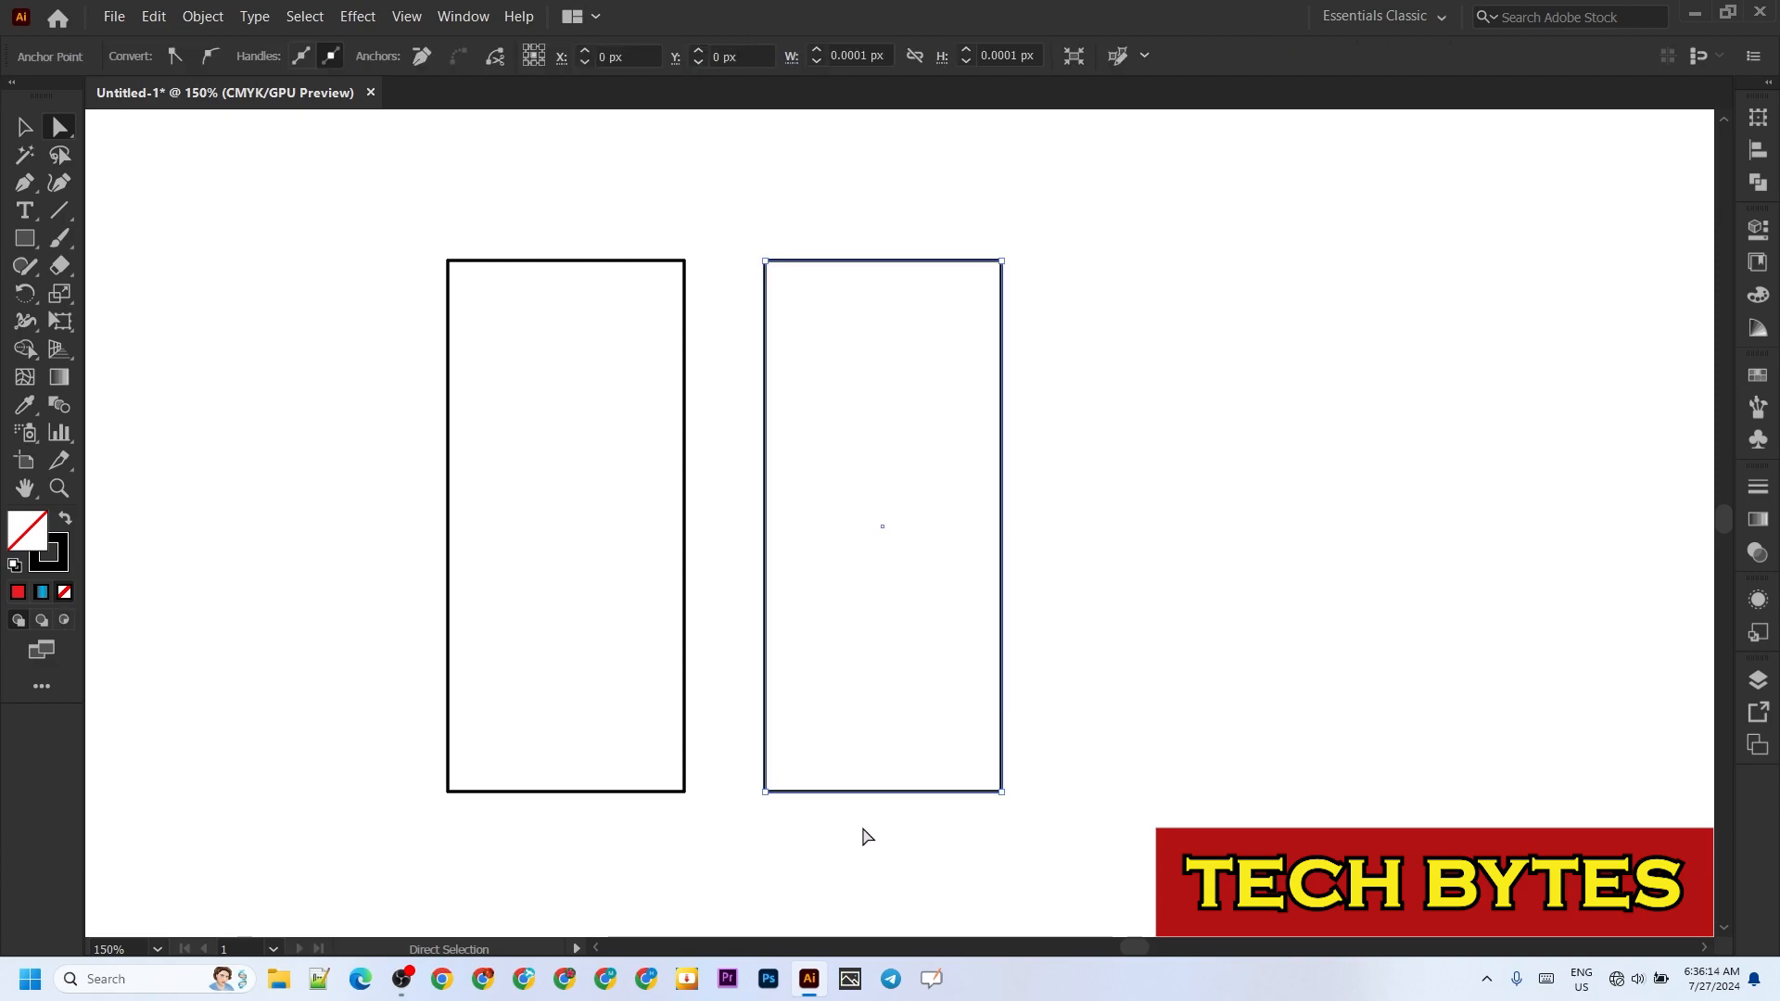
key(Delete)
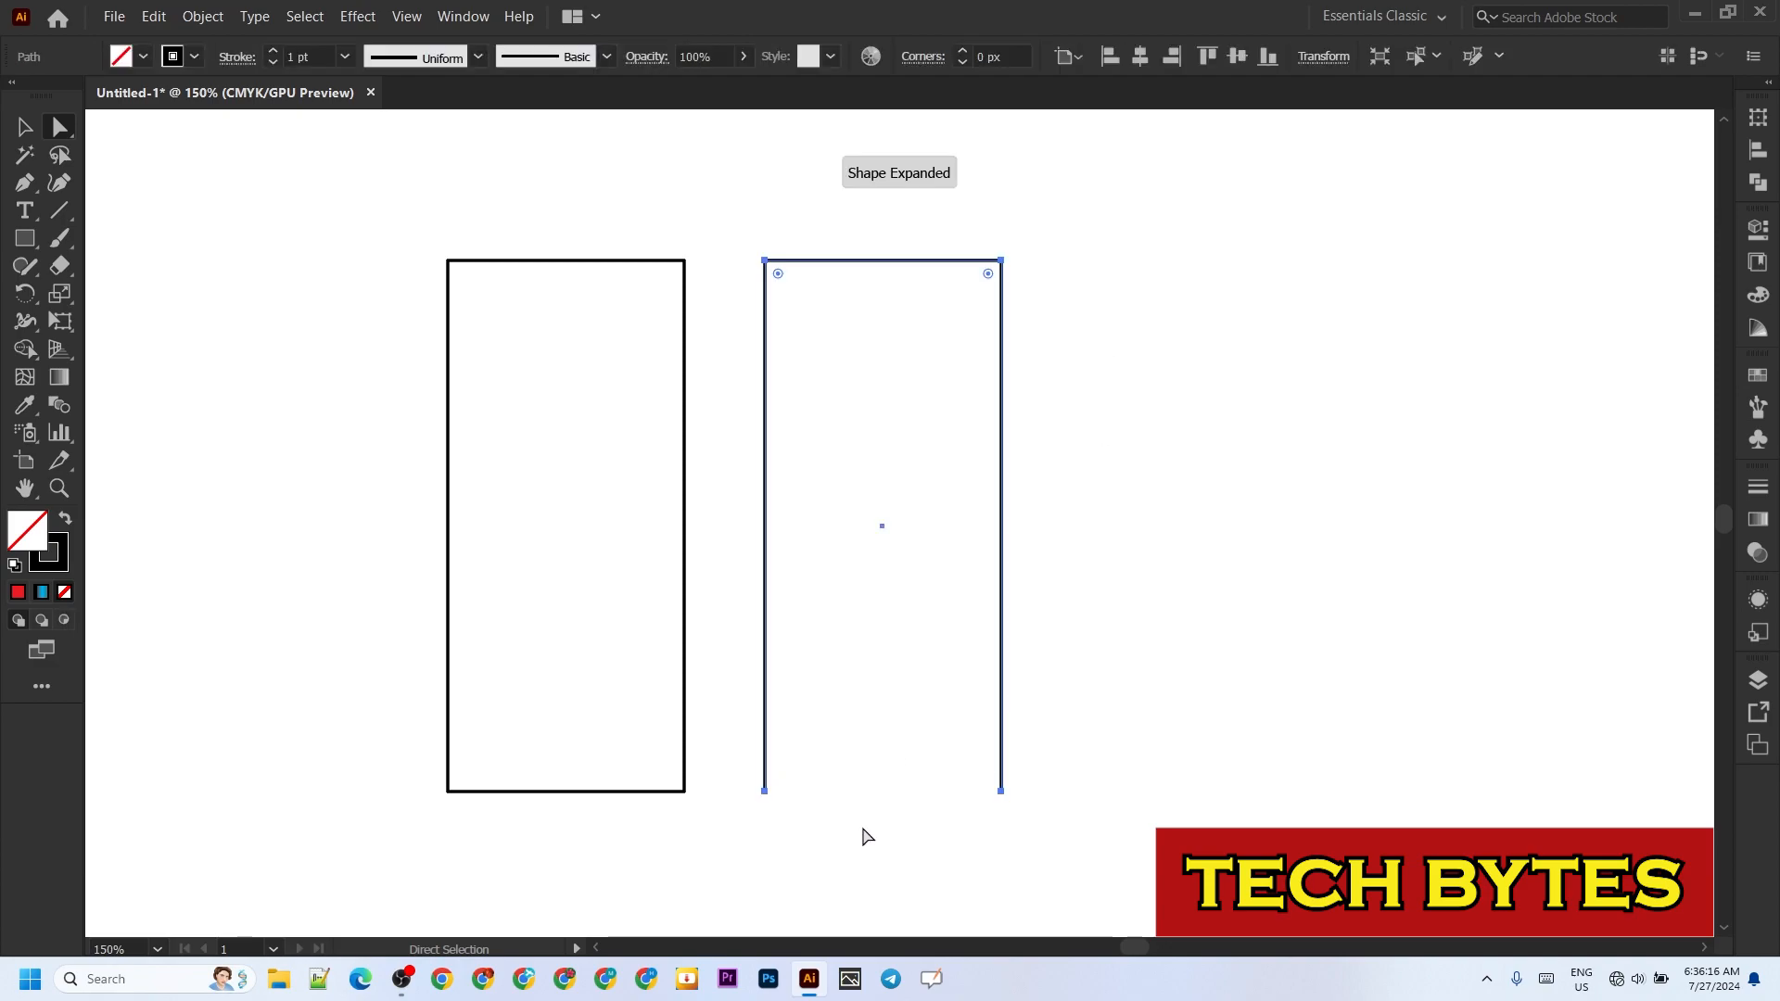
drag(988, 274, 890, 581)
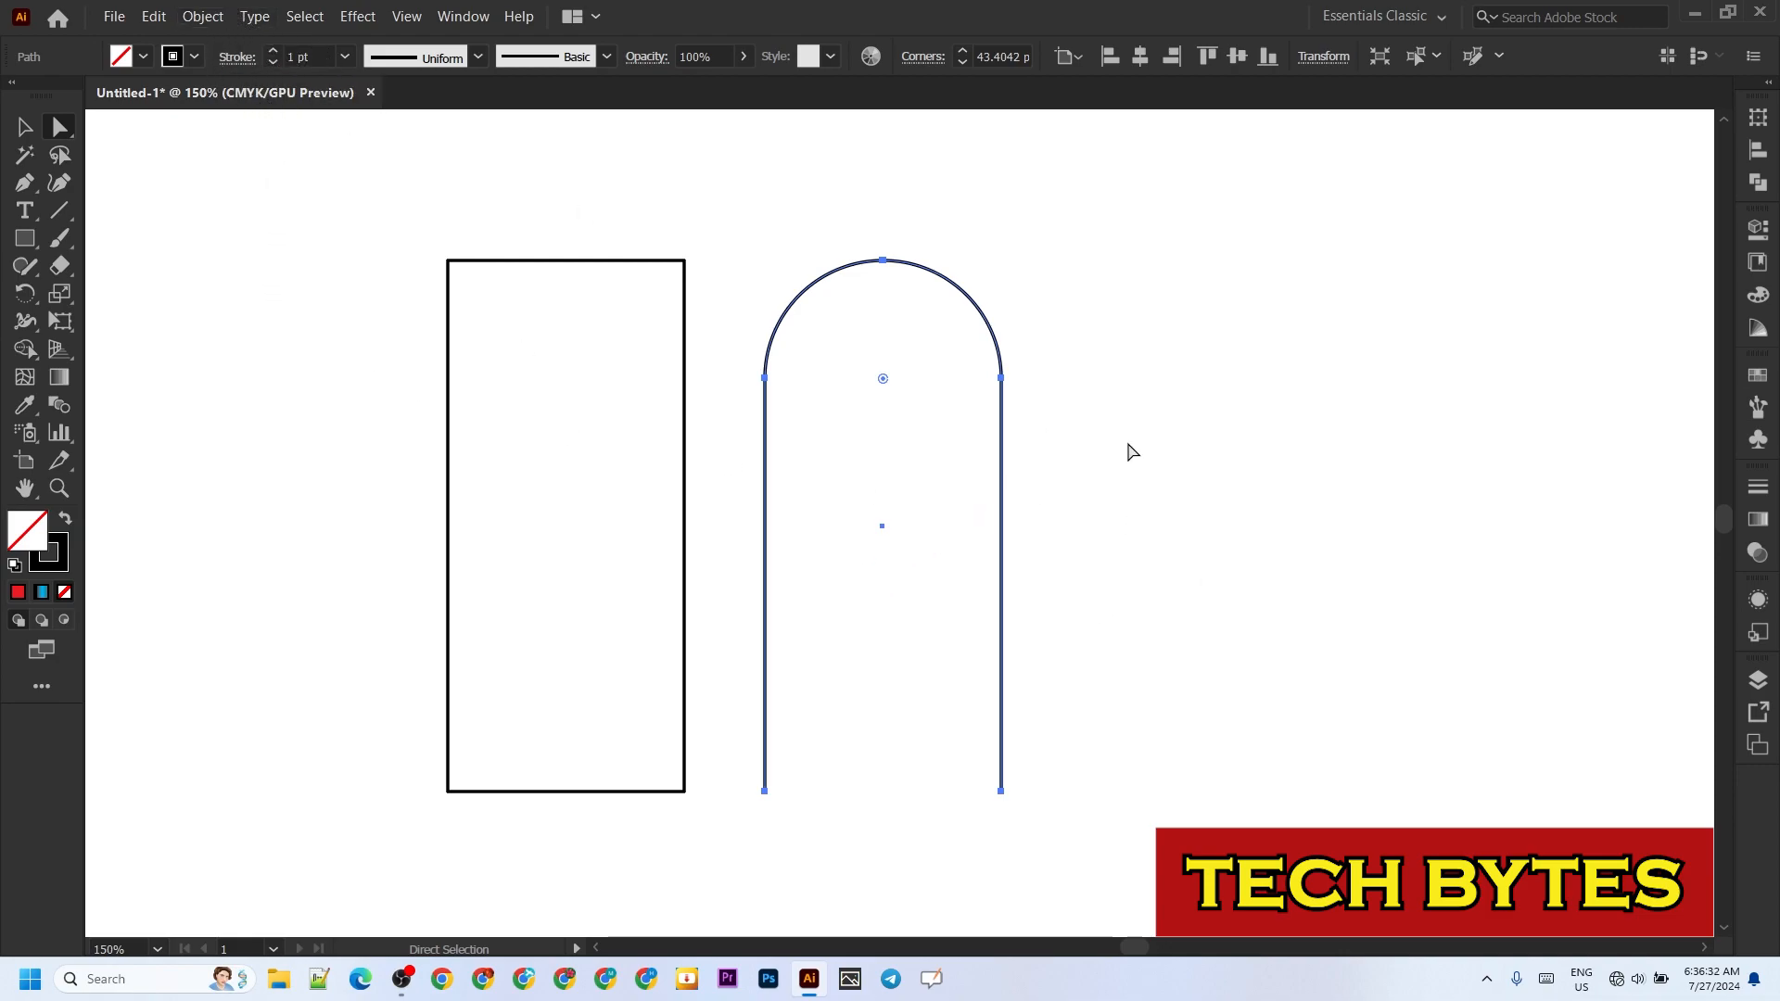
Step: Set the open arch's stroke weight to 50 pt
click(25, 127)
mouse_move(1261, 425)
mouse_down()
mouse_move(706, 497)
mouse_move(727, 502)
mouse_up()
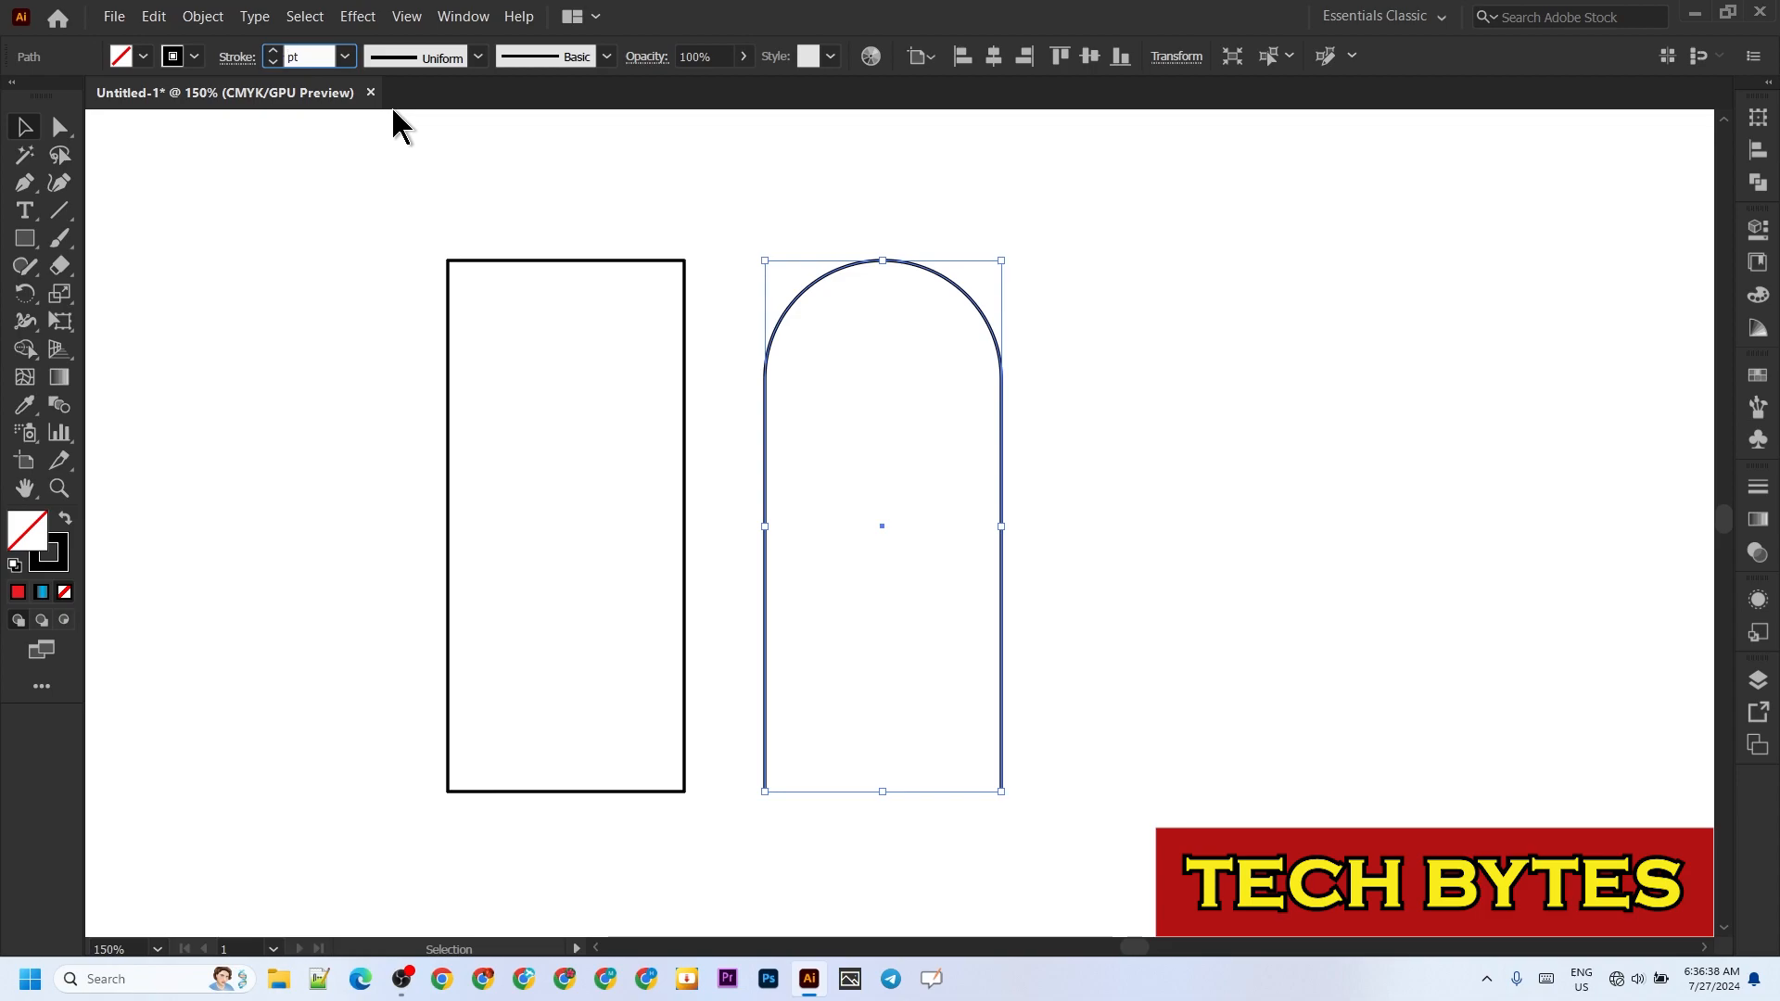
text(50)
key(Return)
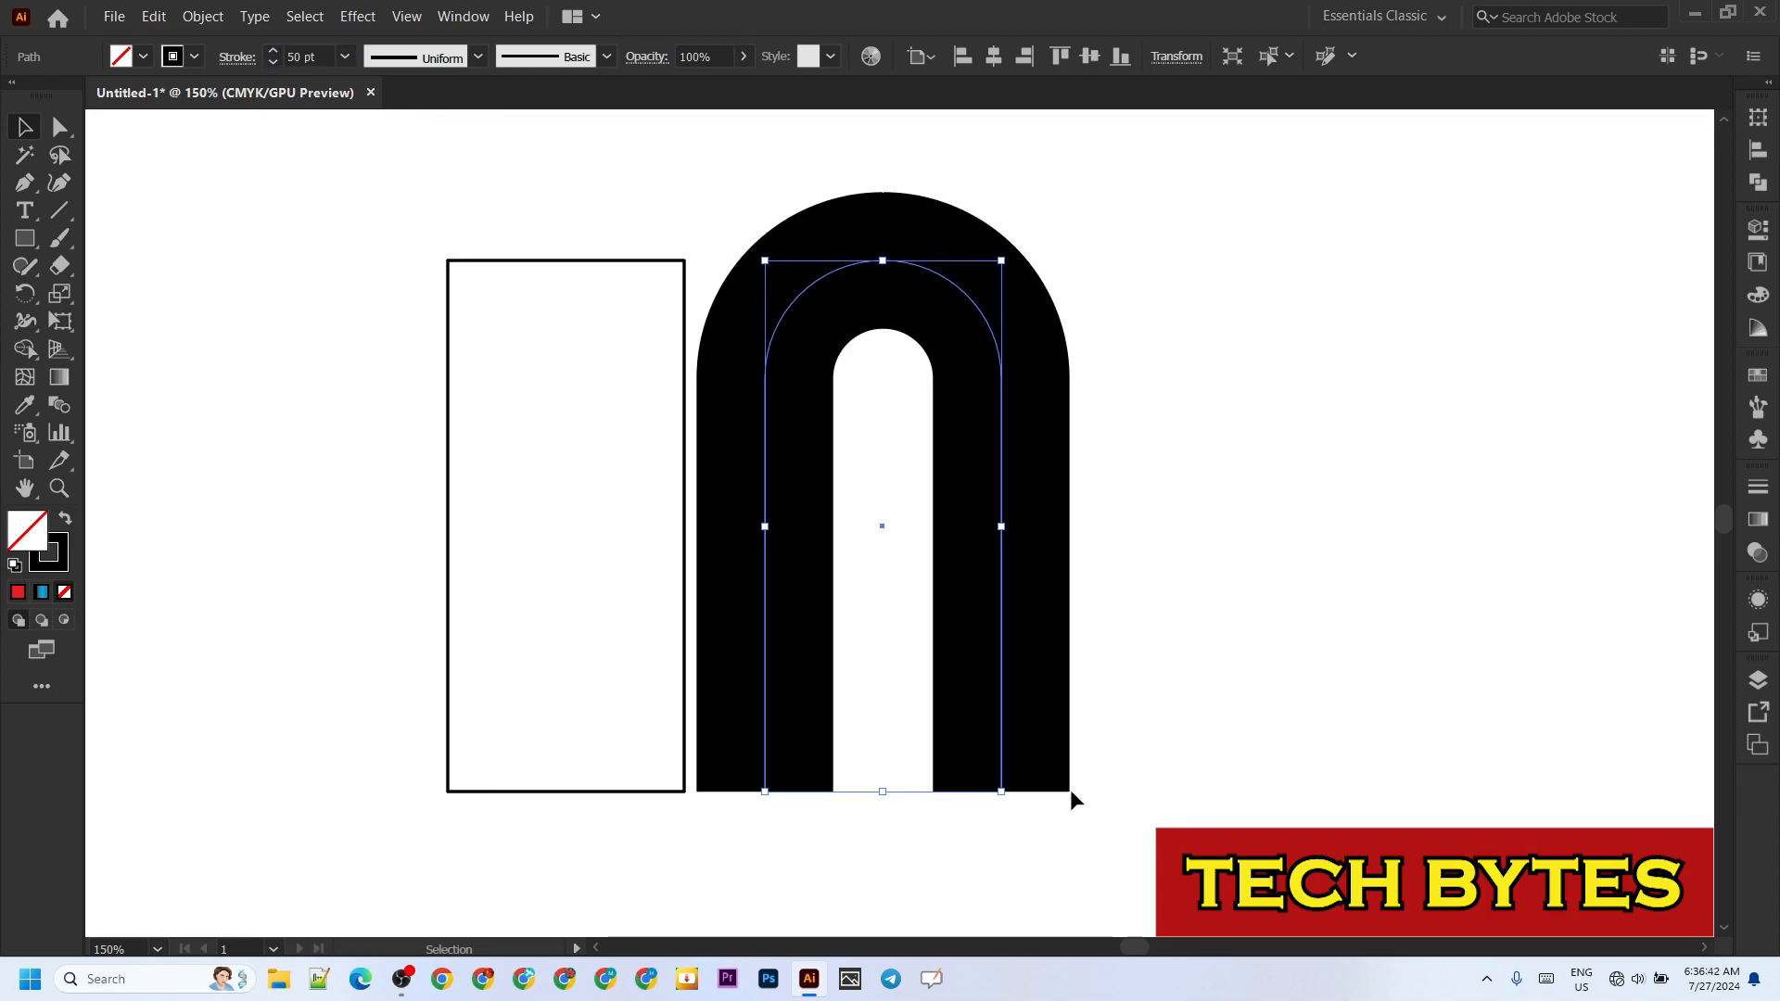
Step: Move the plain rectangle left, clear of the thick arch, and expand the arch's fill and stroke into a shape
drag(483, 263, 234, 264)
click(1233, 388)
drag(1267, 401, 610, 470)
click(203, 15)
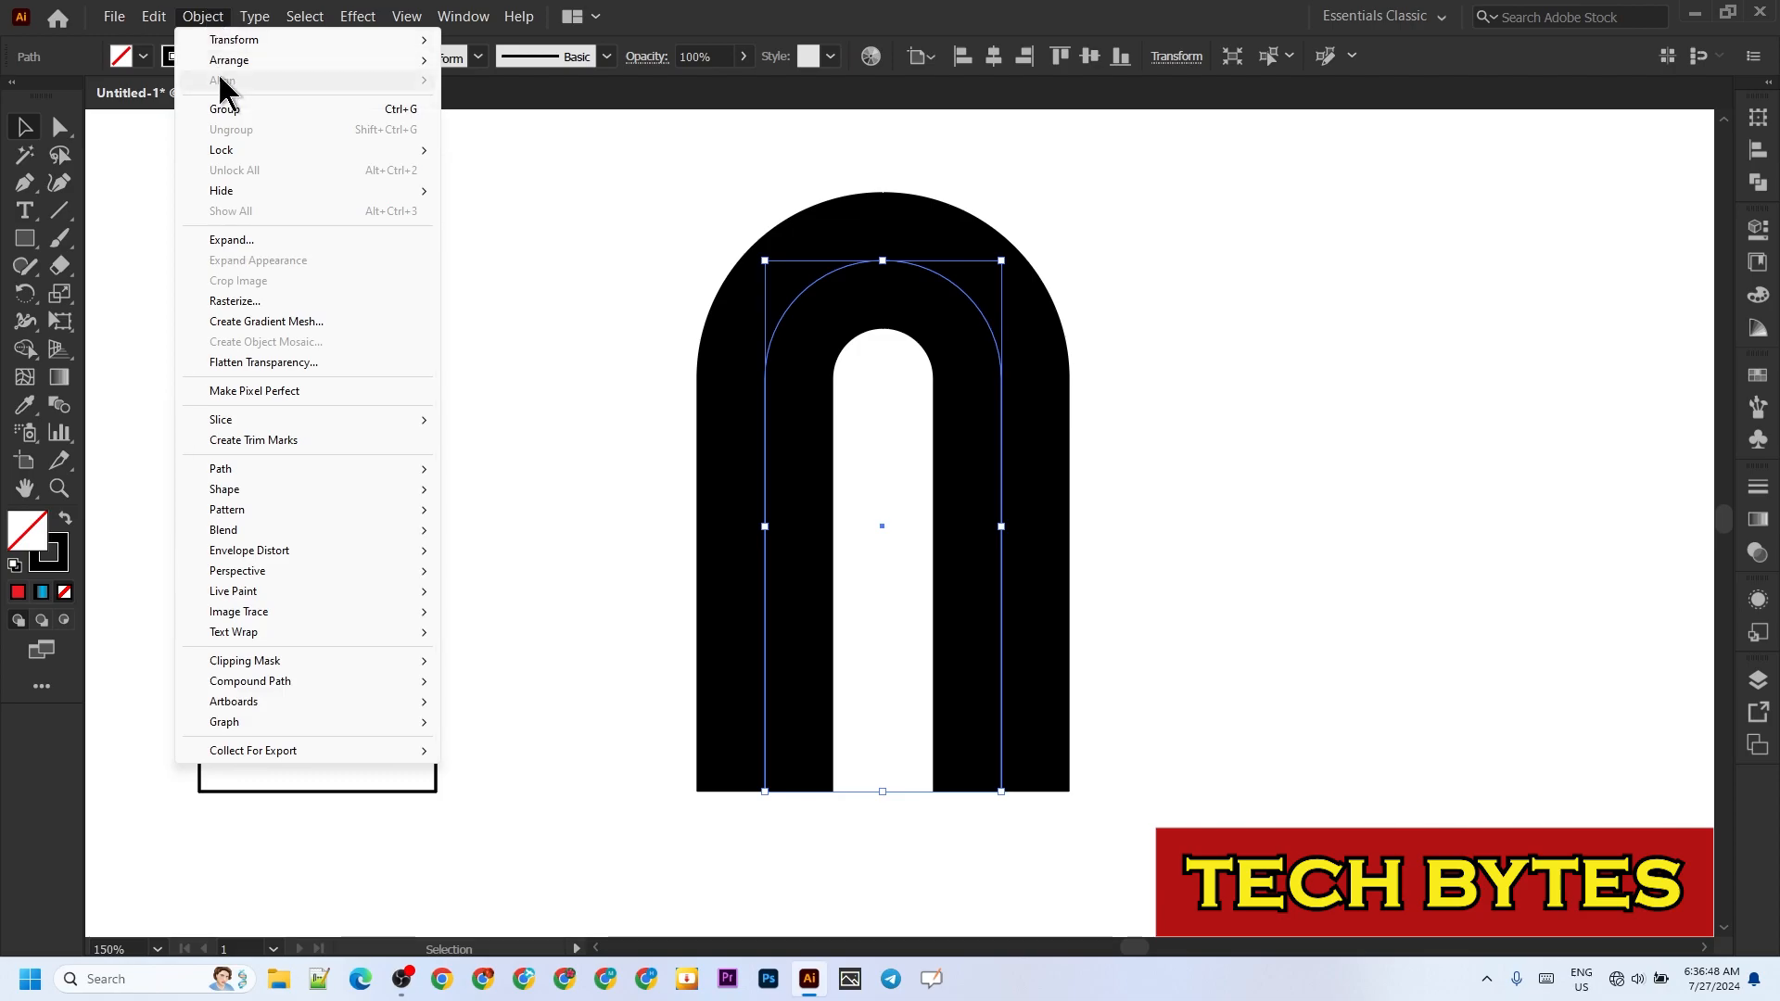
click(234, 243)
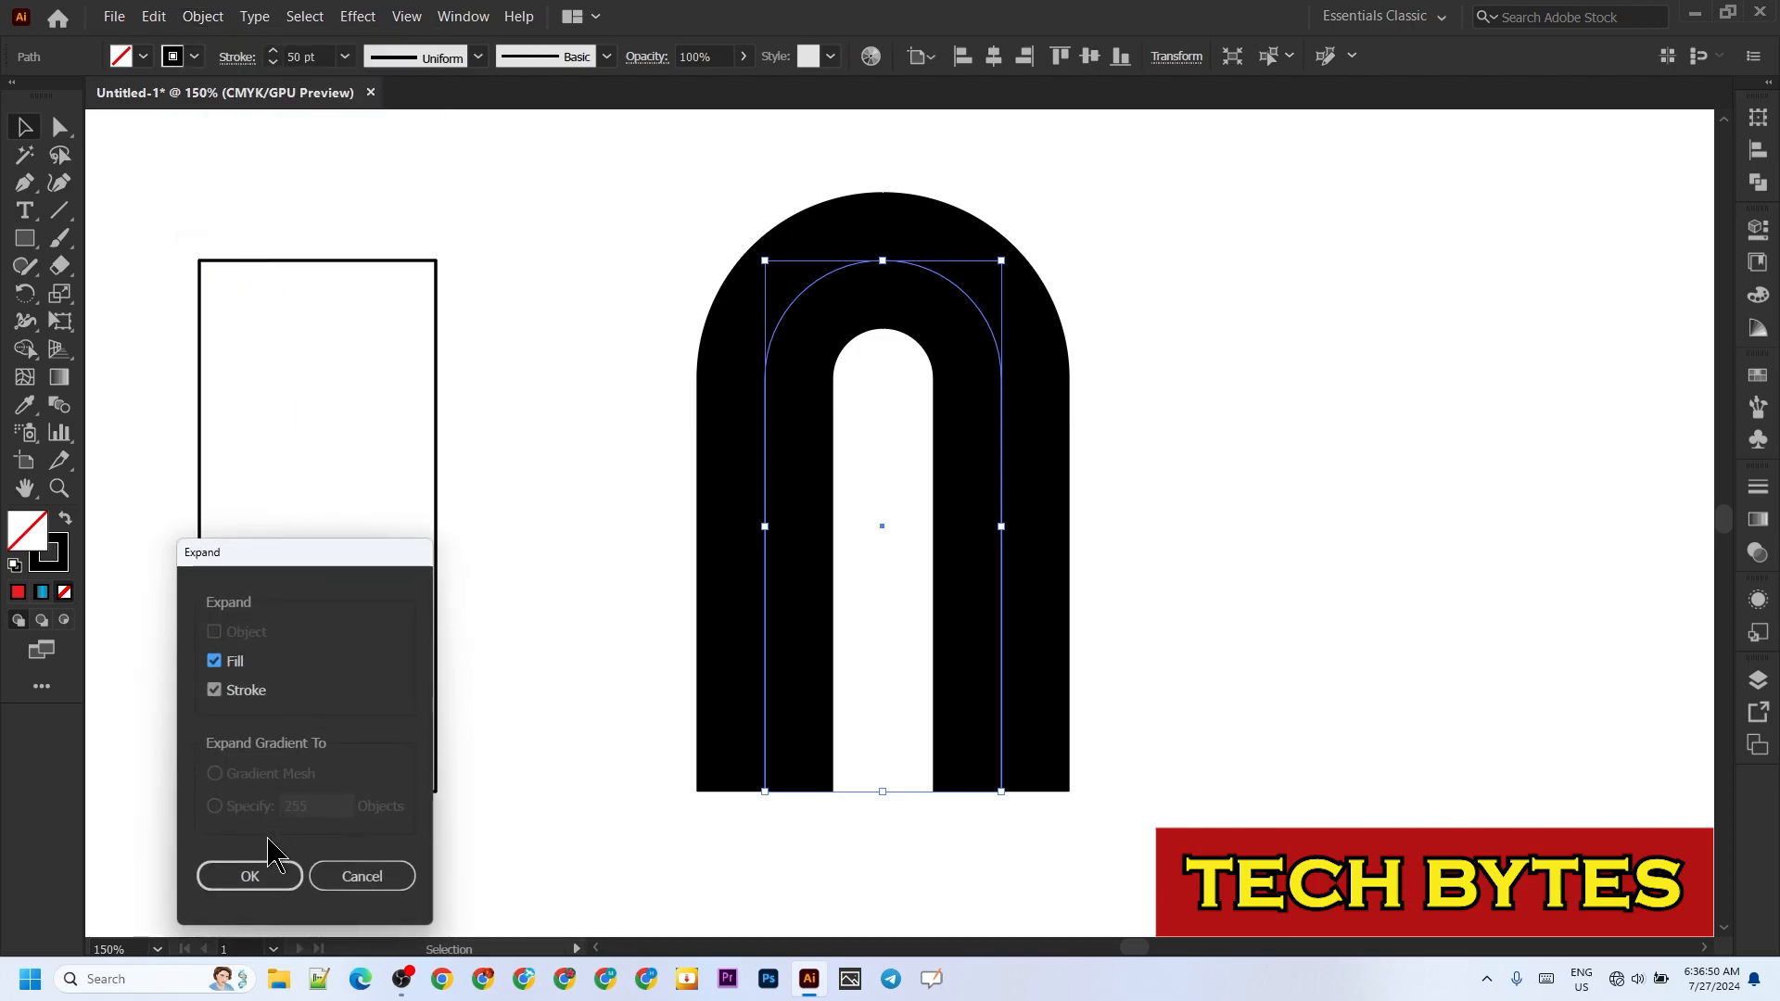
click(264, 872)
click(629, 815)
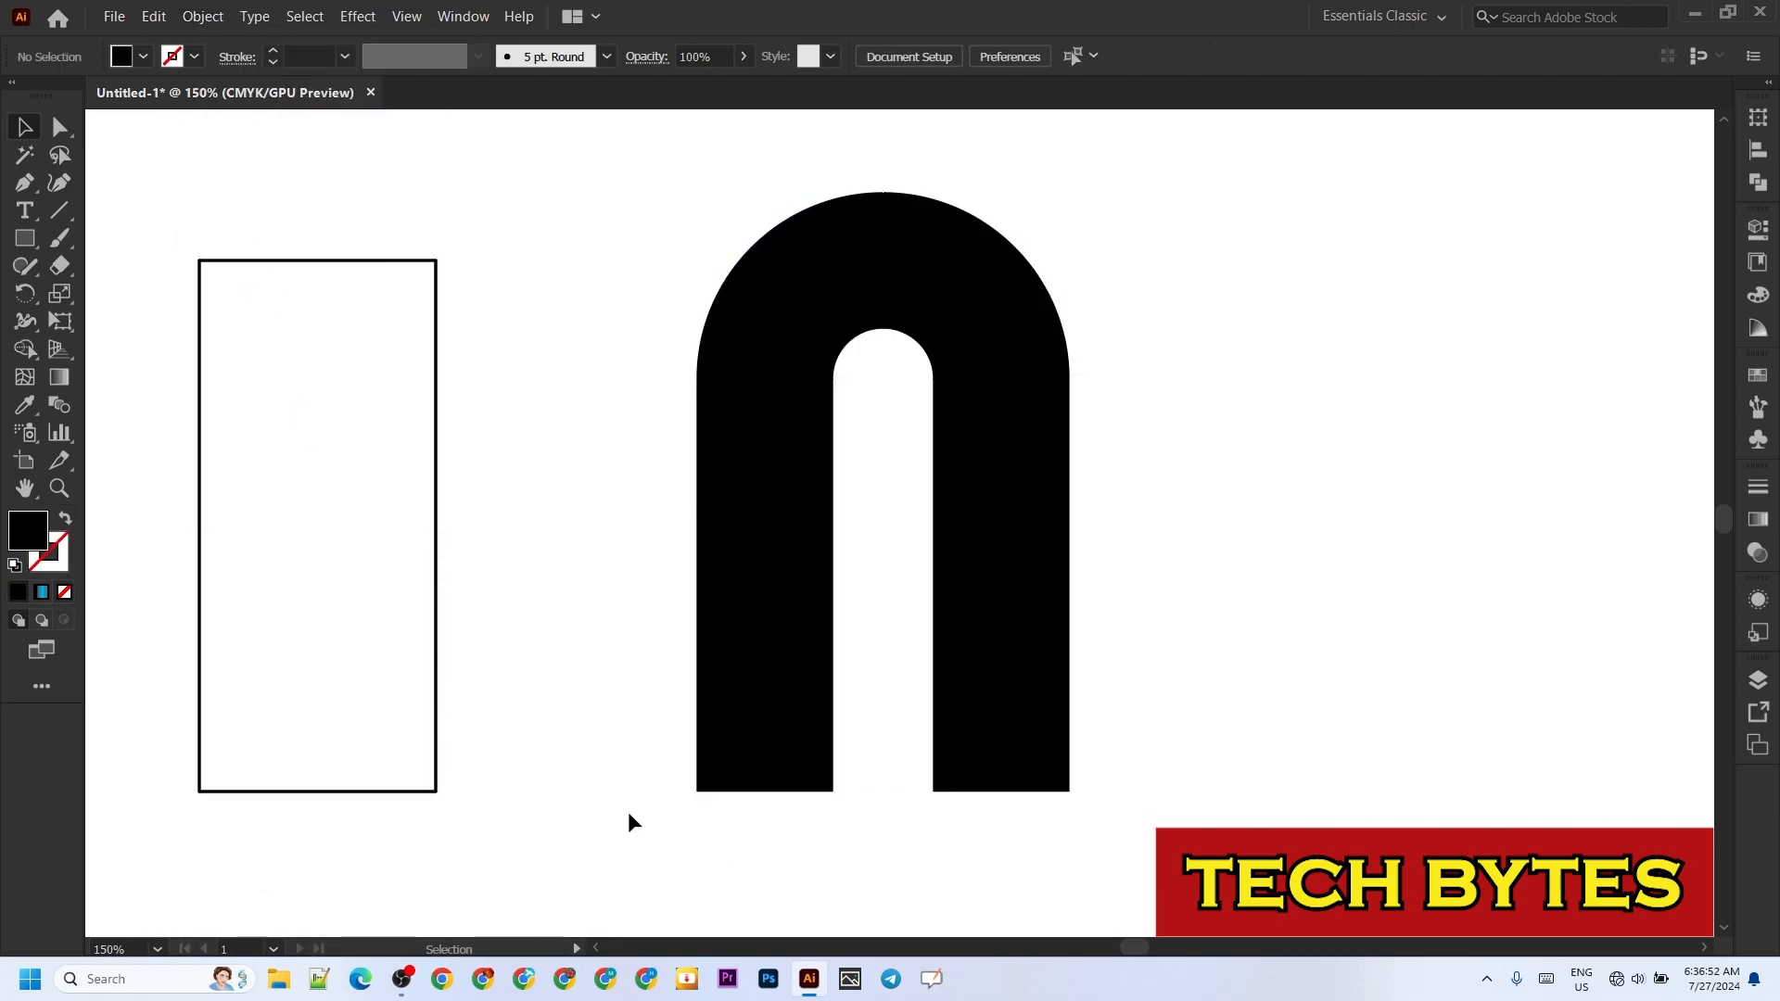
Step: Swap the expanded arch's fill and stroke so it has only a black 1 pt outline
click(64, 520)
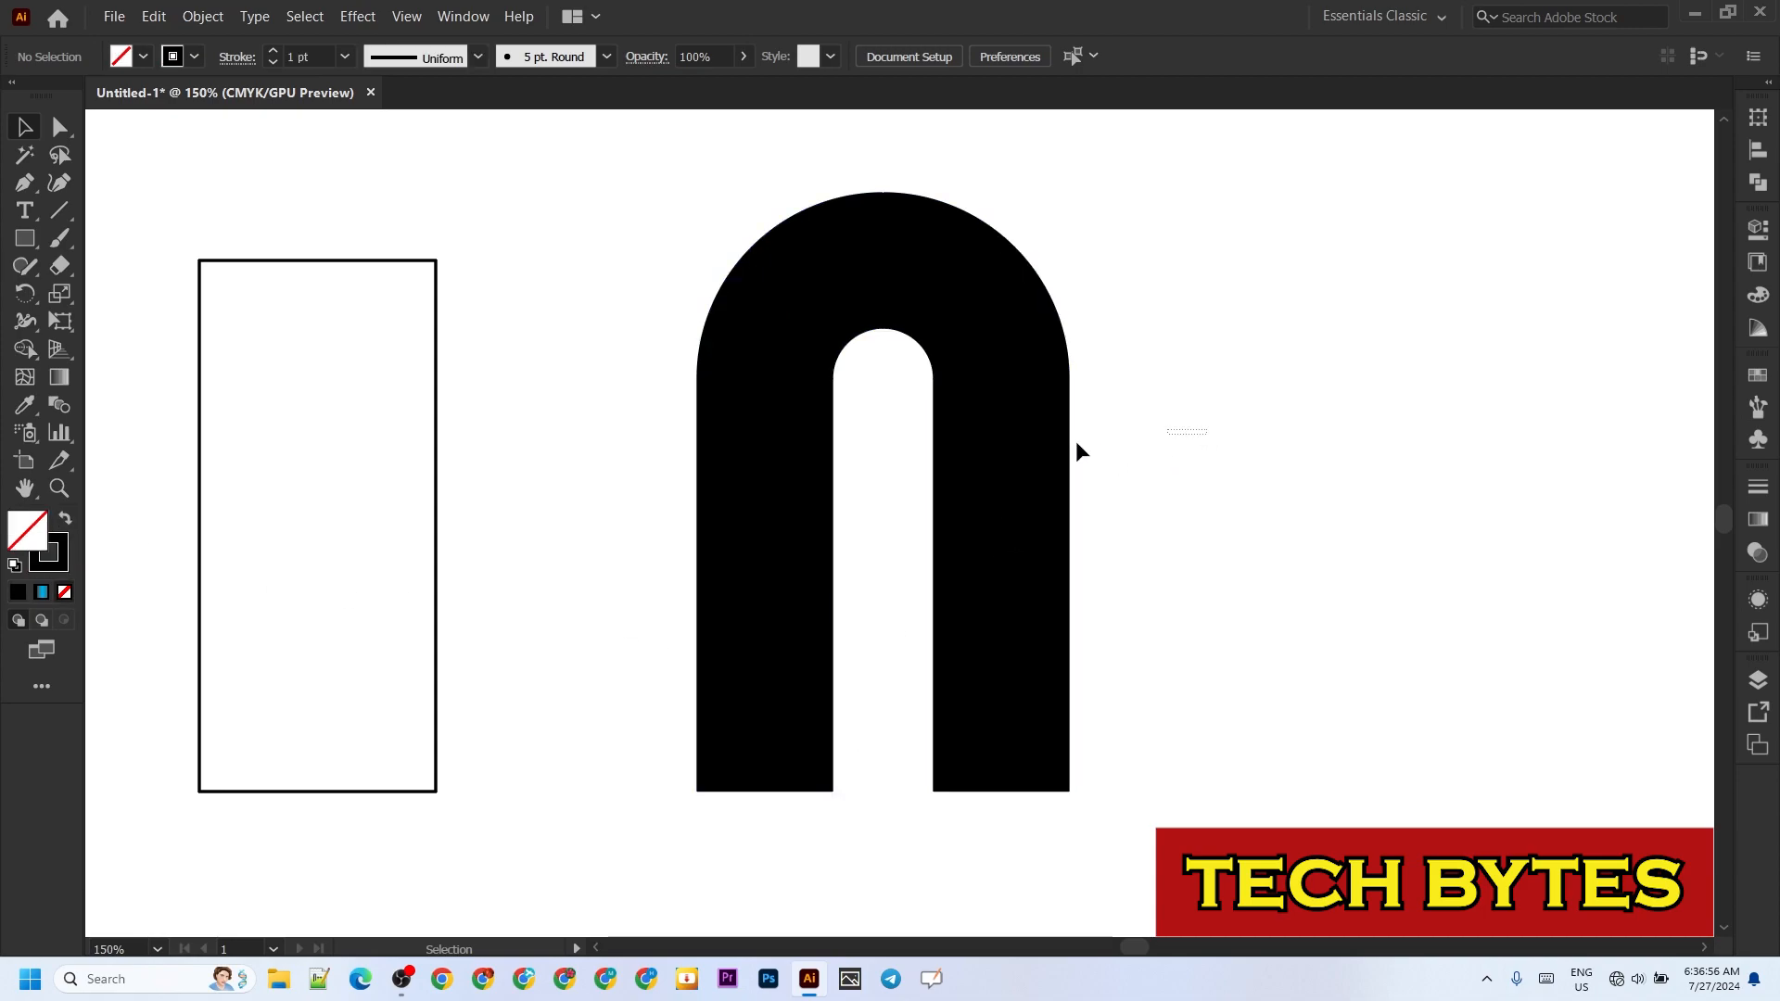
drag(1205, 430, 625, 521)
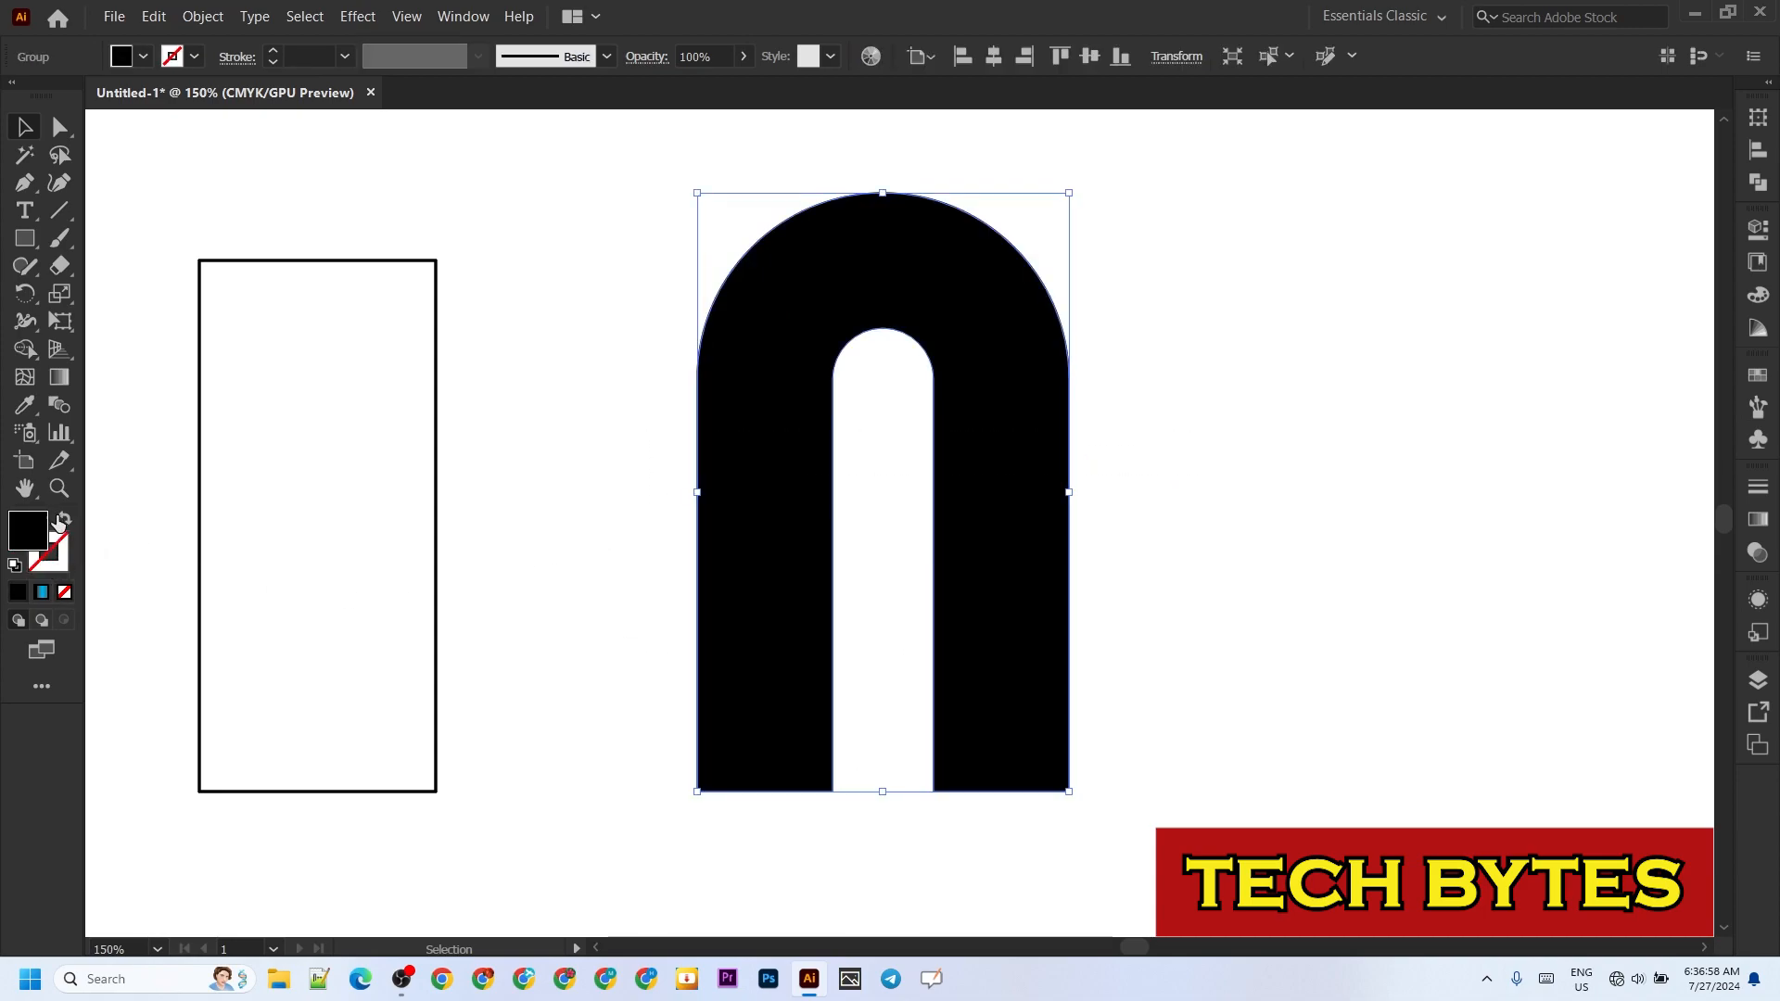
click(64, 520)
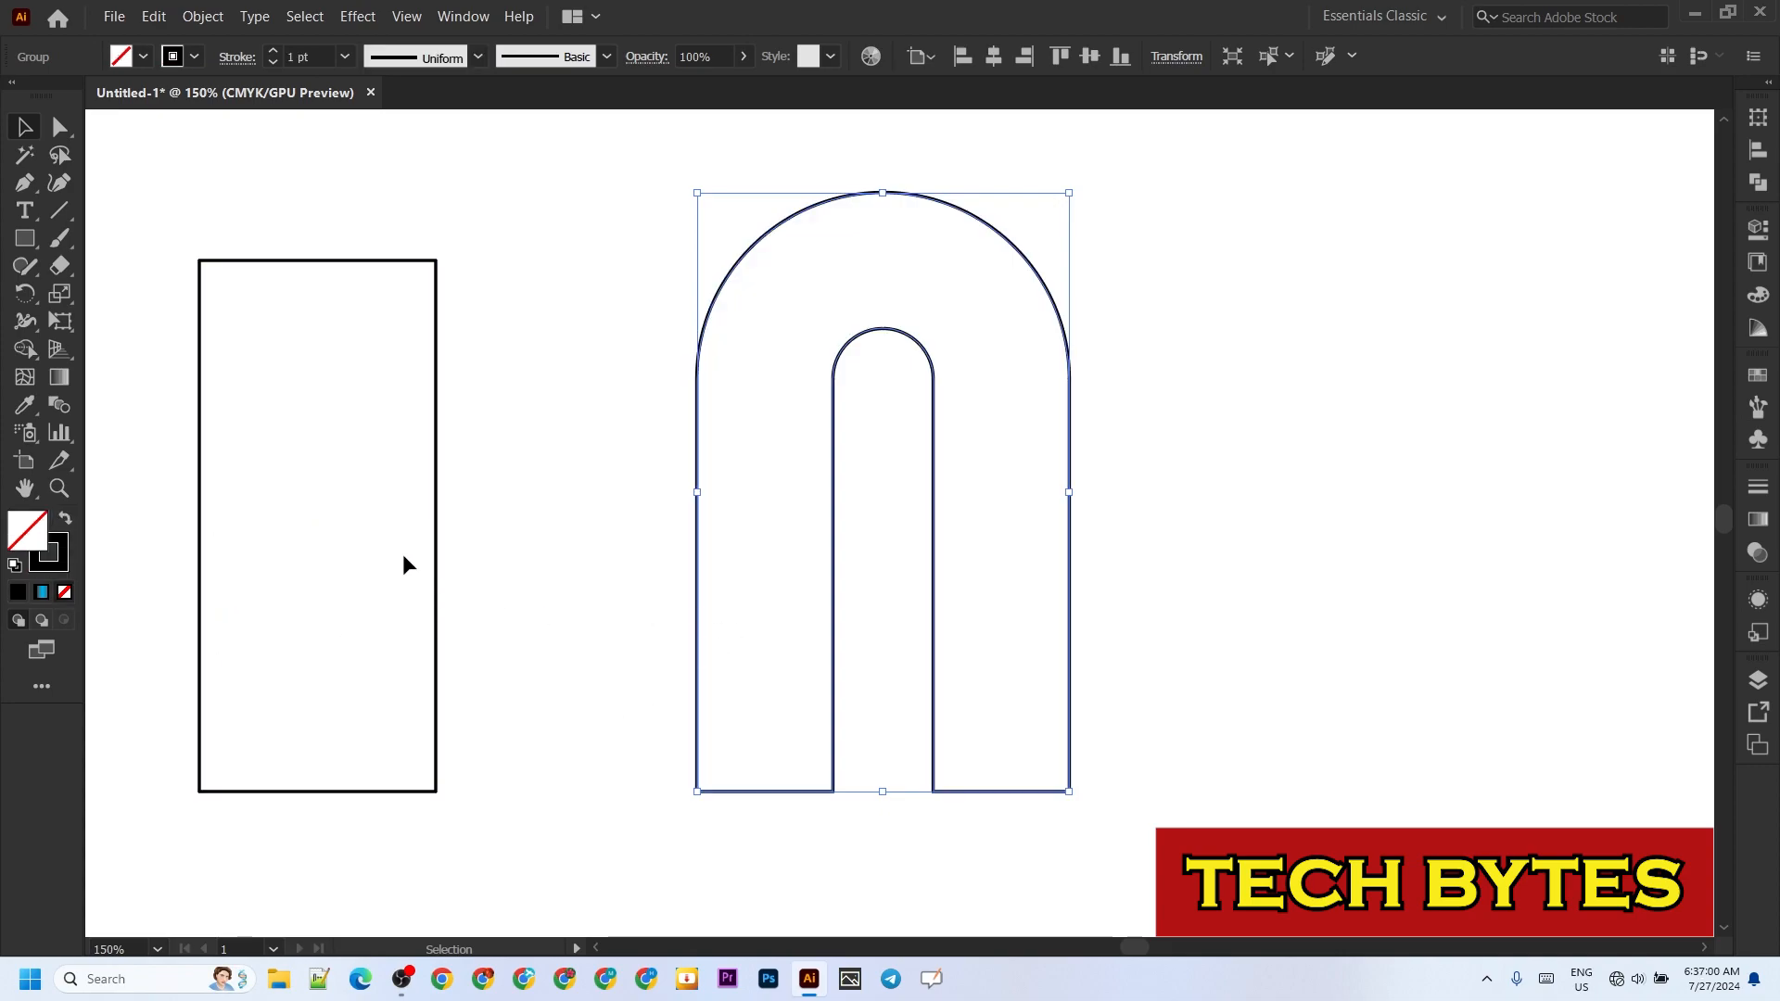
Step: Remove the remaining left rectangle's bottom edge, round its top into a semicircular arch and shift it slightly right
click(61, 130)
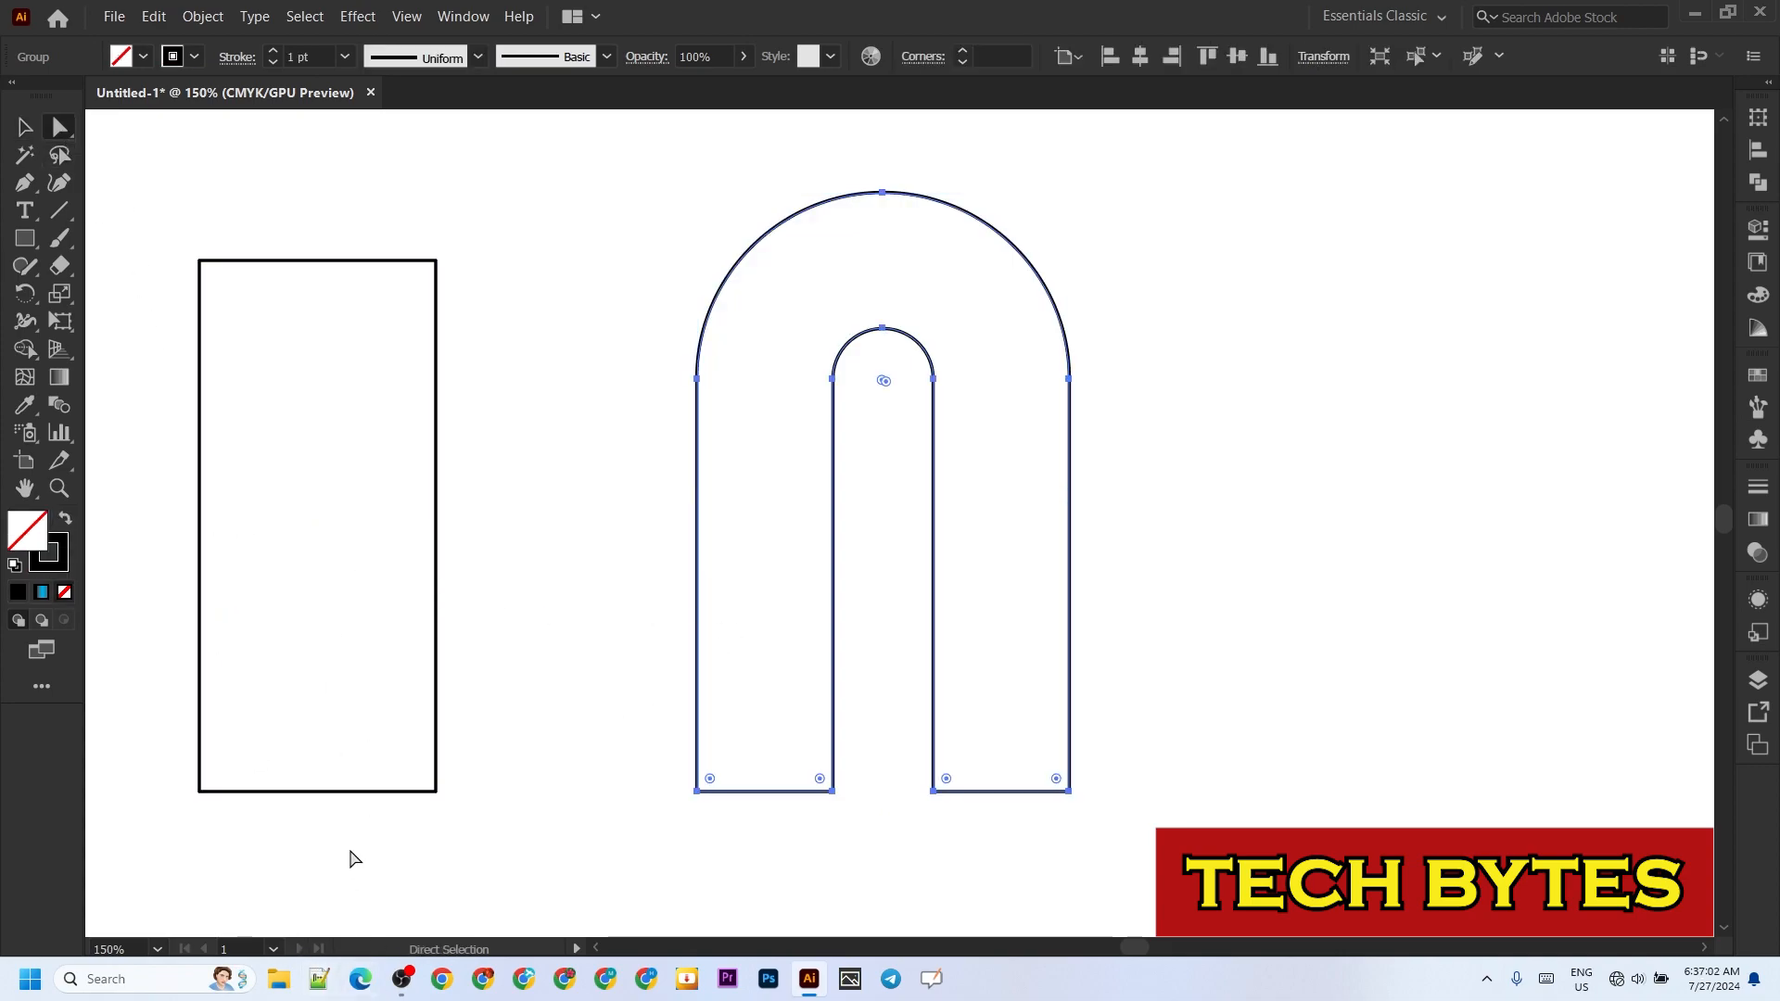
click(330, 793)
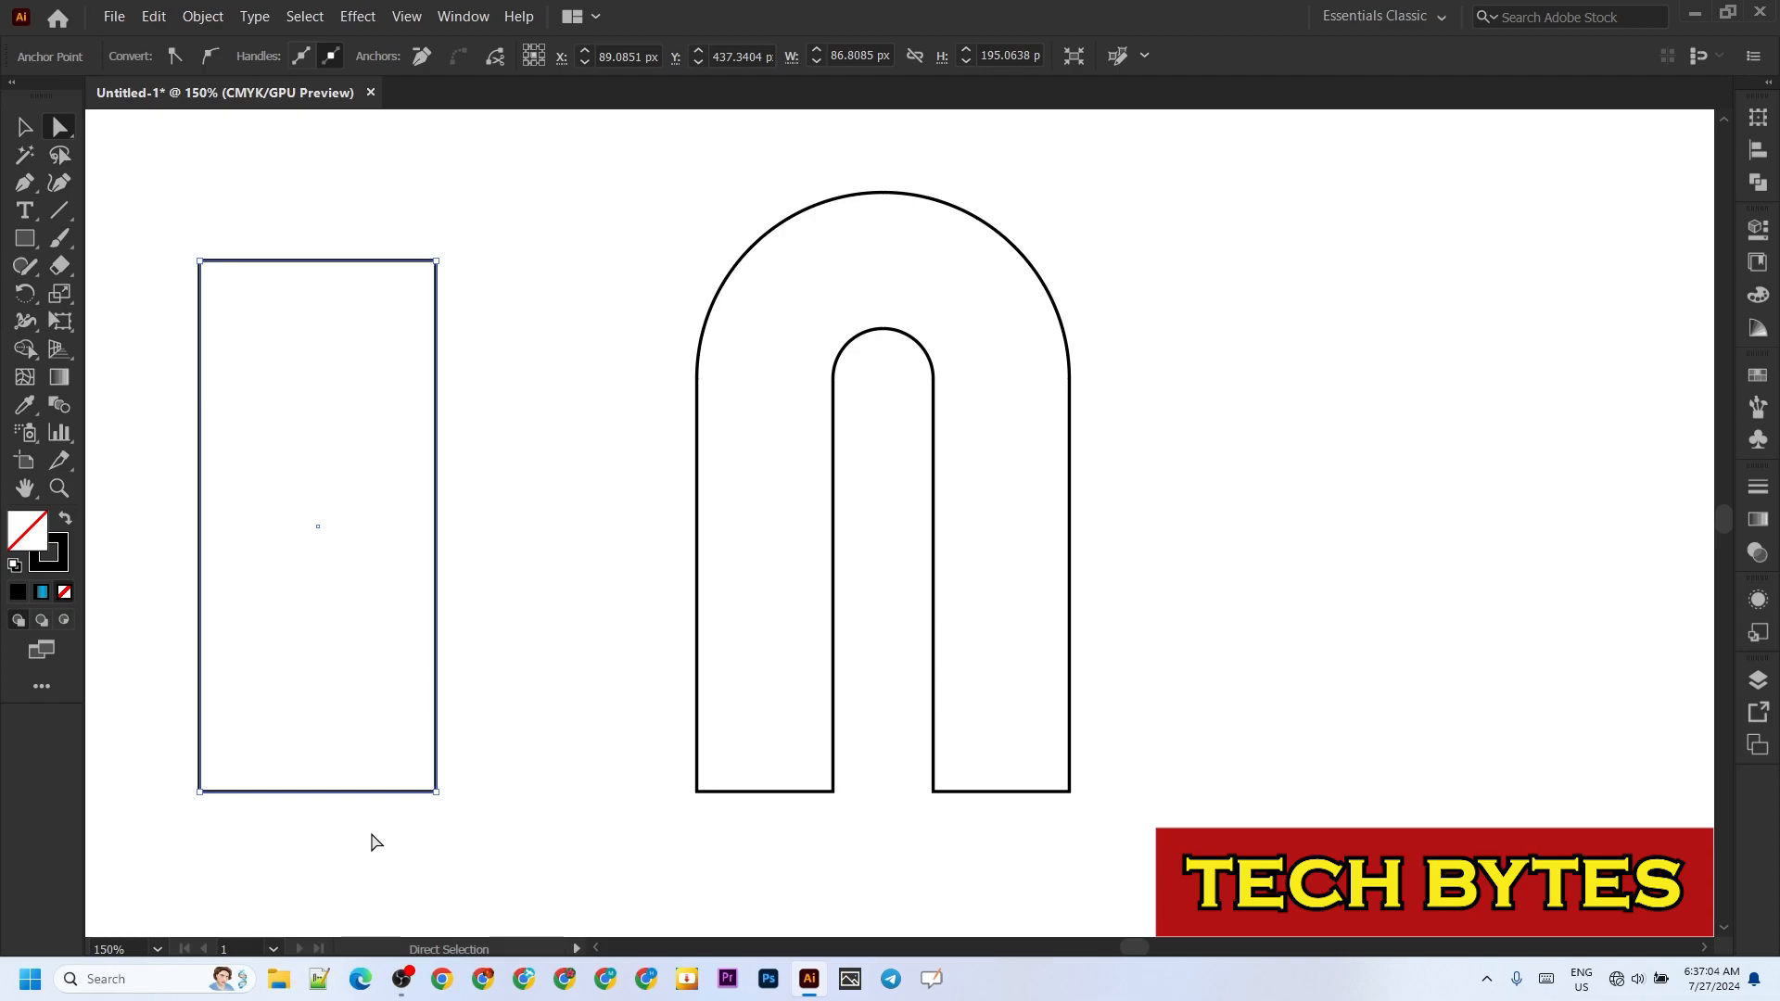
click(475, 823)
click(332, 793)
key(Delete)
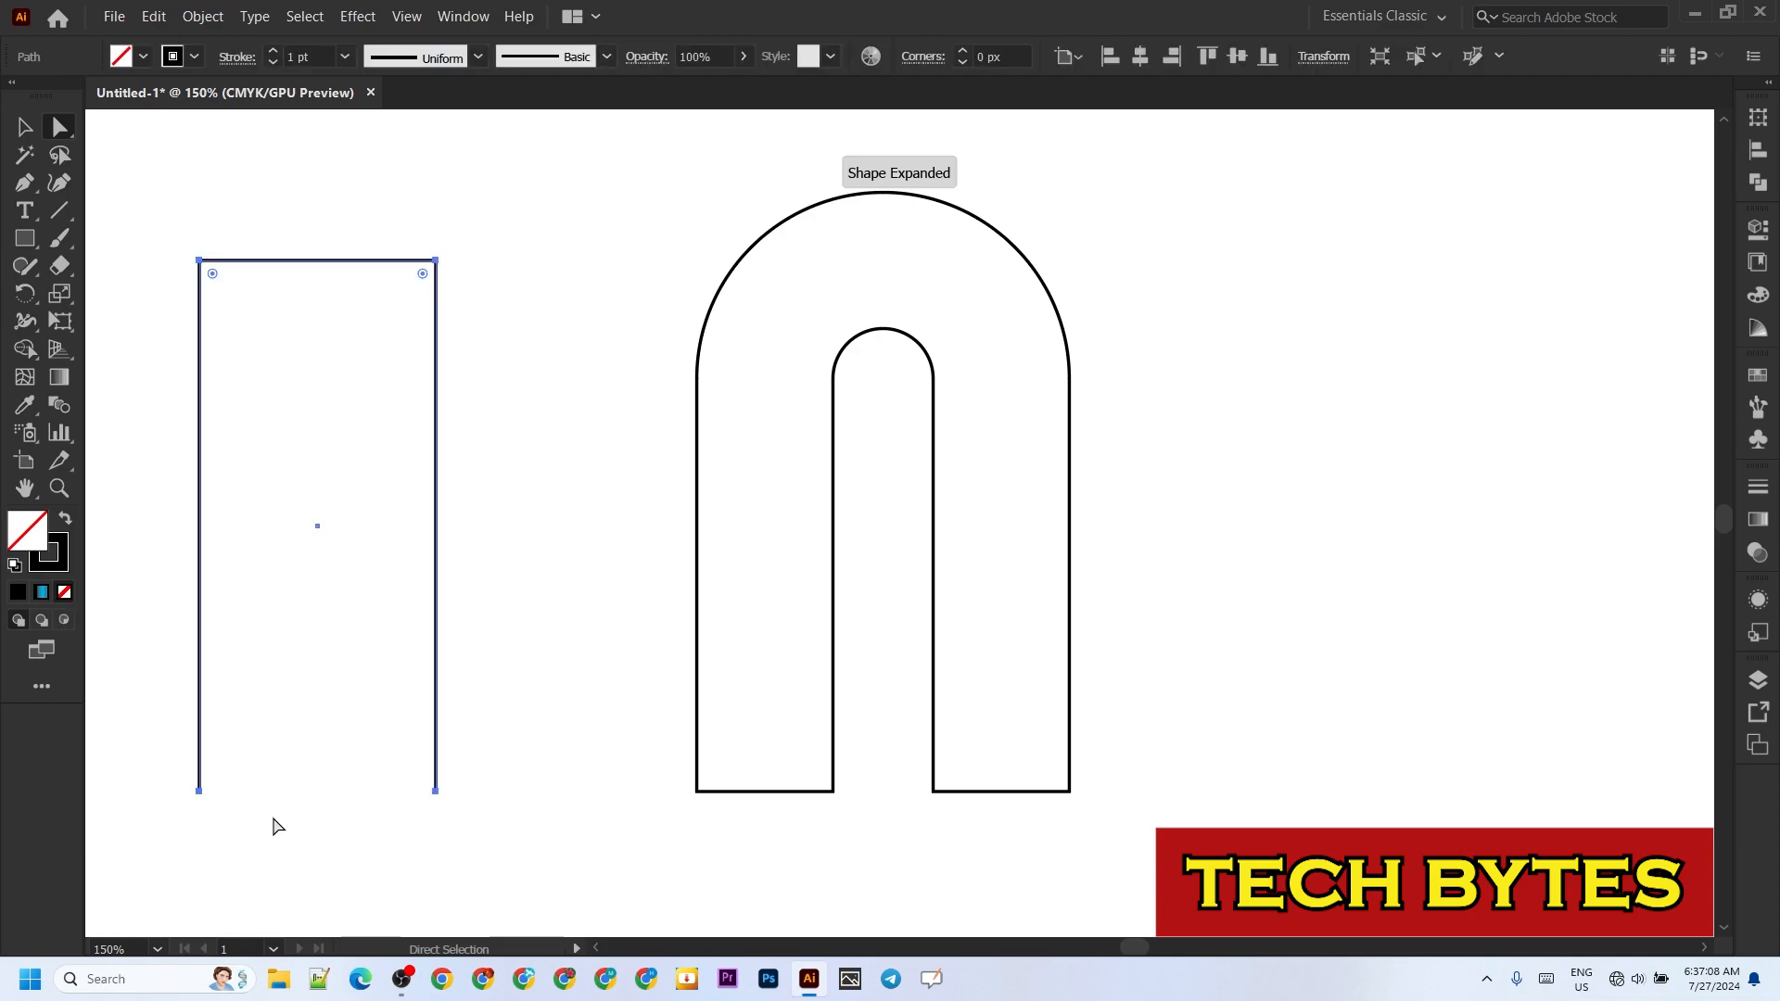
drag(423, 273, 295, 559)
drag(436, 508, 483, 508)
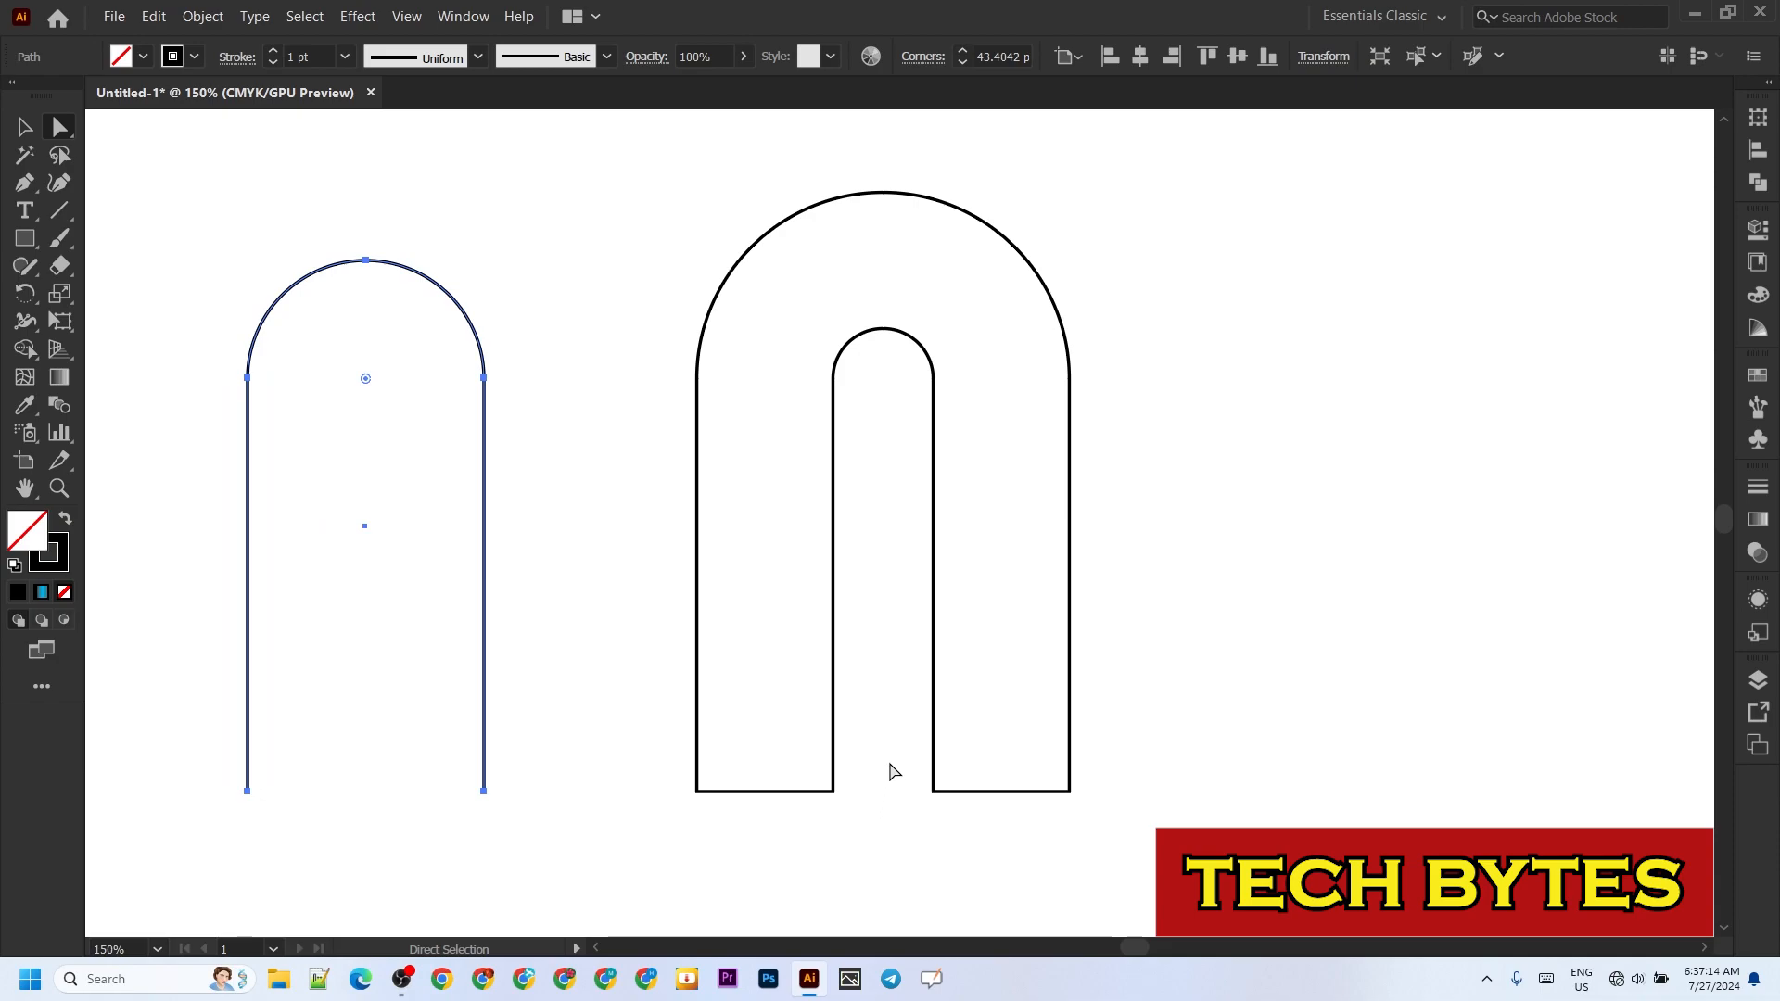
Step: Round the two inner bottom corners of the outlined arch to a radius of about 50 px
drag(890, 764, 811, 826)
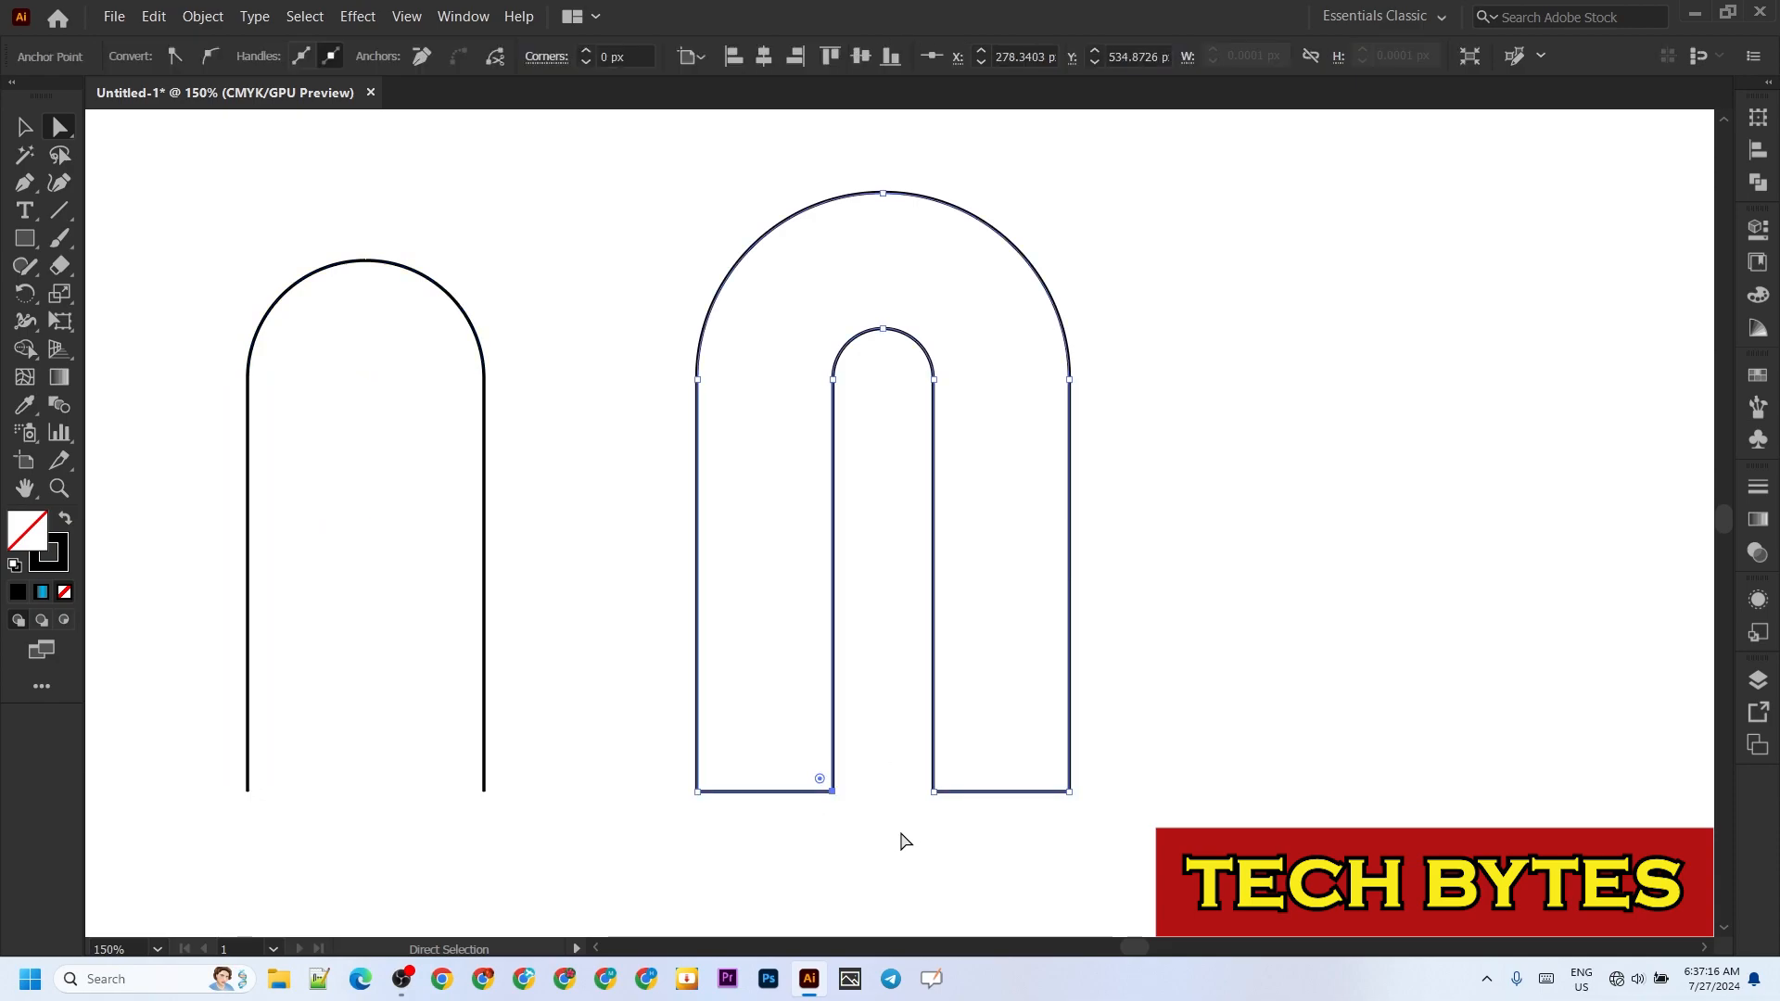
drag(940, 889, 1142, 659)
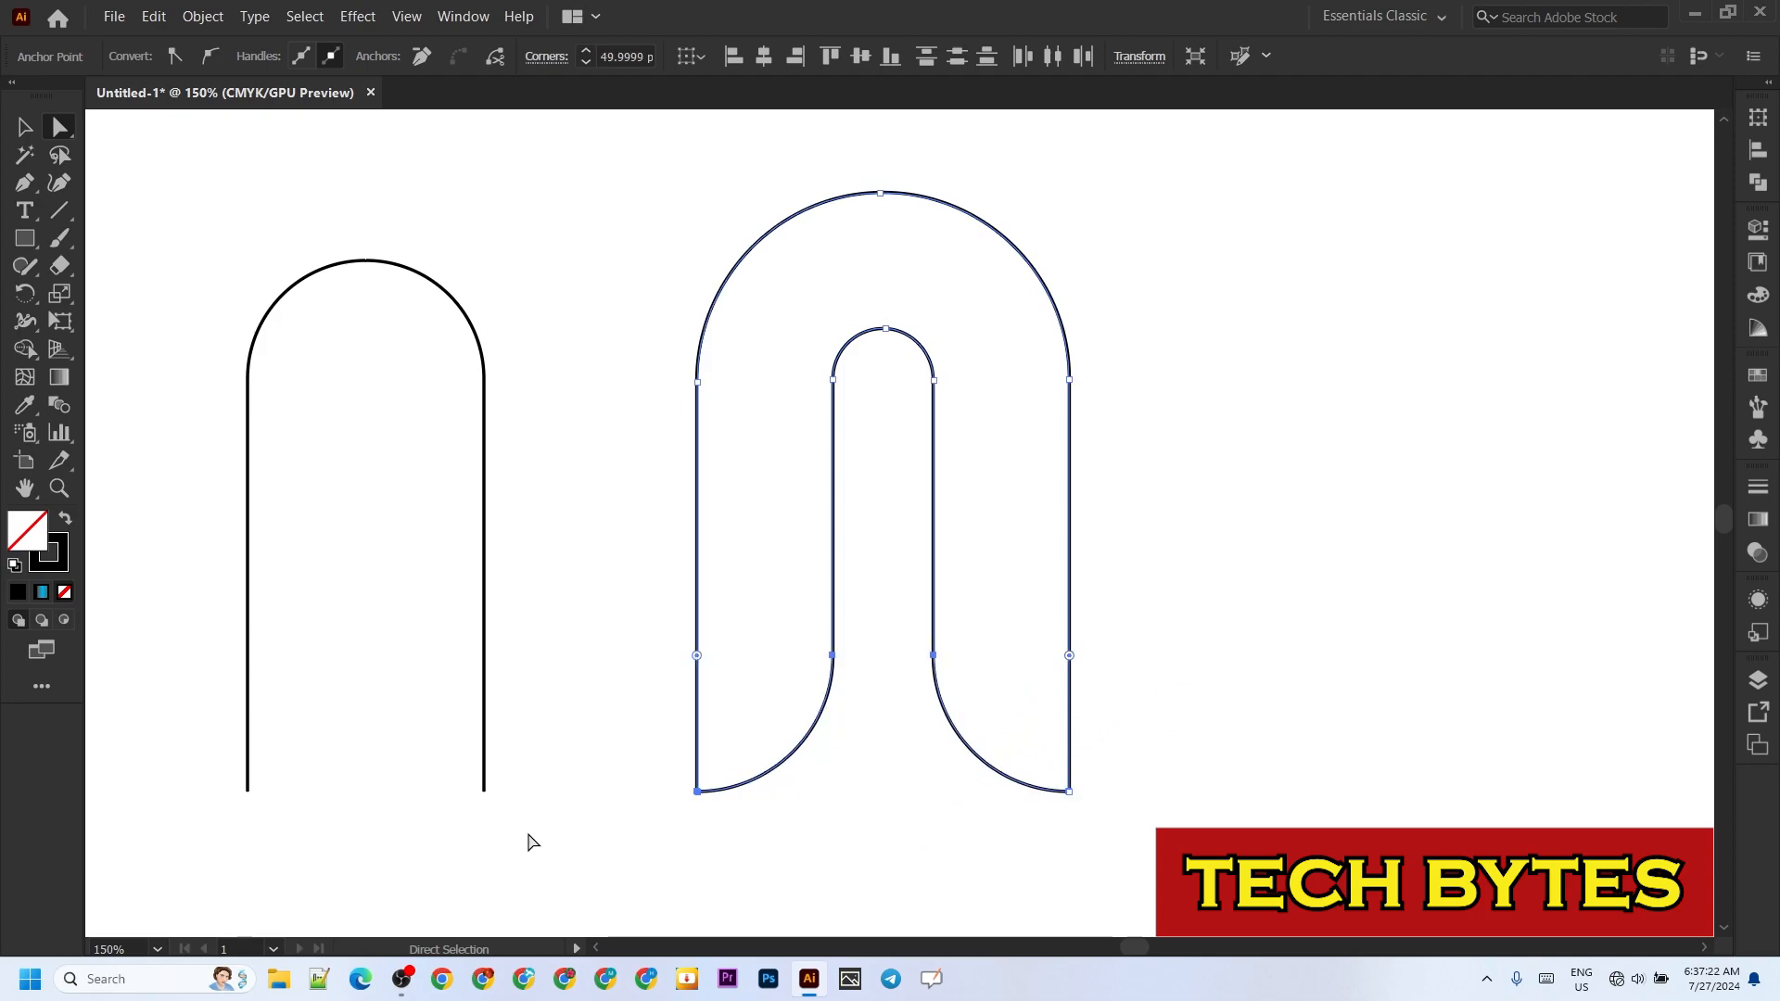
Step: Shorten the thin arch's legs to an overall height of about 169 px and centre it inside the outlined arch
drag(543, 805, 214, 771)
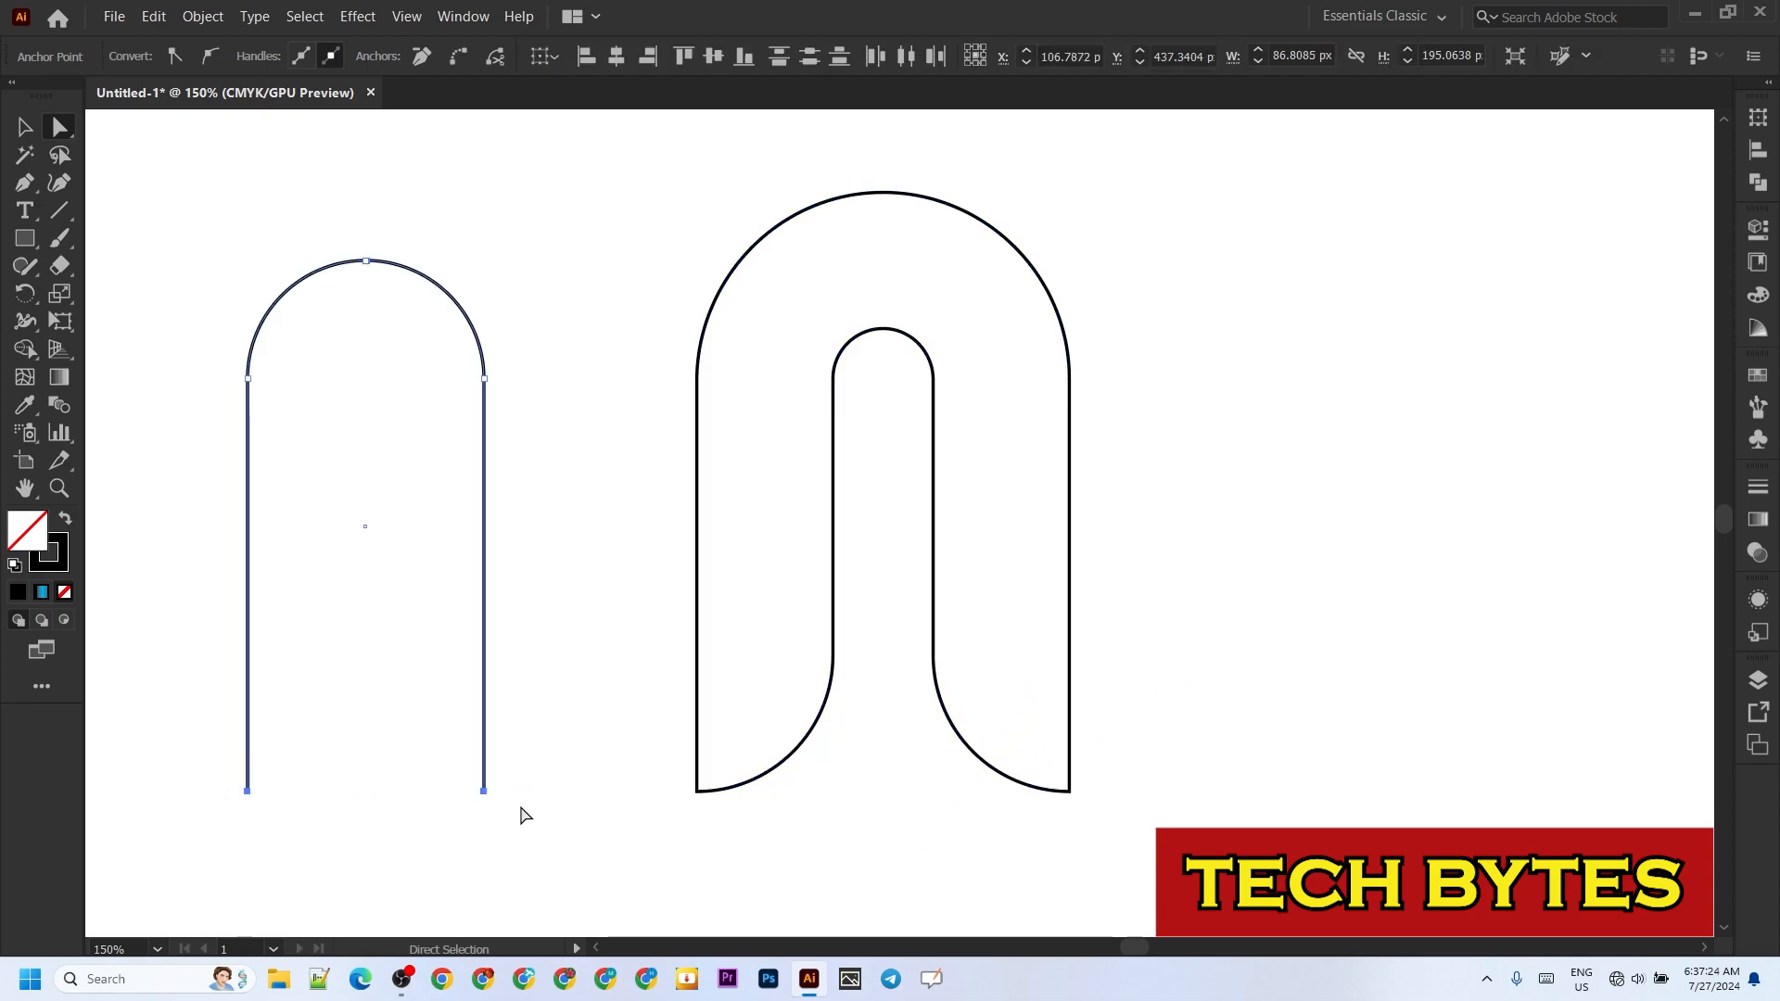
drag(483, 793, 485, 723)
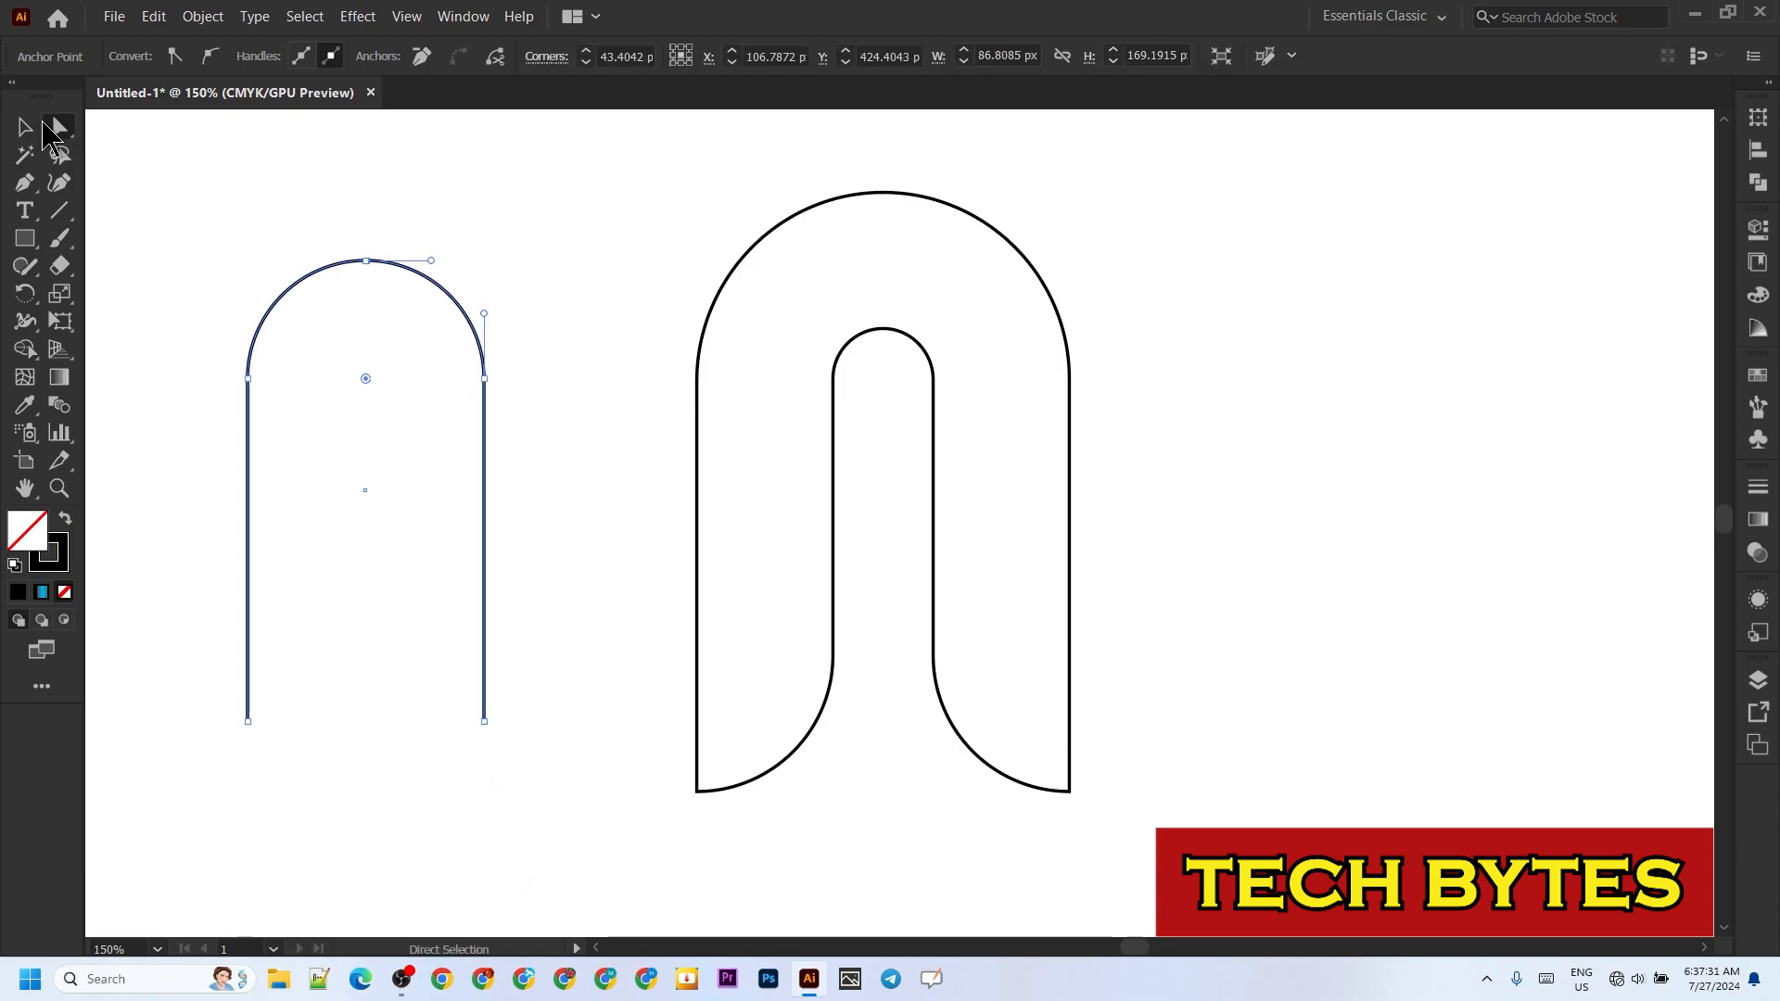
key(v)
drag(396, 269, 906, 247)
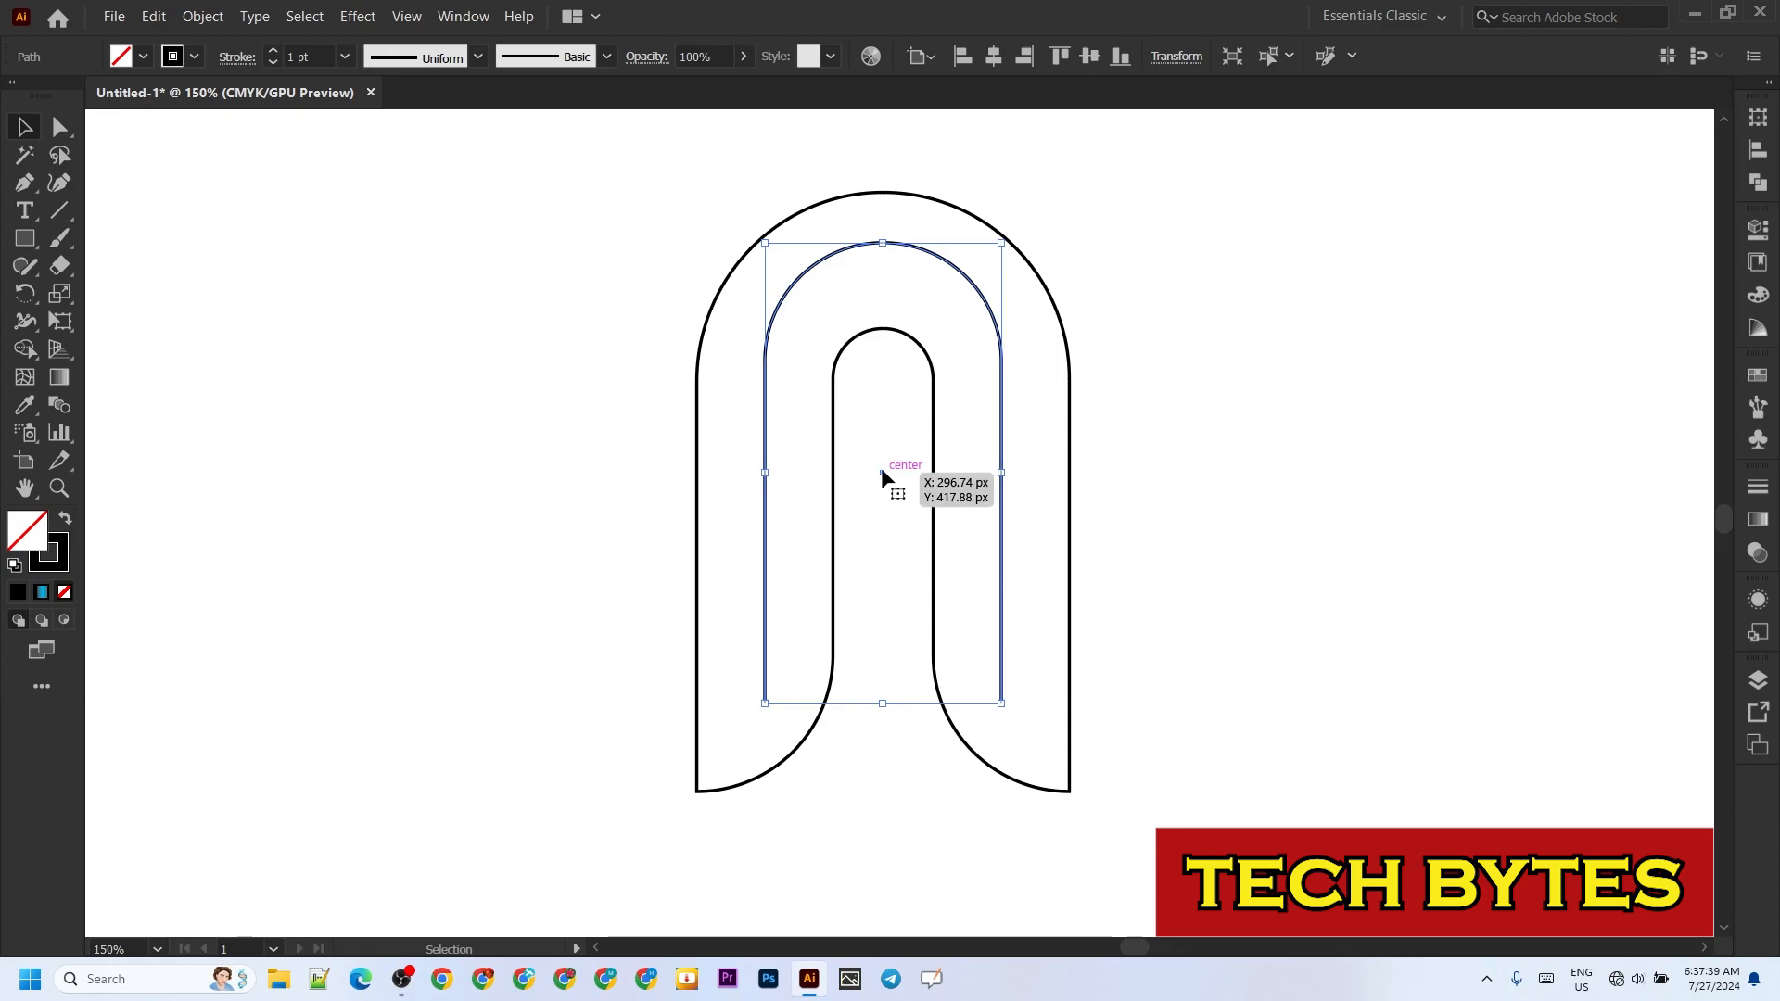
drag(882, 473, 882, 490)
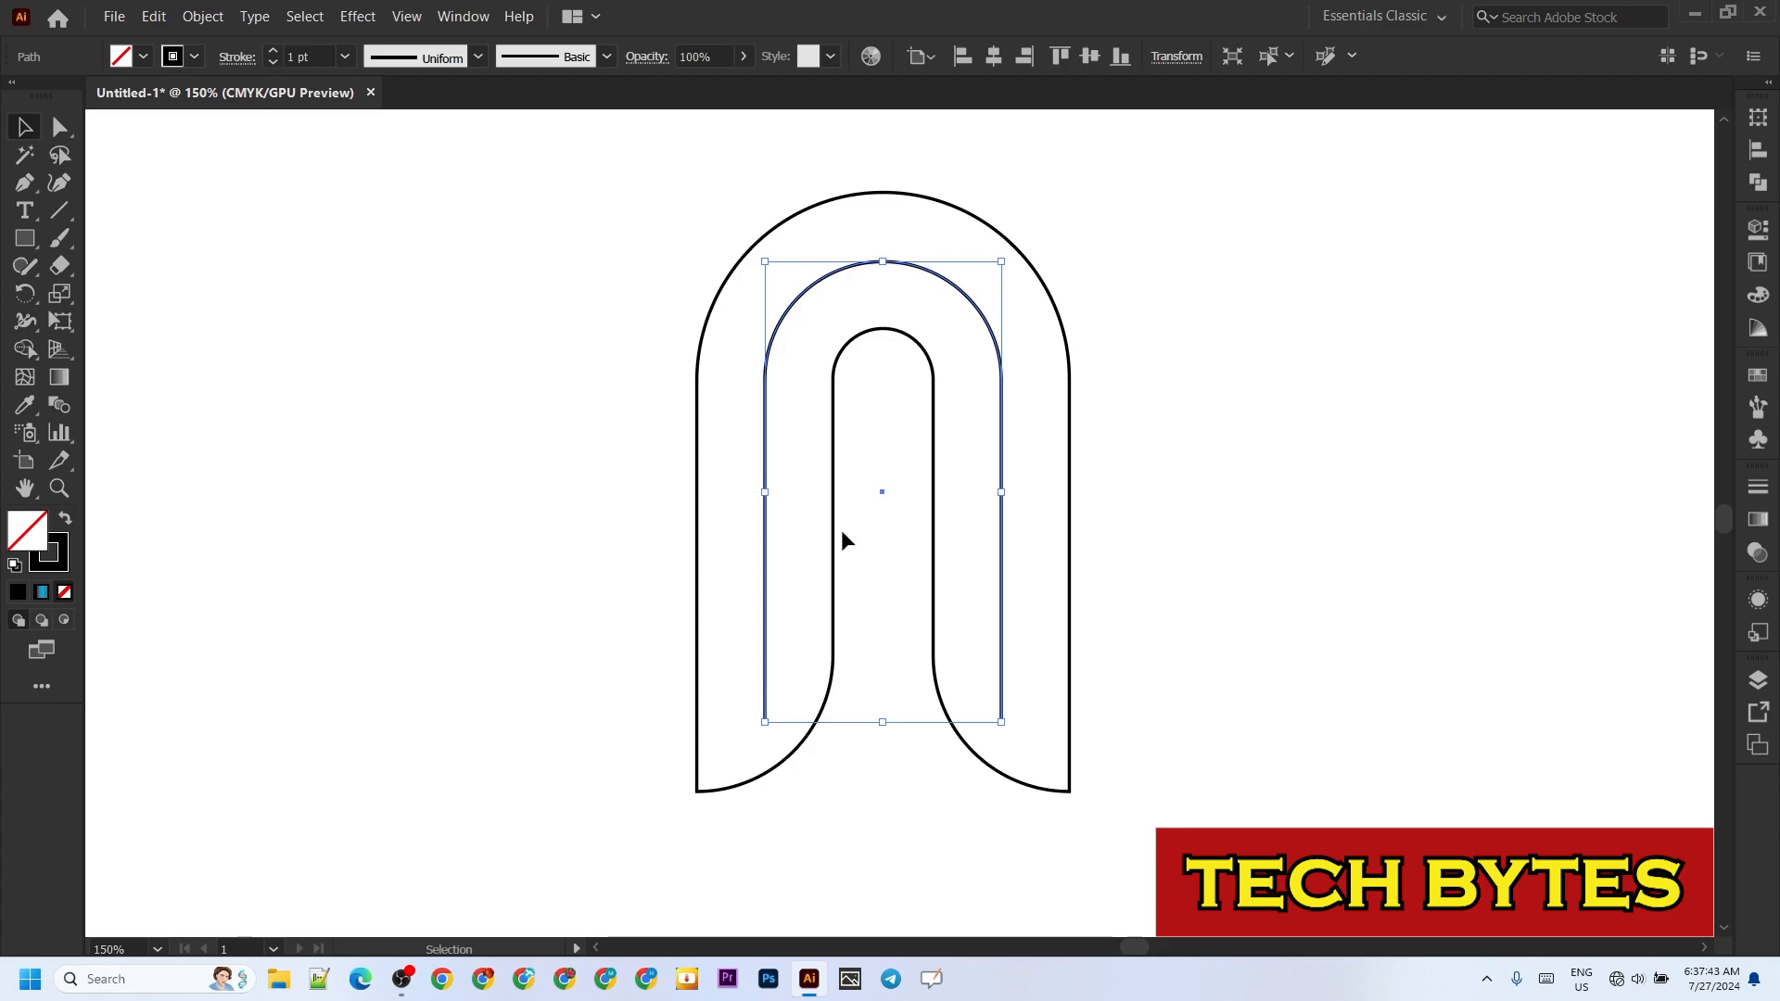
Step: Draw diagonal line segments from both ends of the inner arch to the outlined arch's outer bottom corners
click(57, 211)
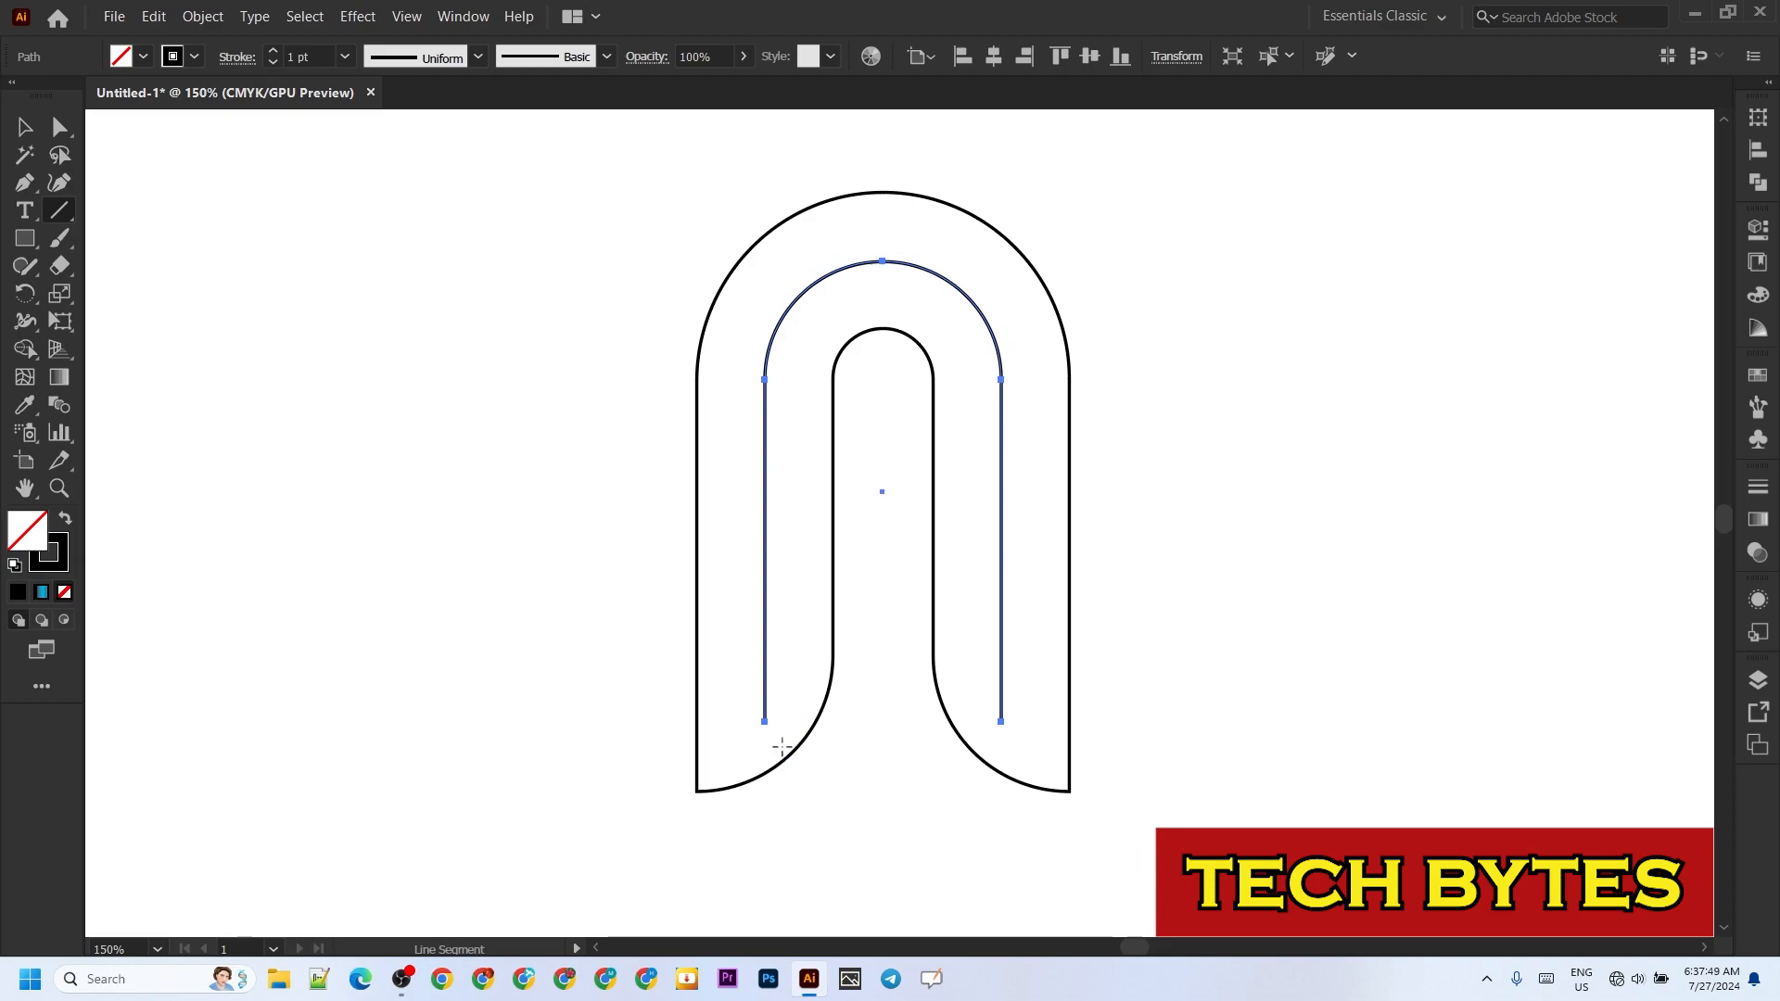
click(634, 830)
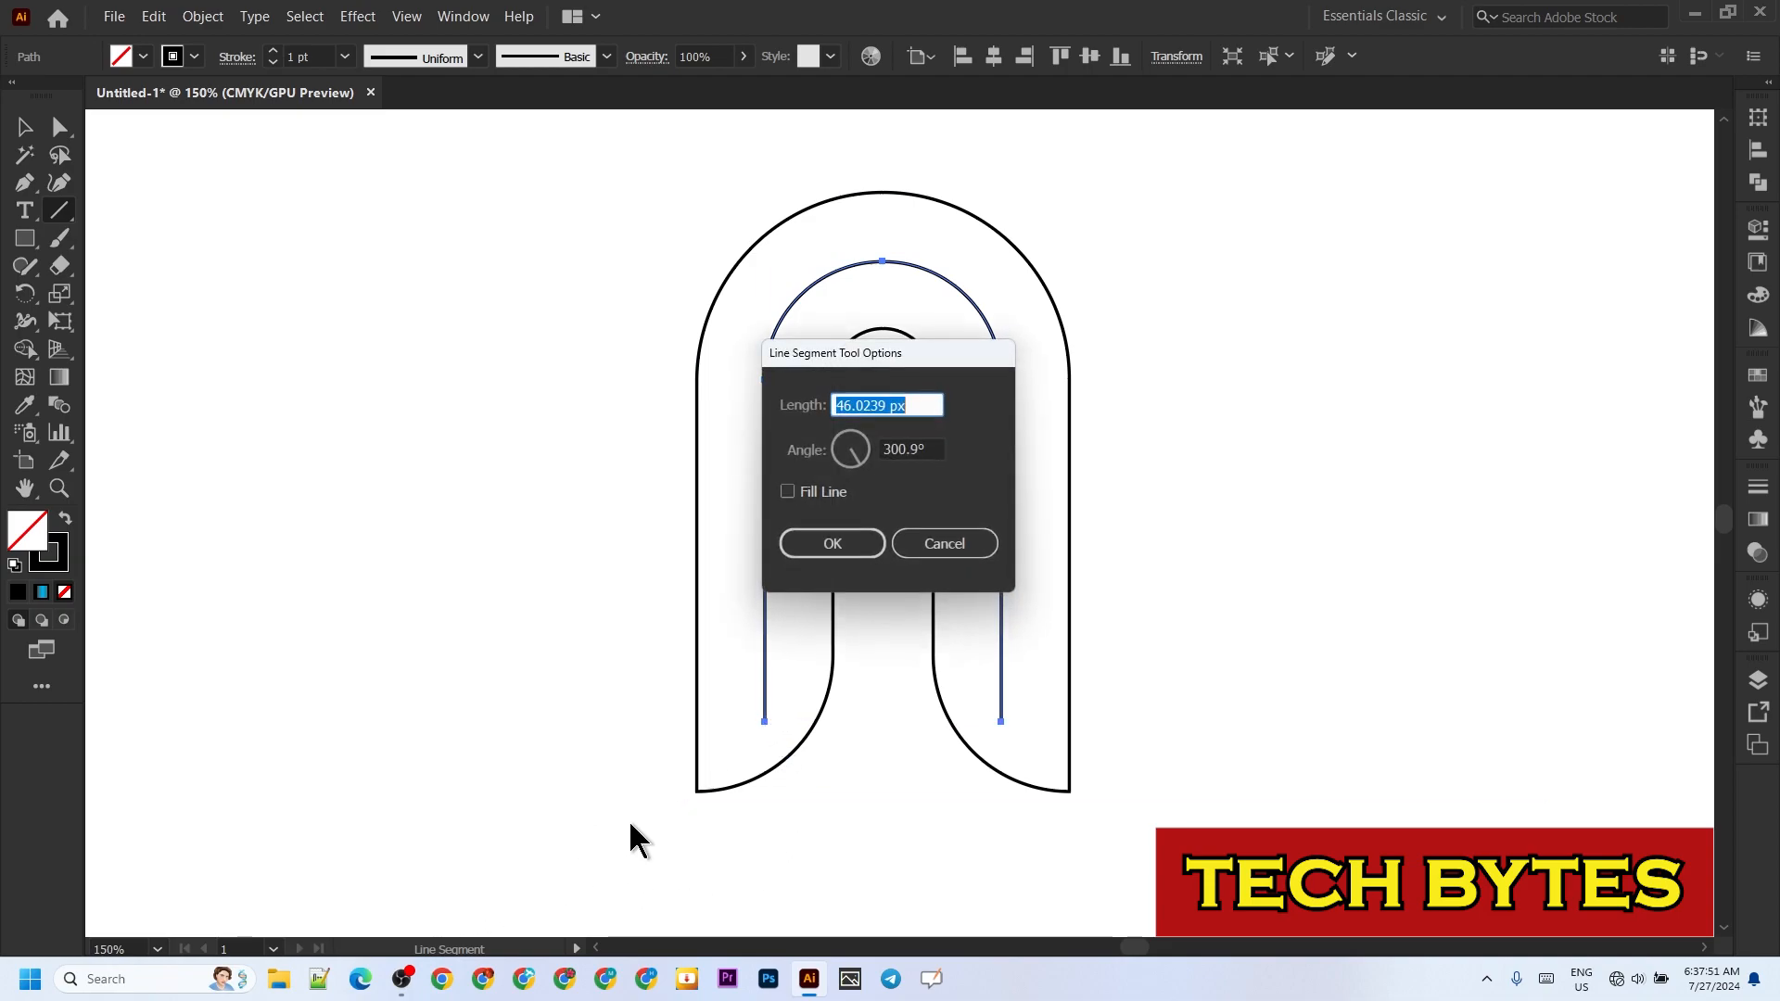
click(956, 547)
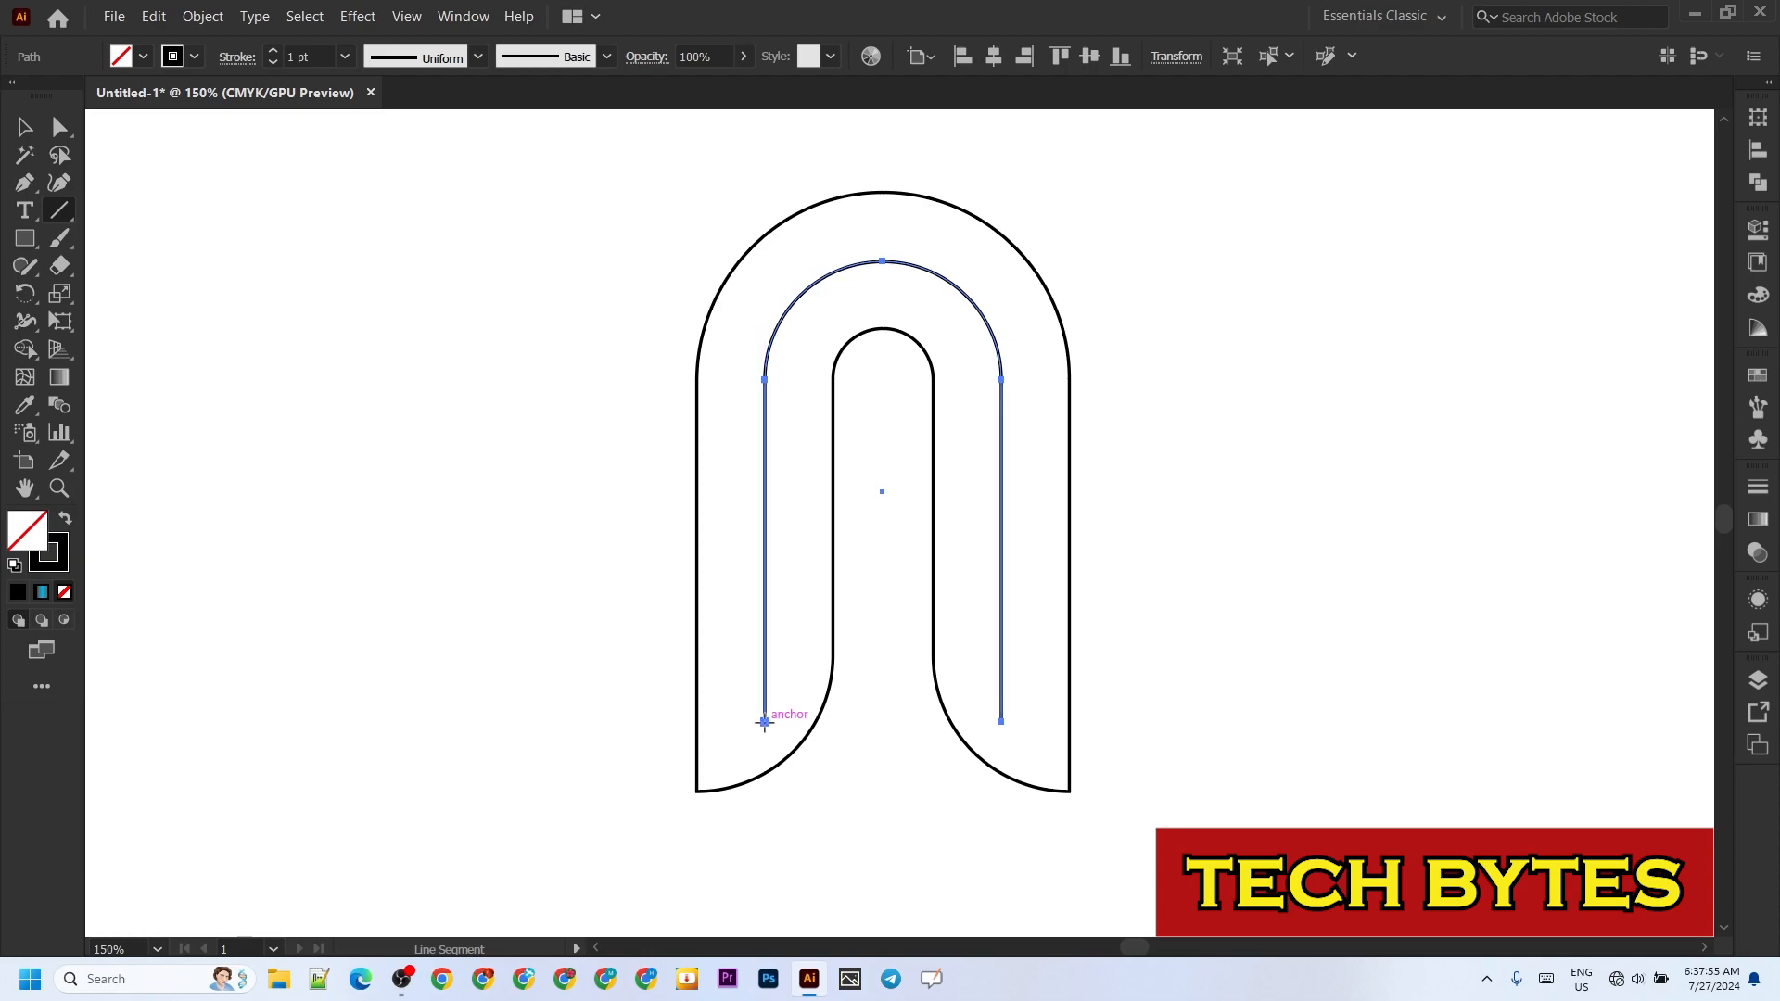
drag(765, 722, 696, 793)
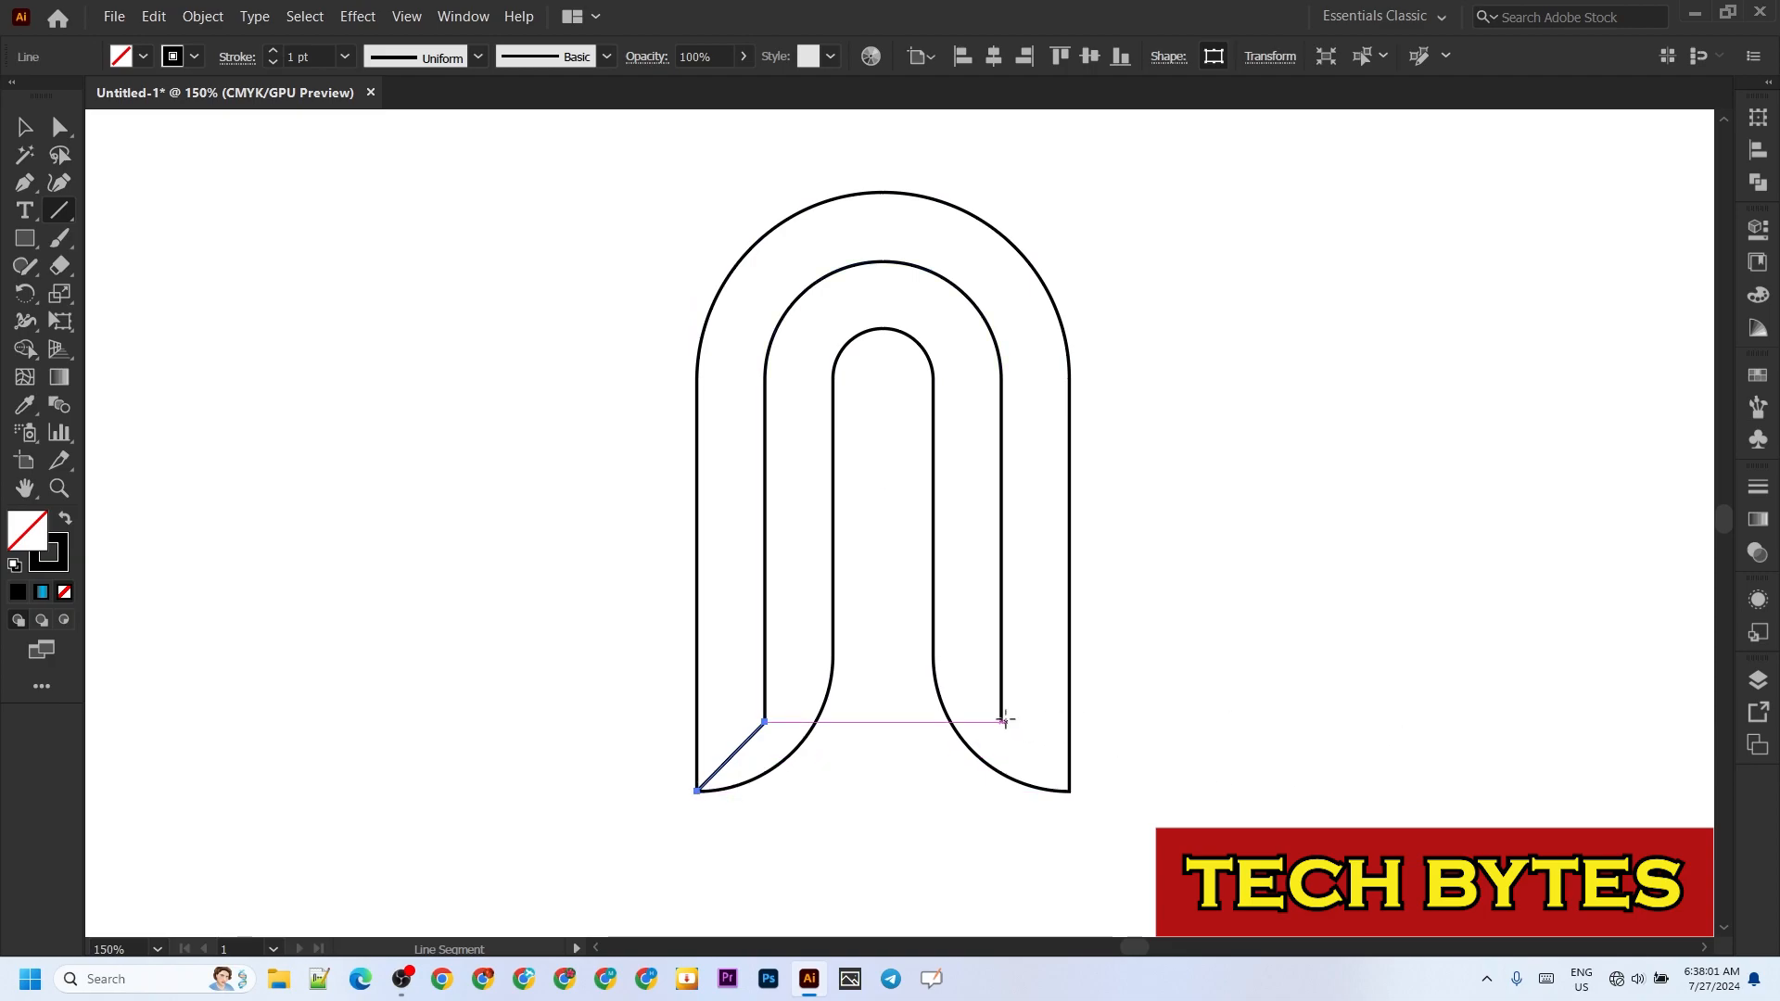
drag(1001, 721, 1069, 791)
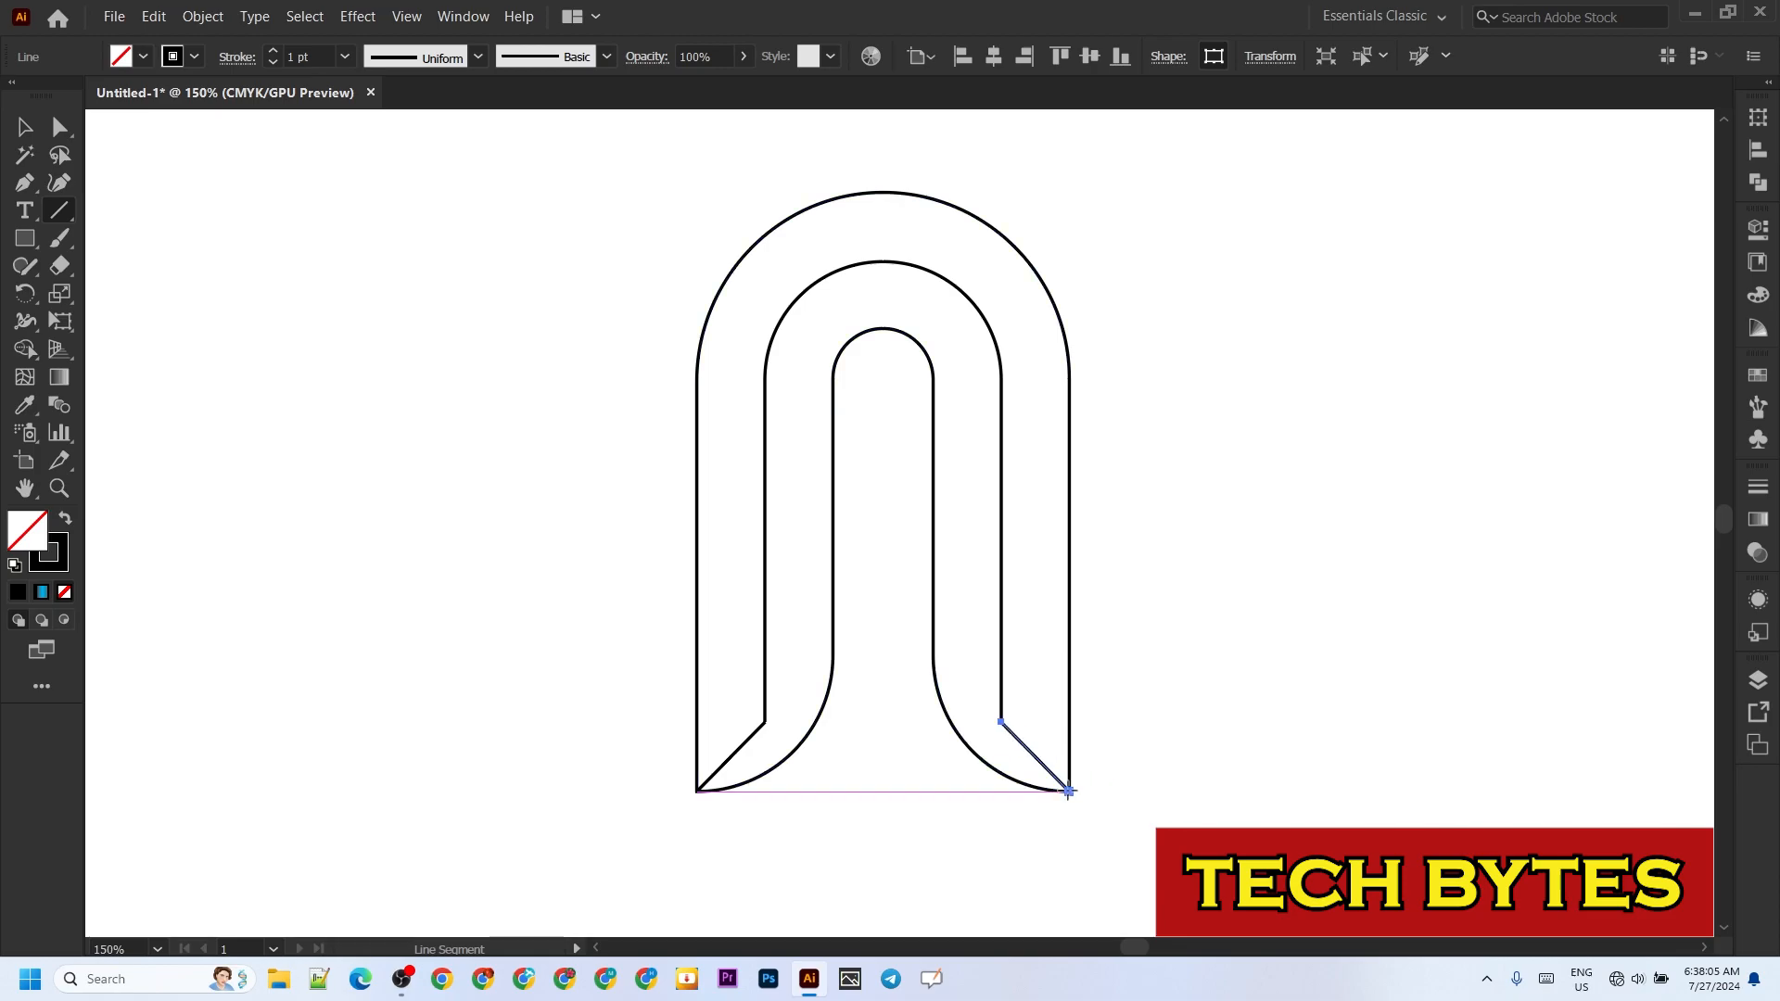
click(60, 127)
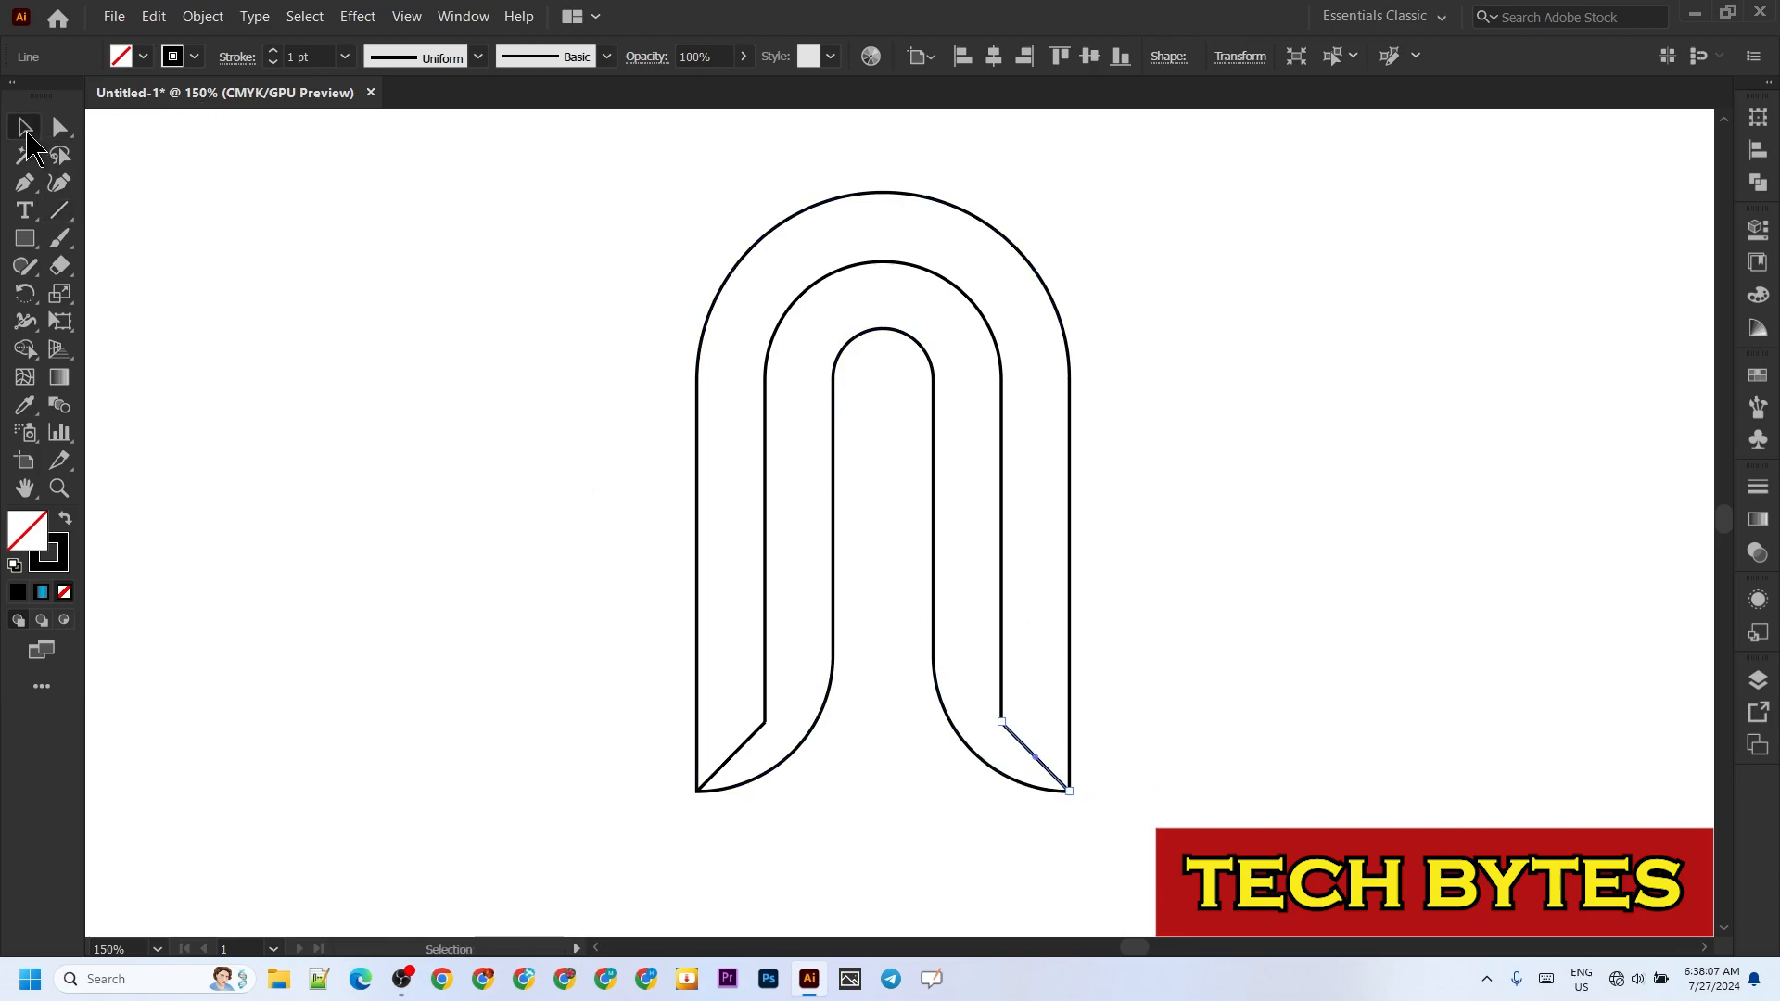
Step: Join both bottom ends of the inner arch path to their diagonal line segments
right_click(1003, 723)
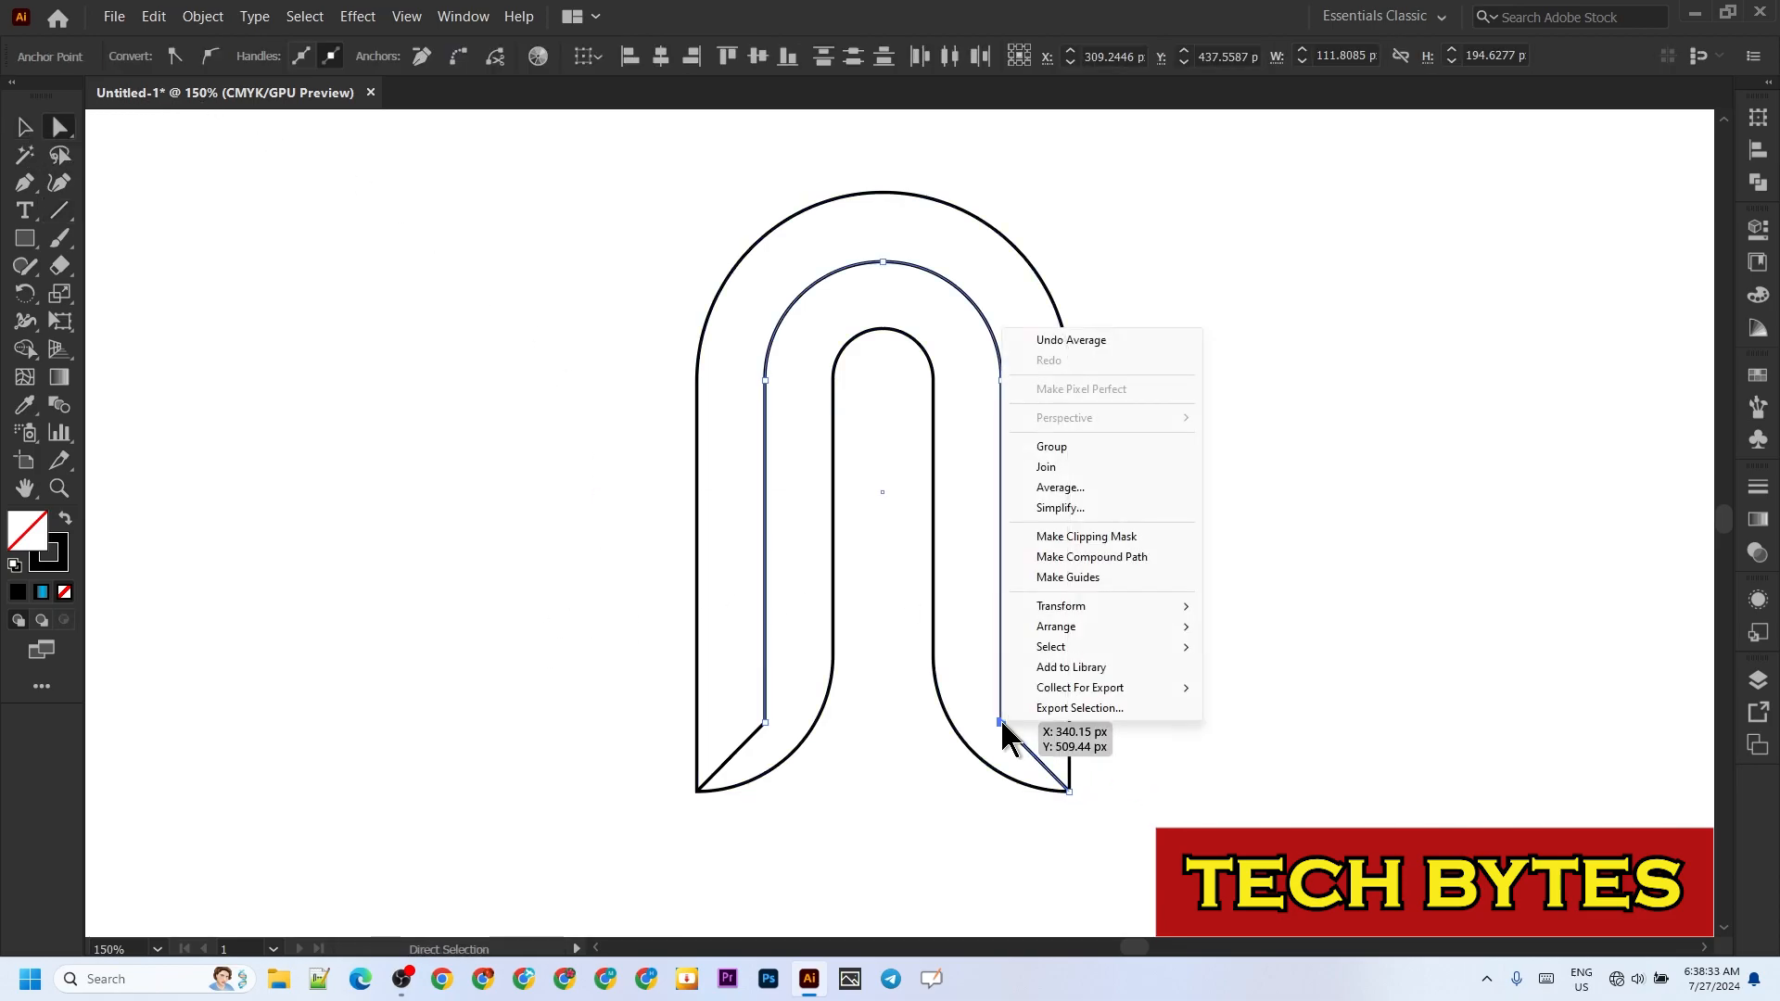
click(1046, 465)
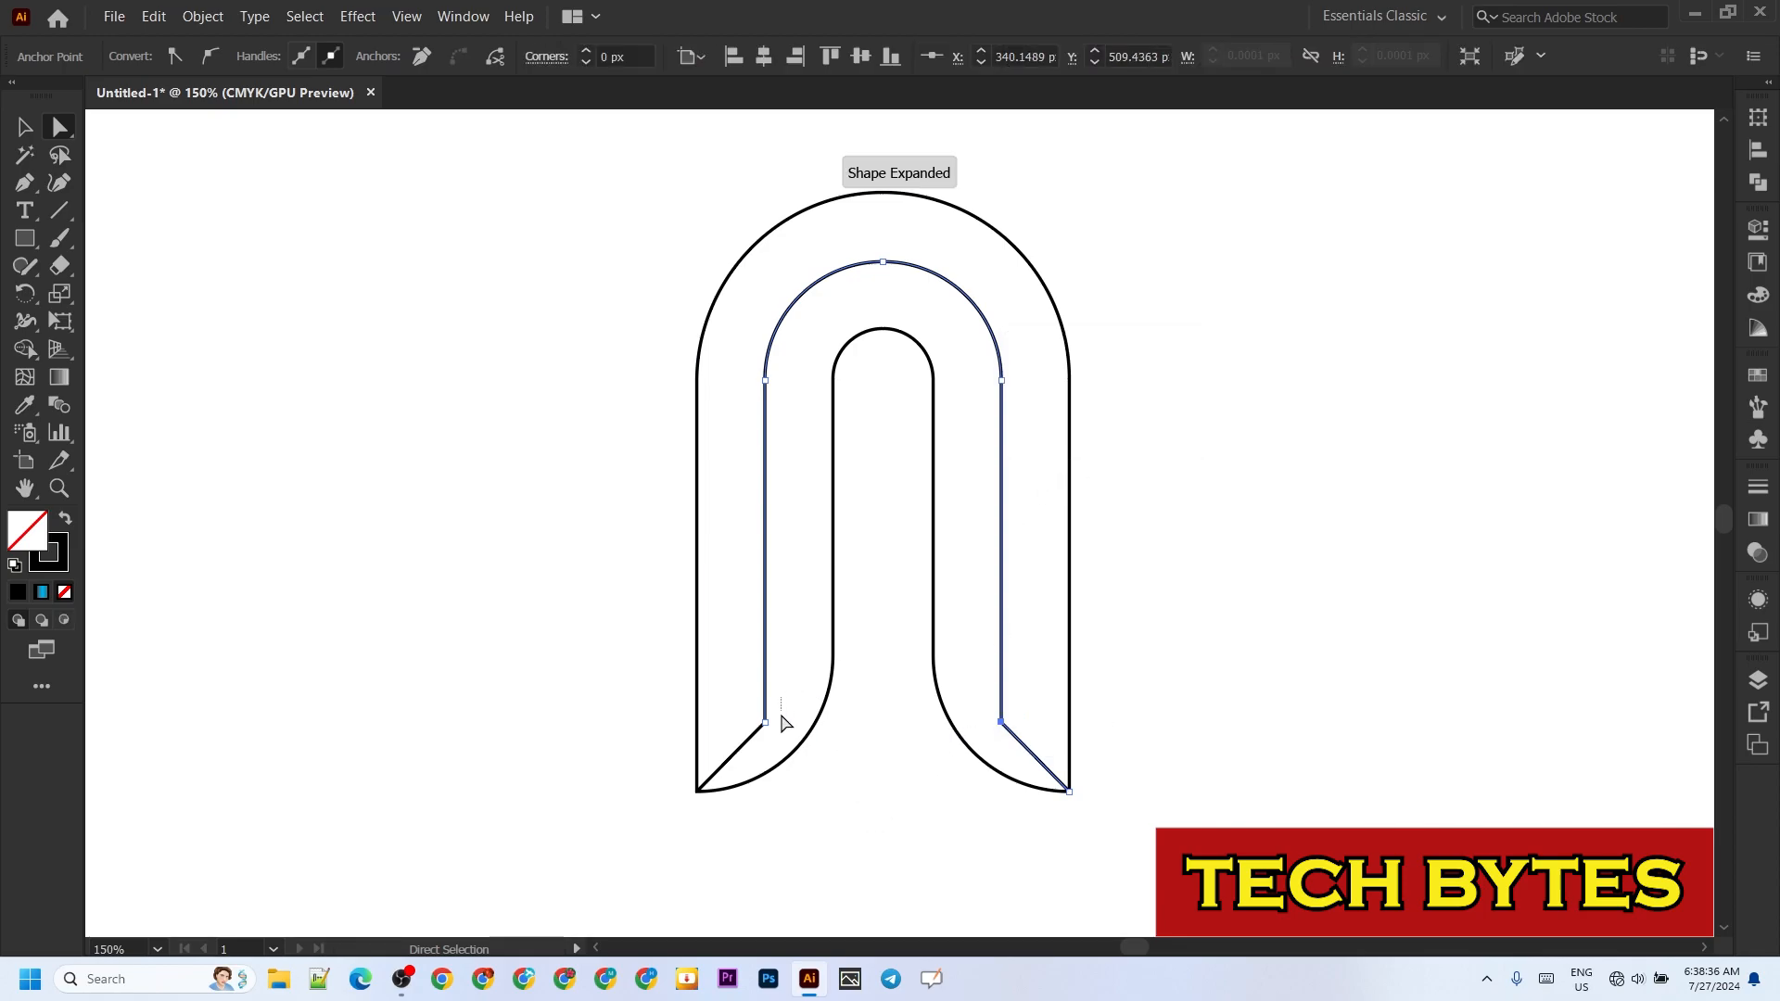
shift+click(755, 732)
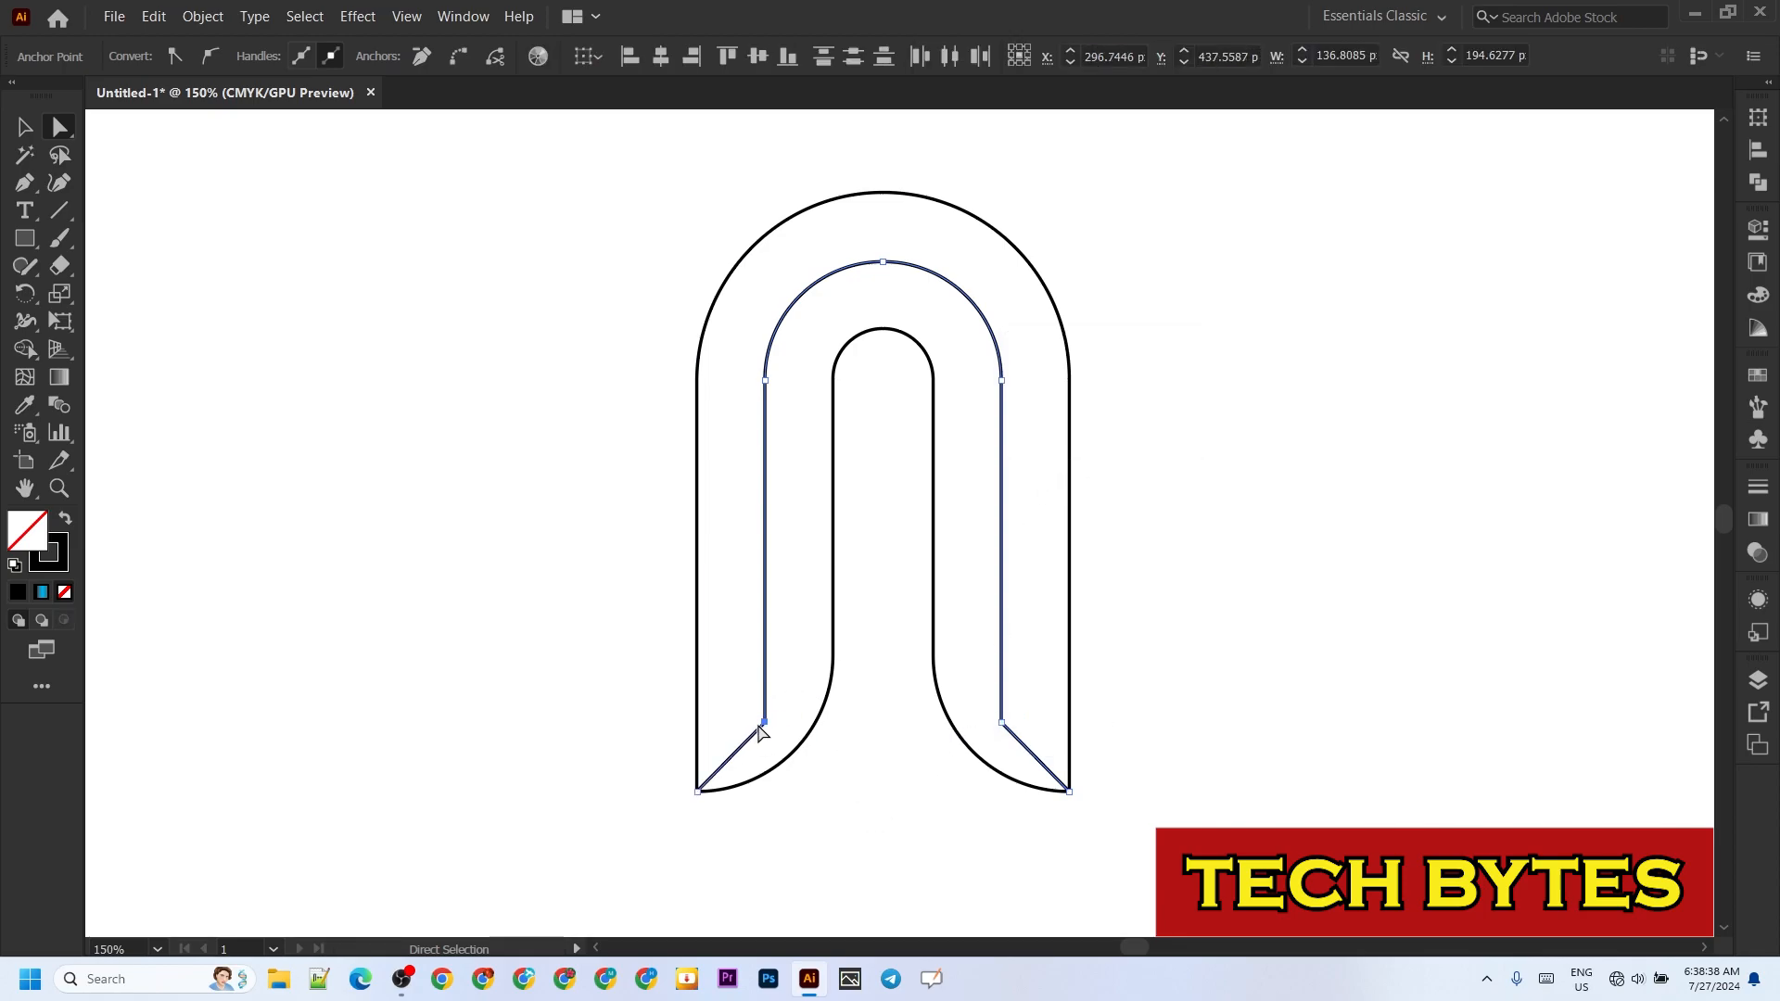
right_click(765, 724)
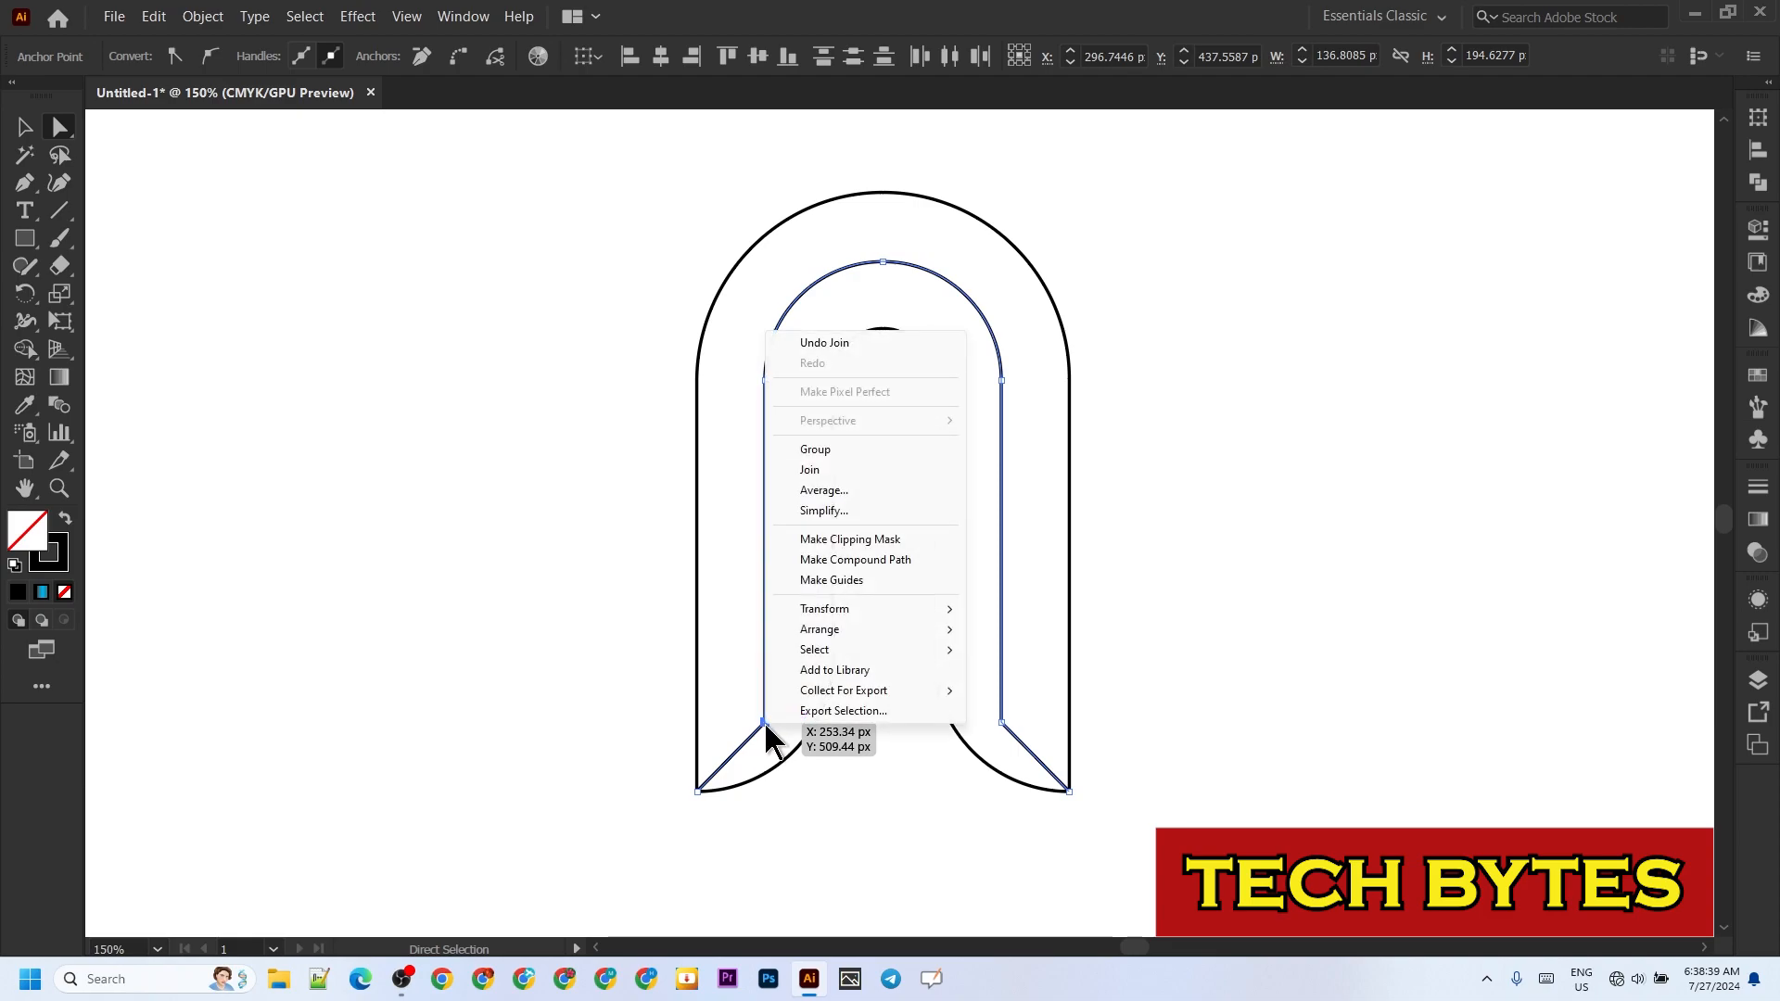
click(840, 469)
click(854, 862)
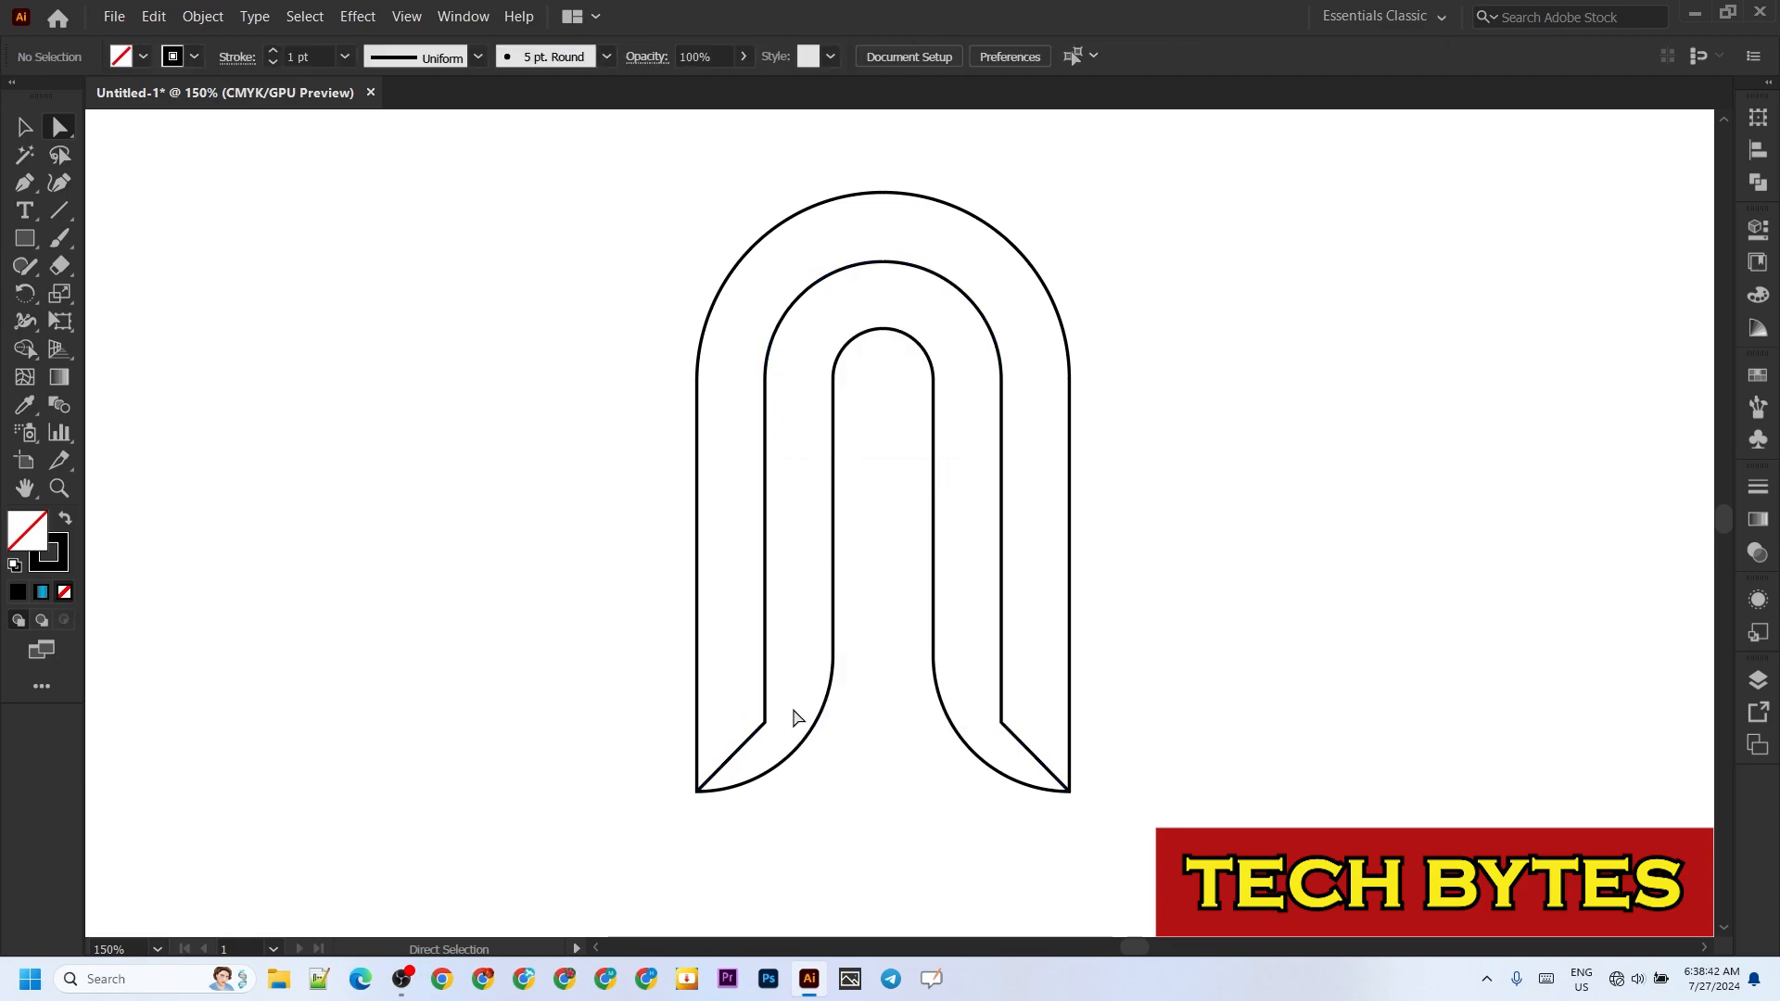
Step: Round the two corners where the inner arch's legs meet the diagonals to a radius of about 35 px
drag(798, 693, 739, 733)
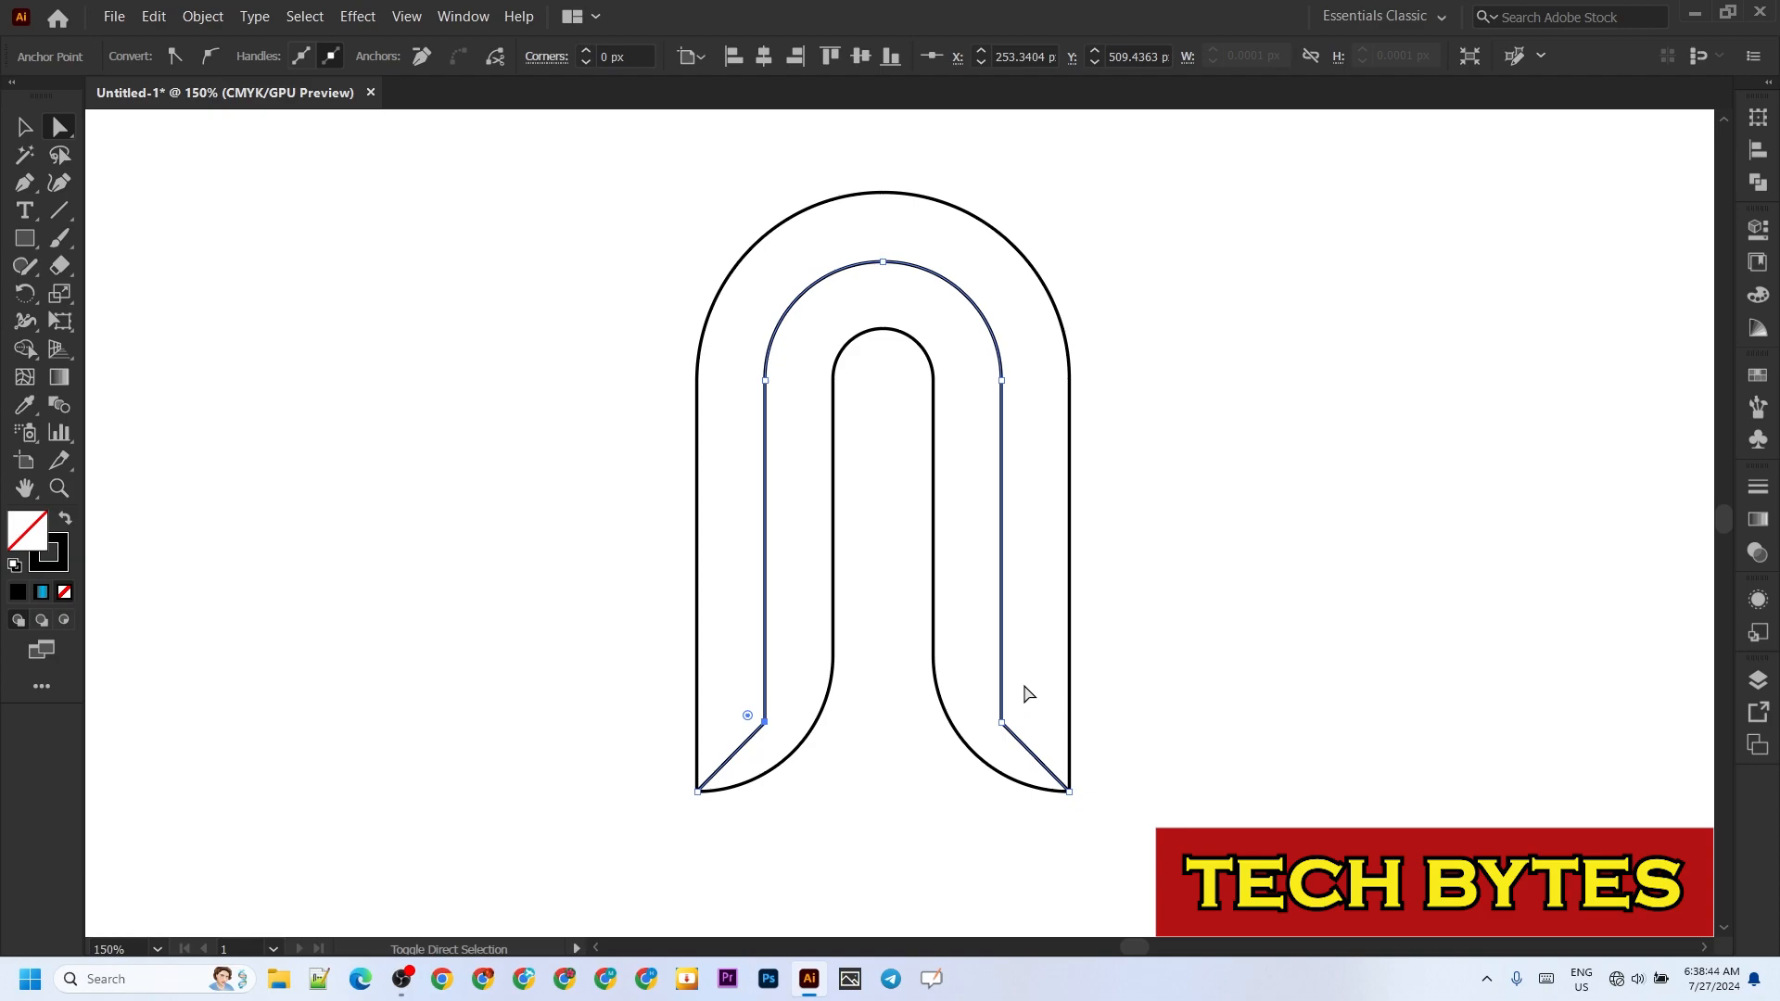
drag(1027, 686, 1095, 685)
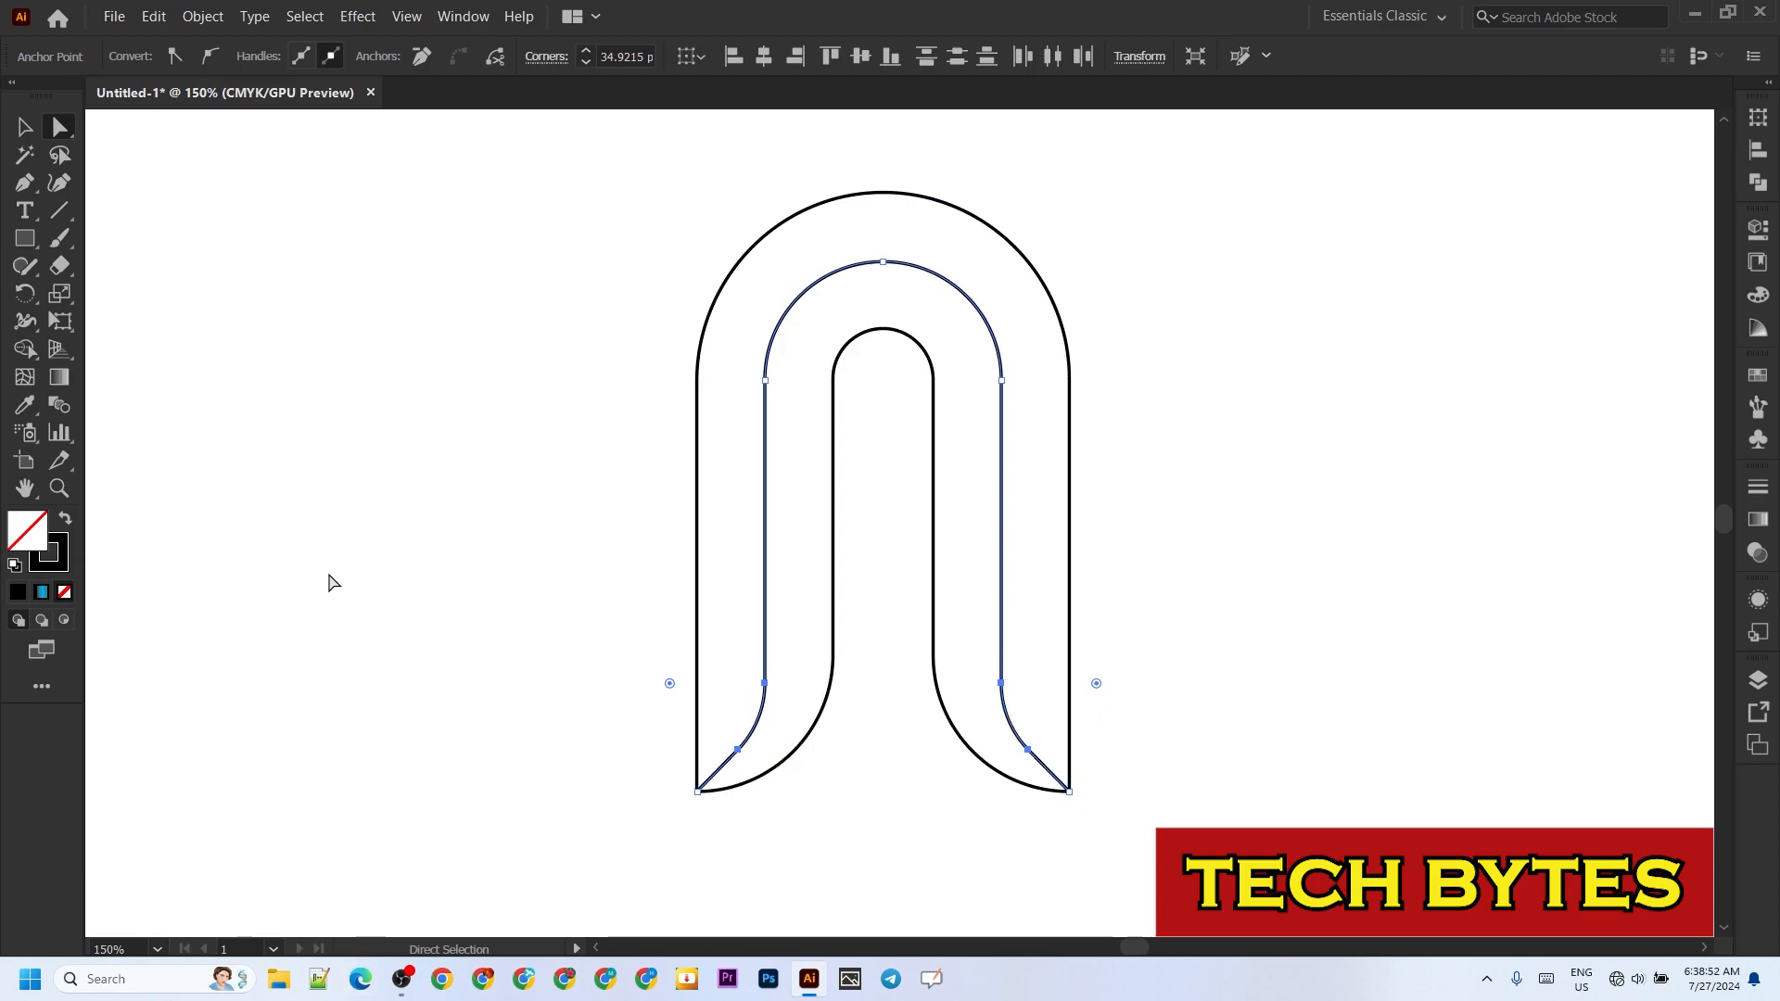
click(369, 502)
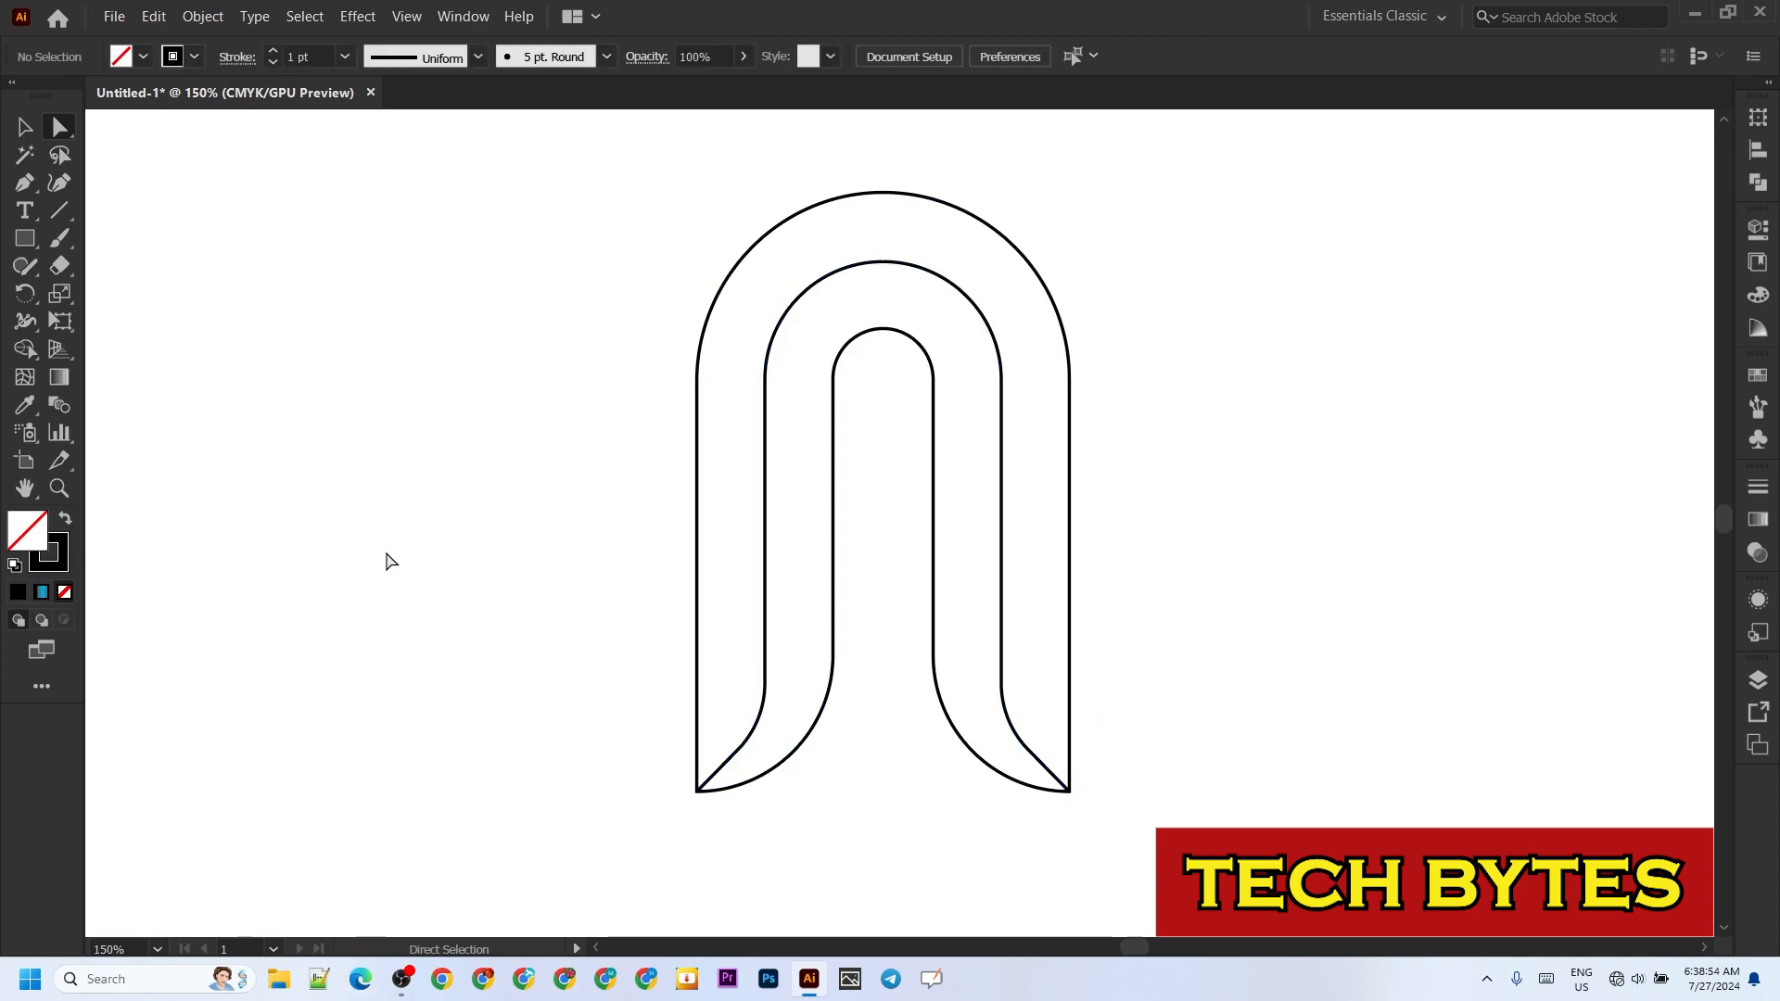
Step: Split the whole artwork into separate outer and inner arch bands with the Shape Builder tool
key(ctrl+a)
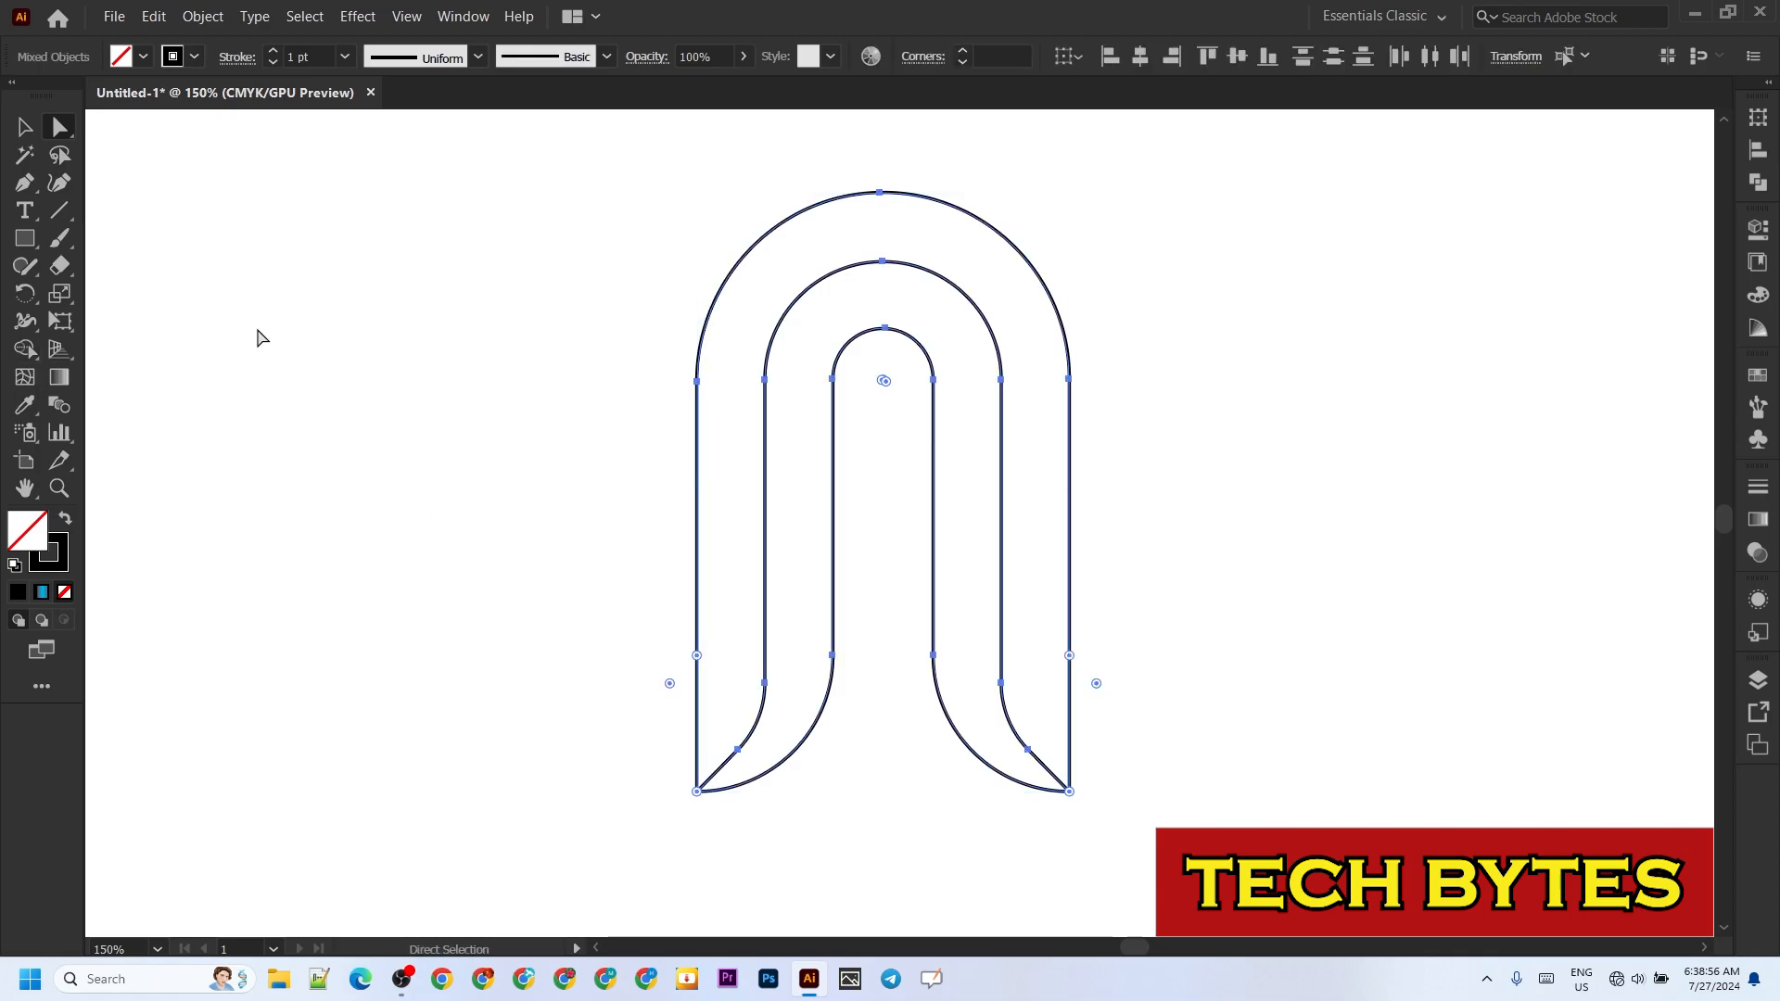
click(25, 349)
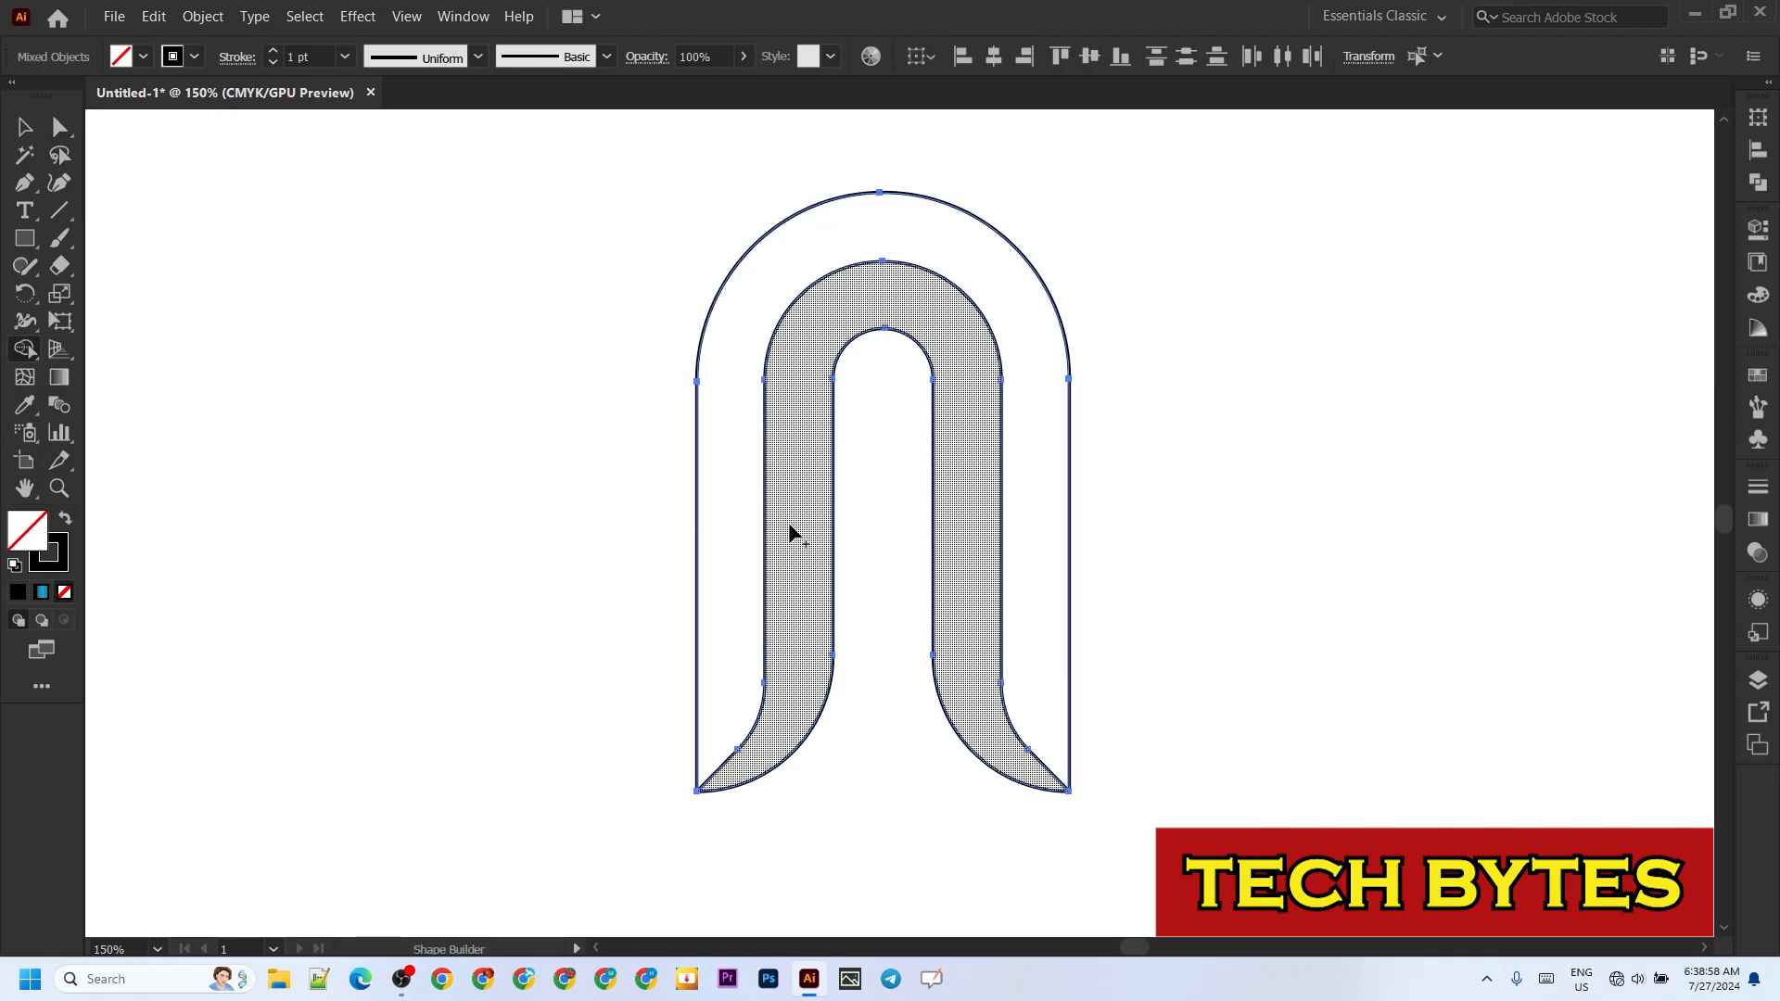
click(732, 542)
click(785, 606)
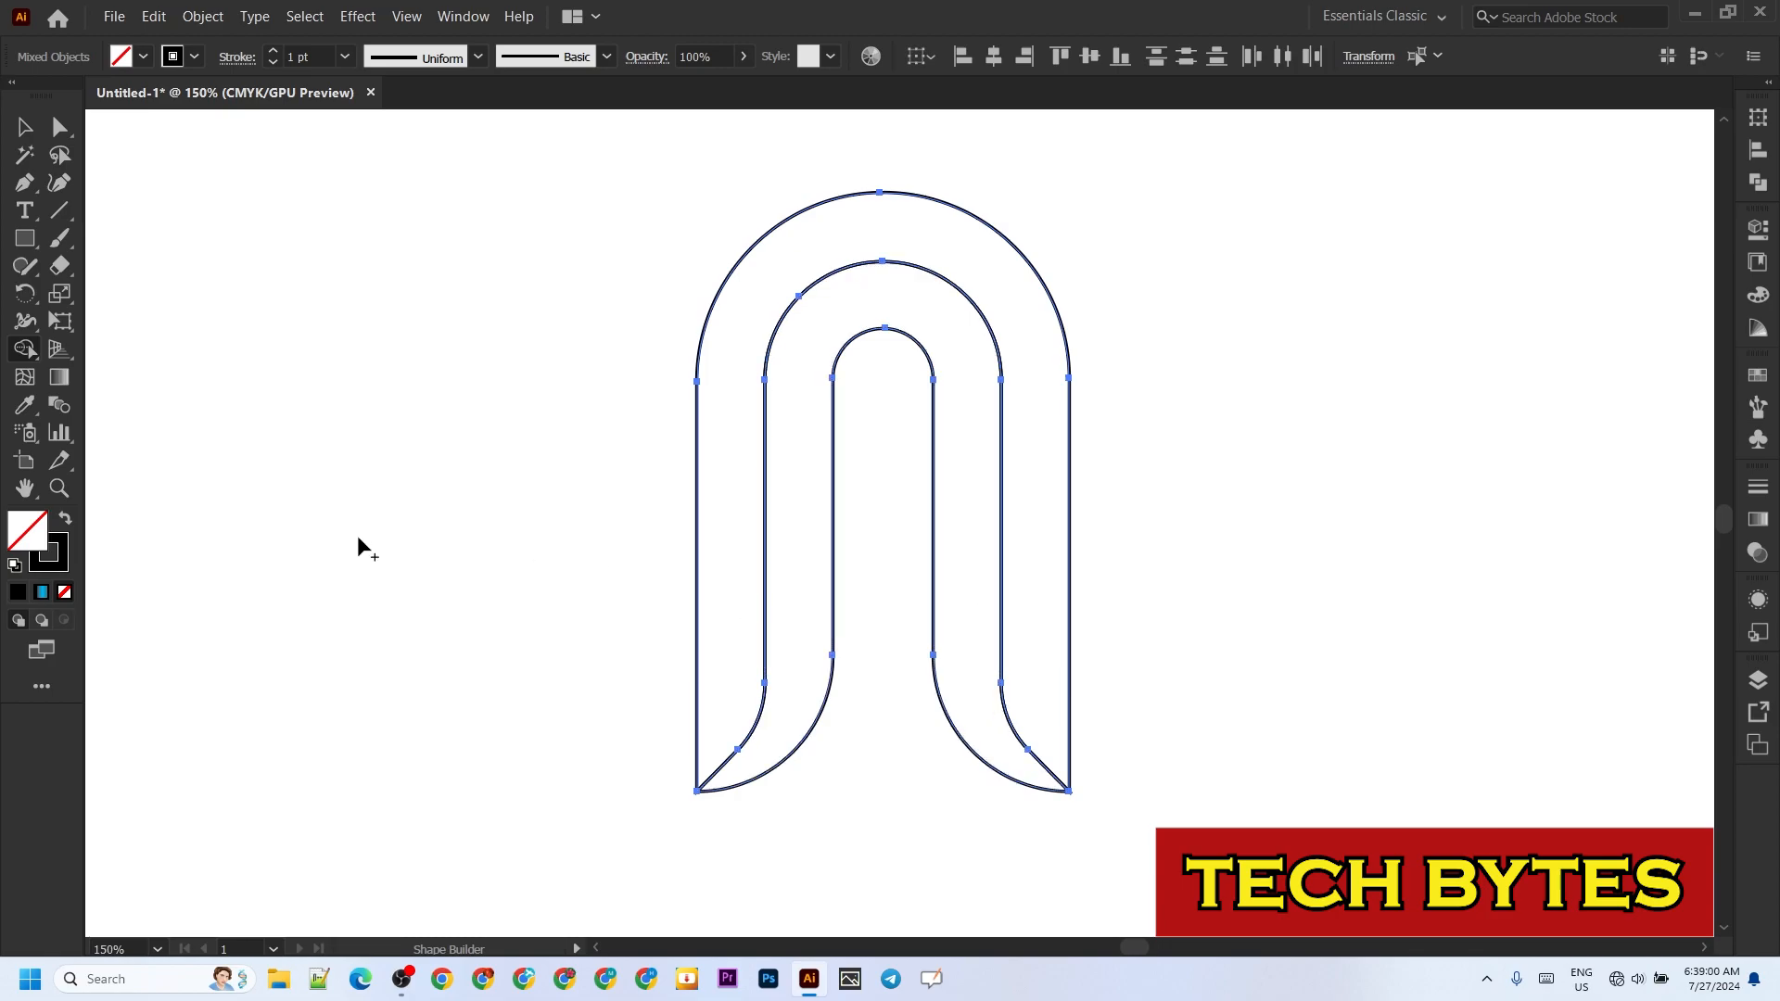
click(25, 127)
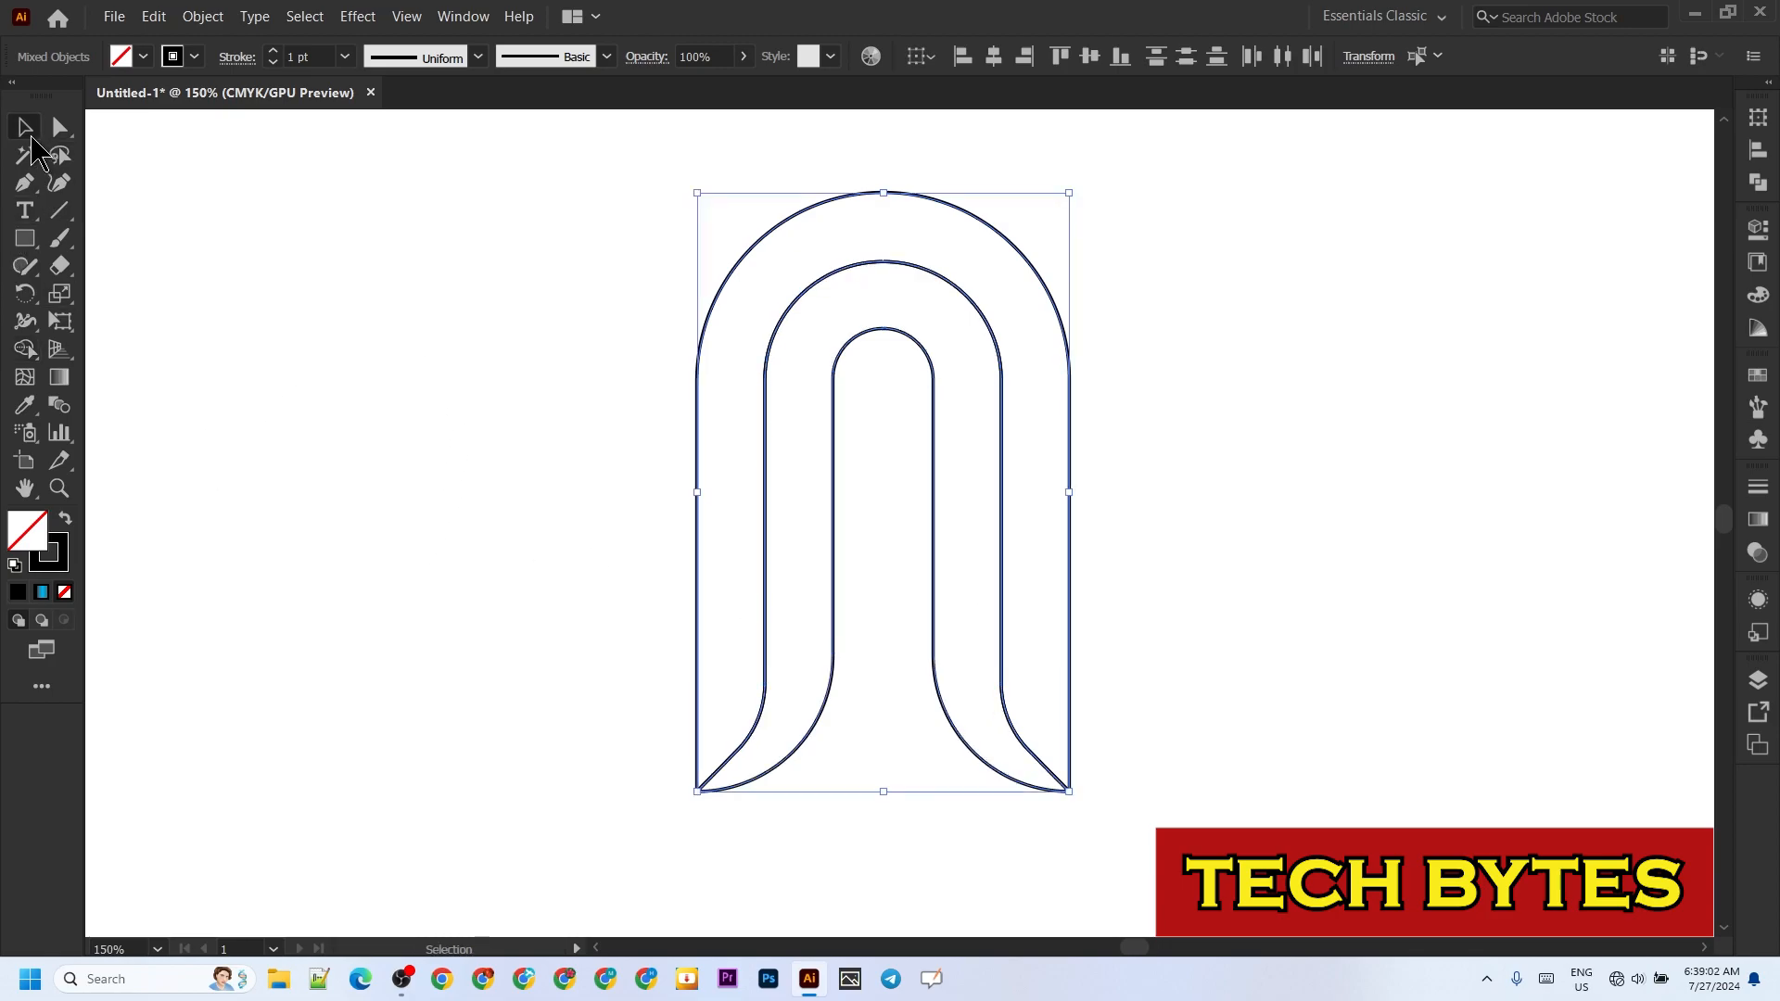
click(396, 474)
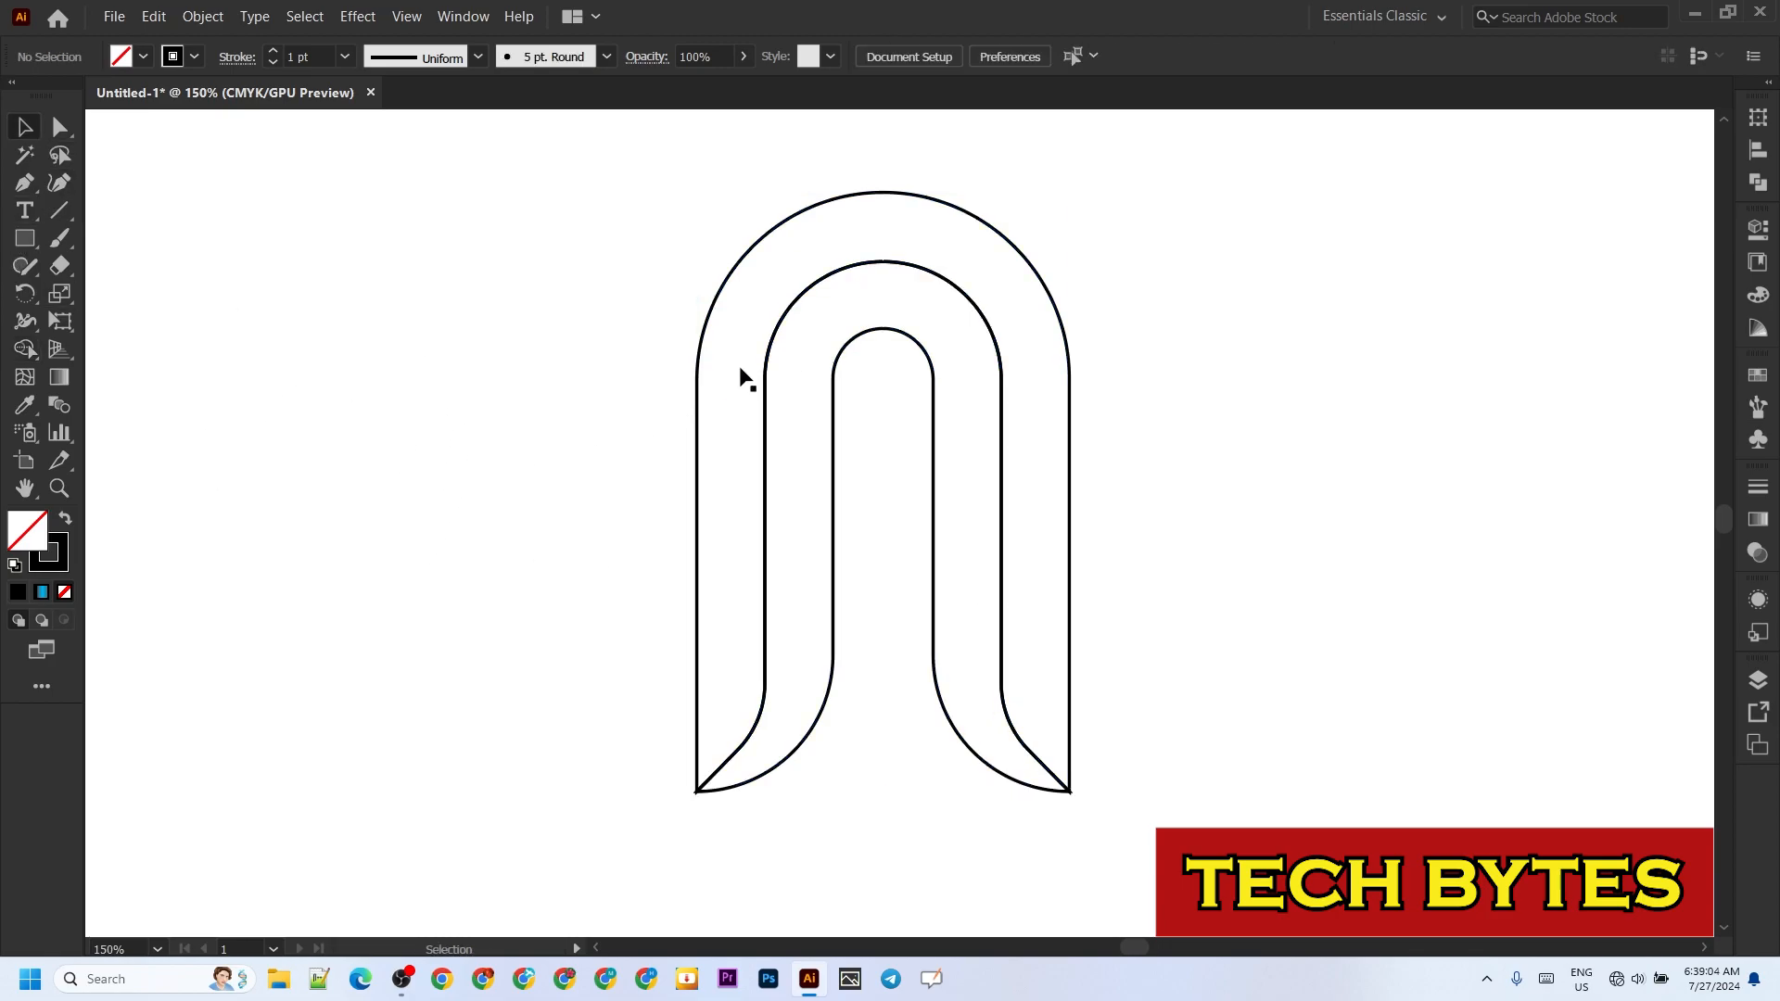
Step: Fill the inner arch band with the black-blue-black linear gradient
click(61, 379)
double_click(61, 379)
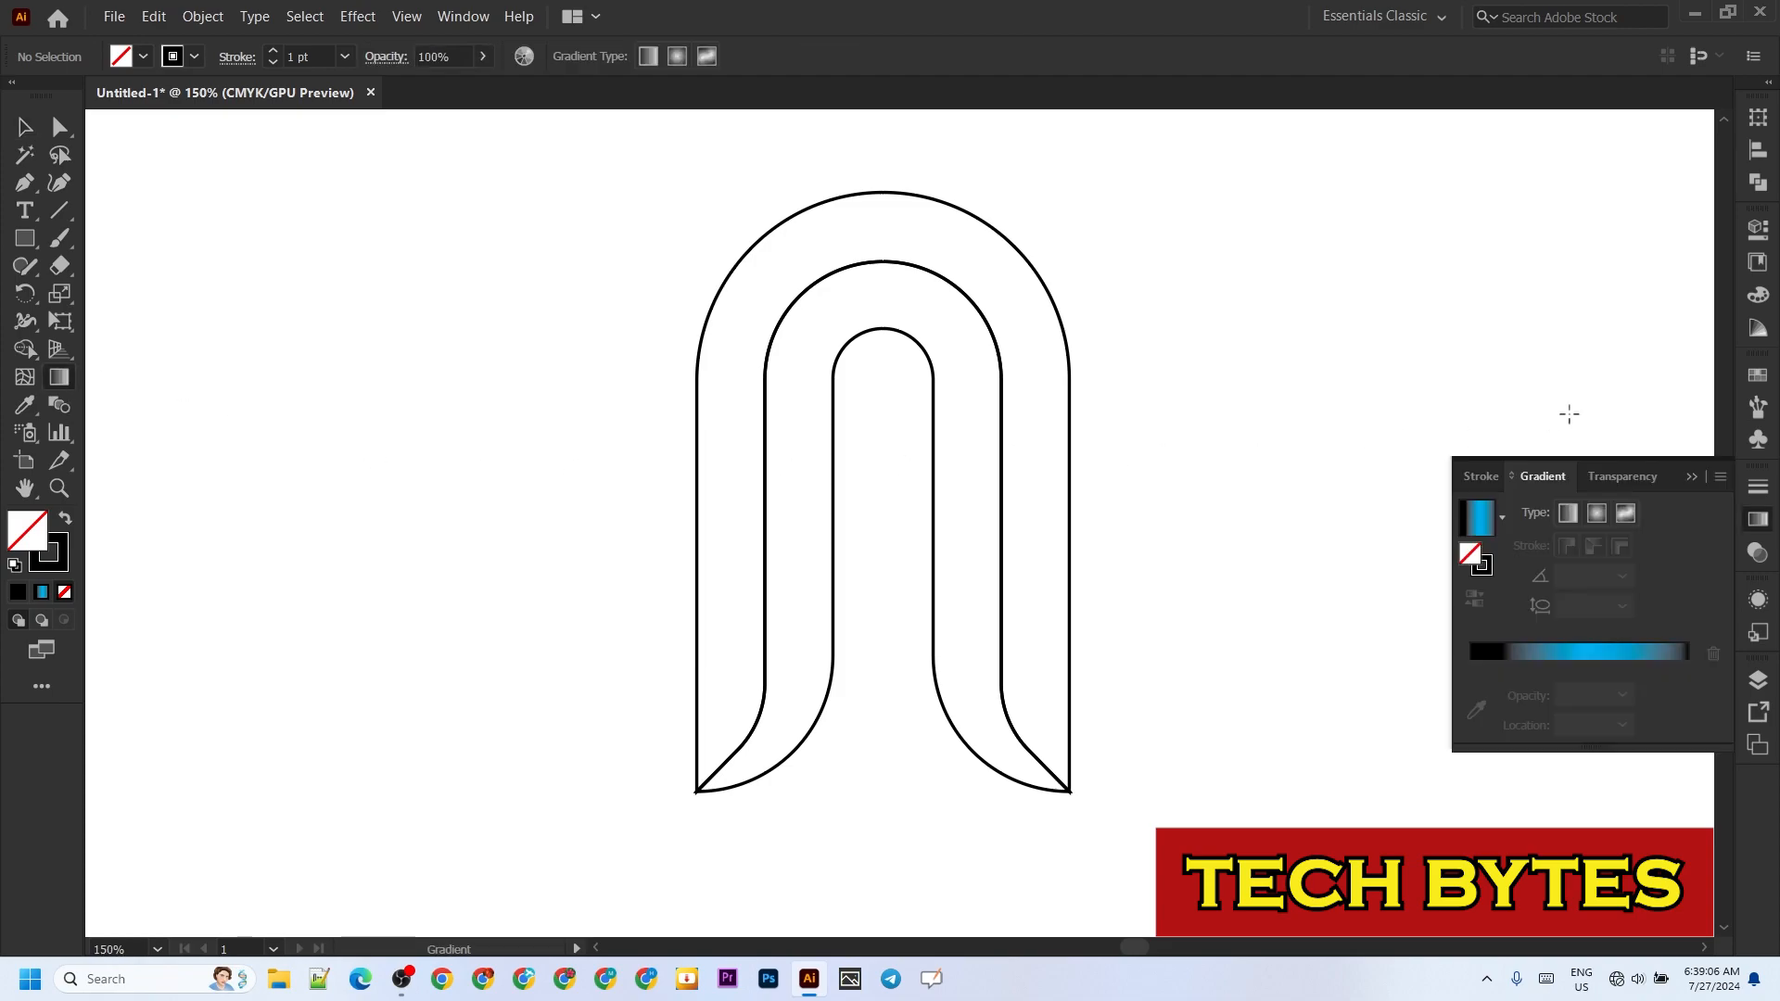
click(1479, 530)
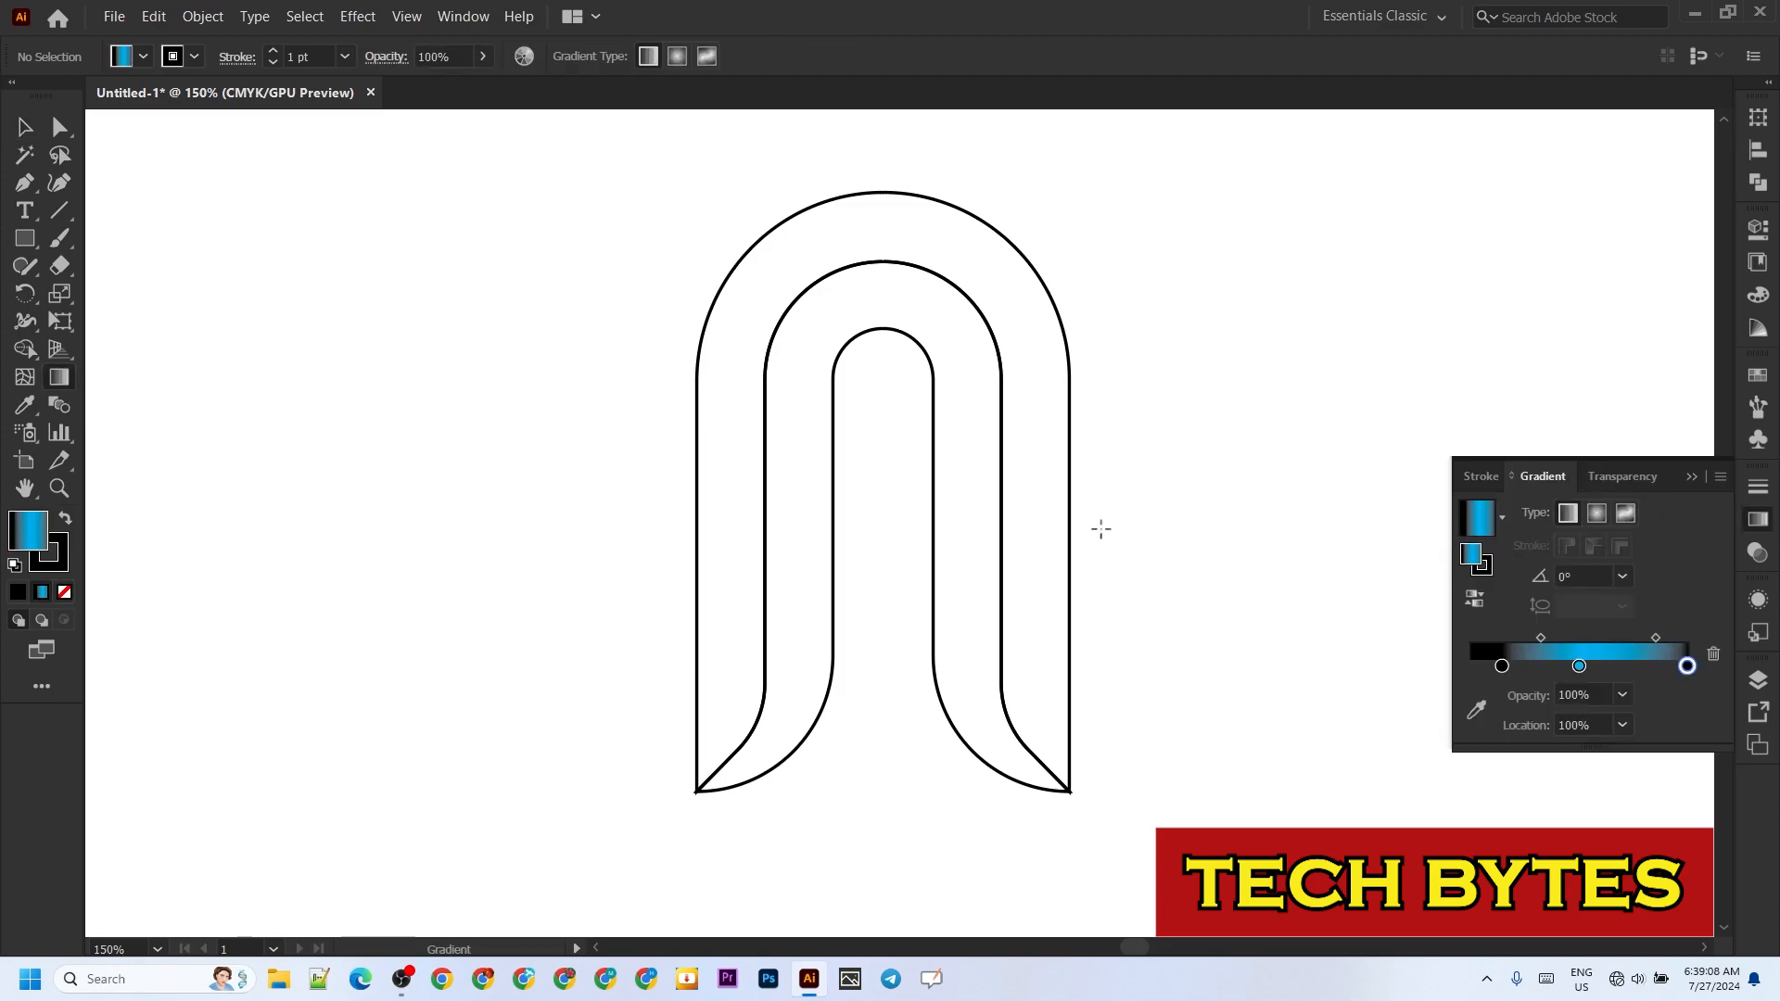
click(59, 127)
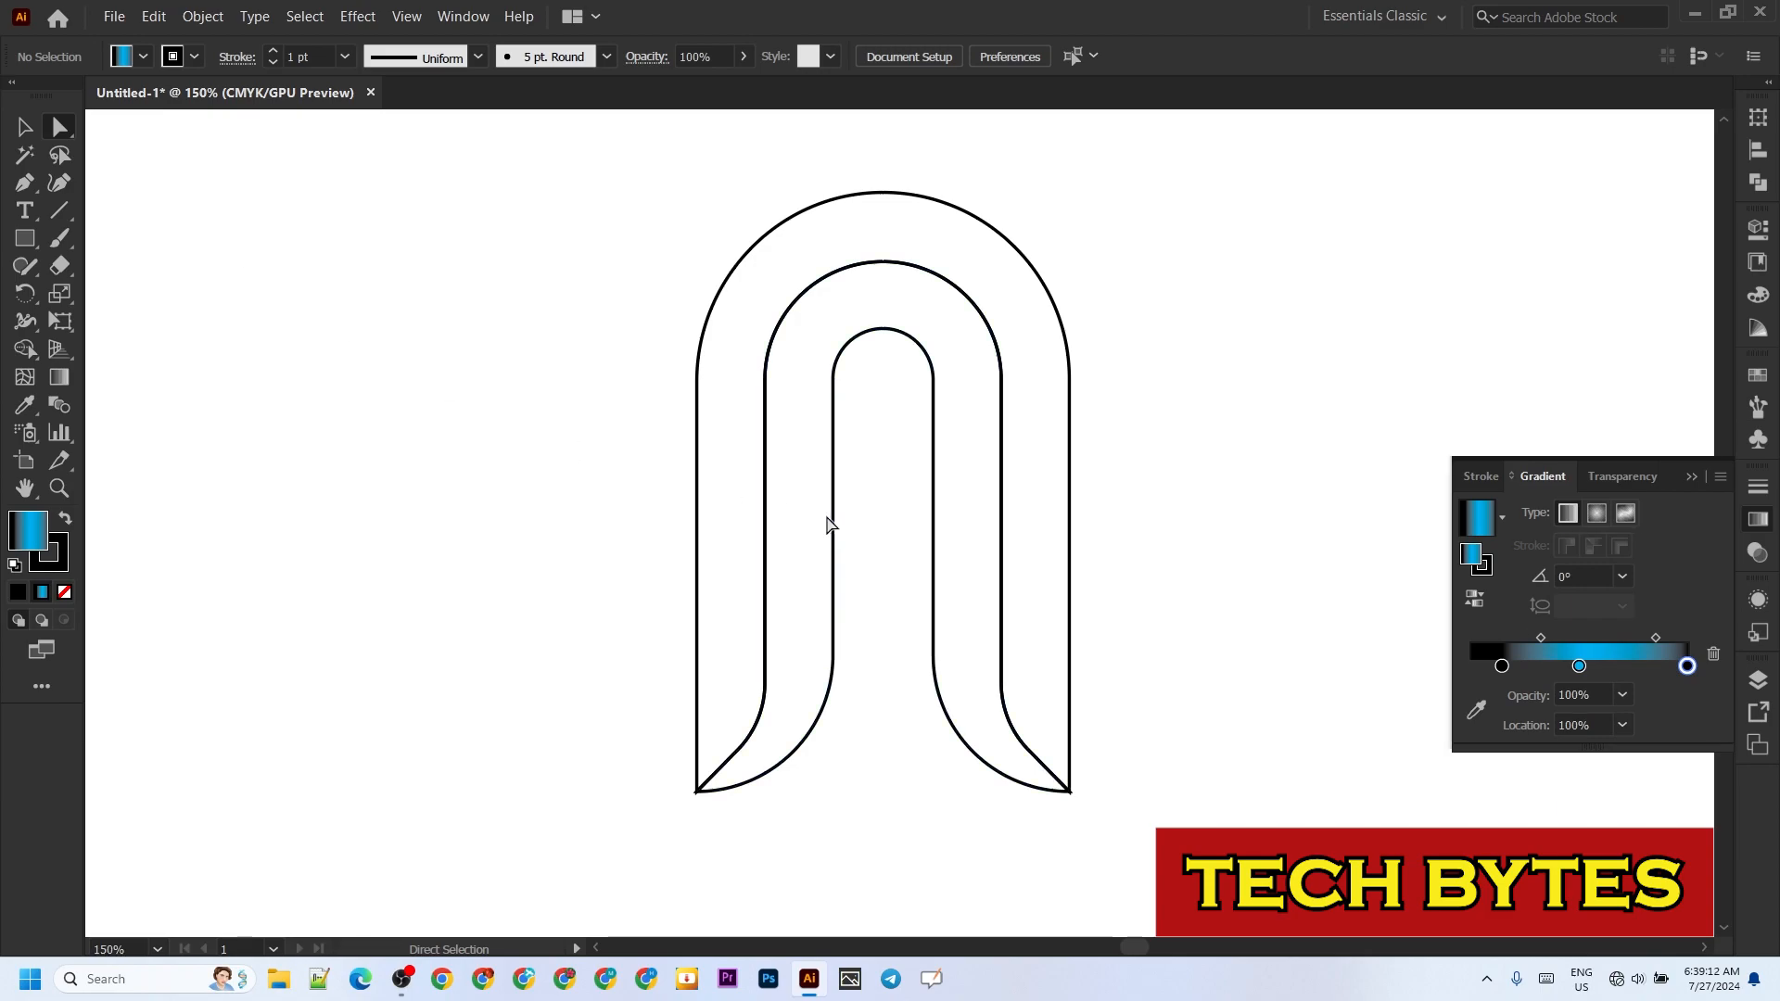
click(834, 525)
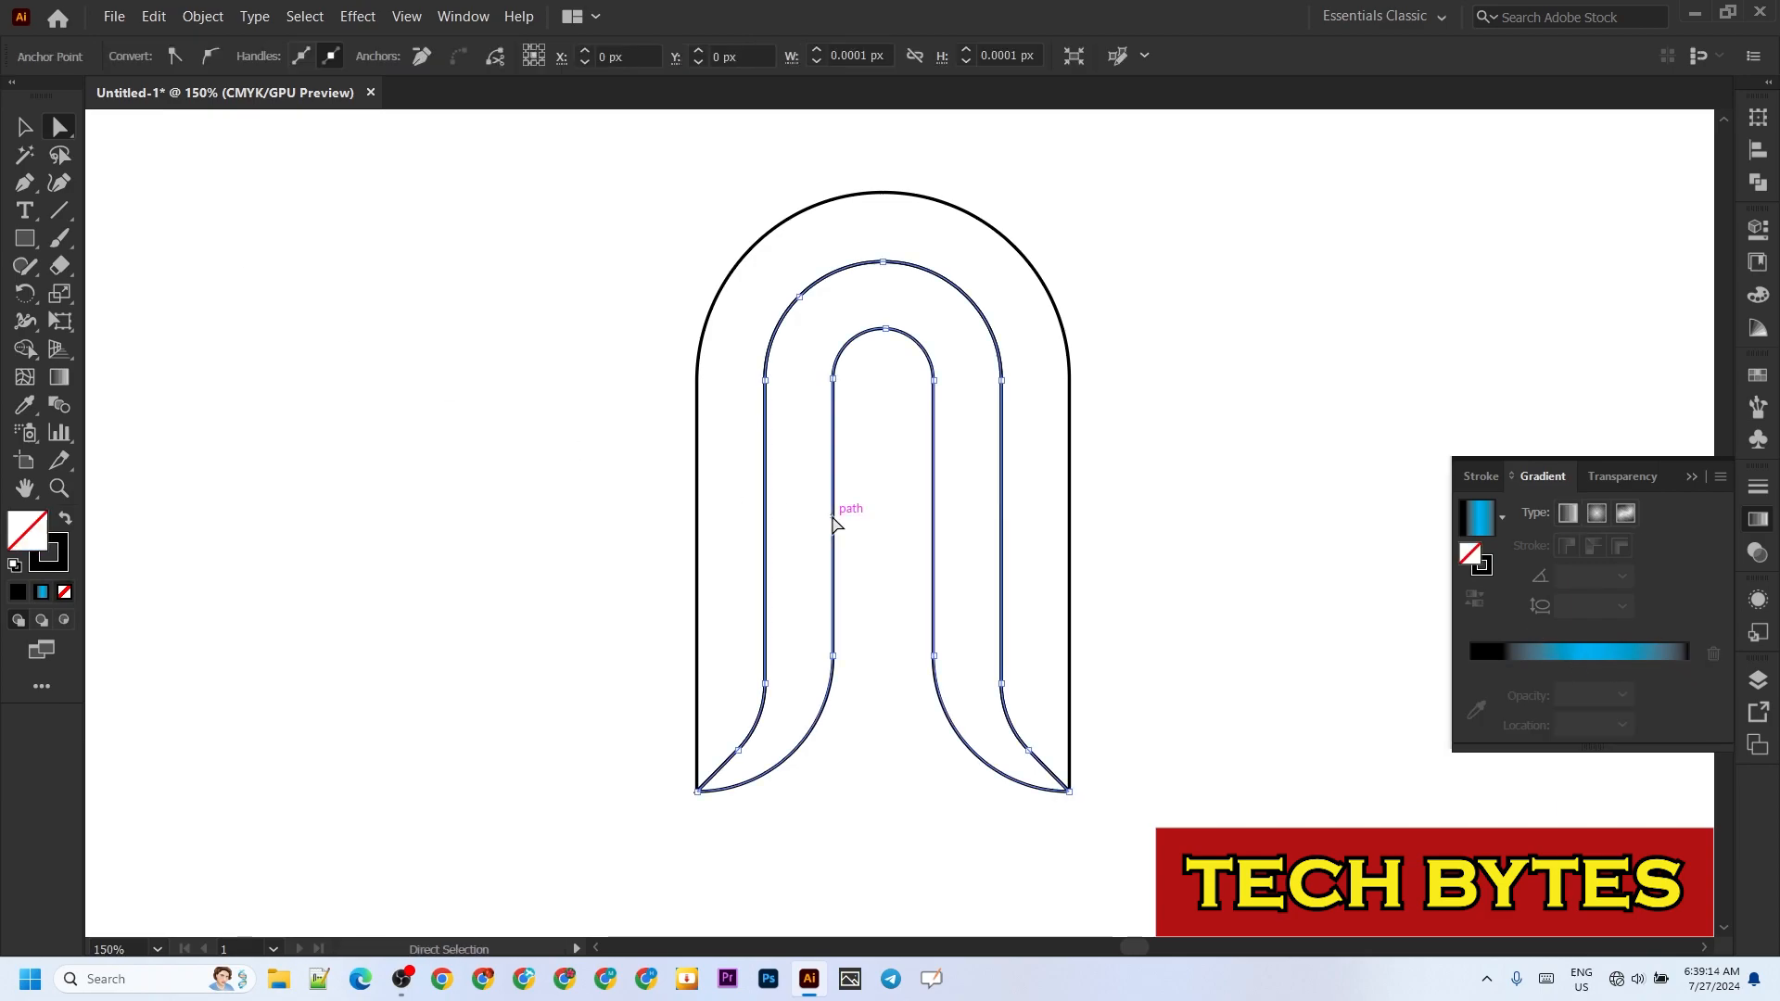
click(1614, 660)
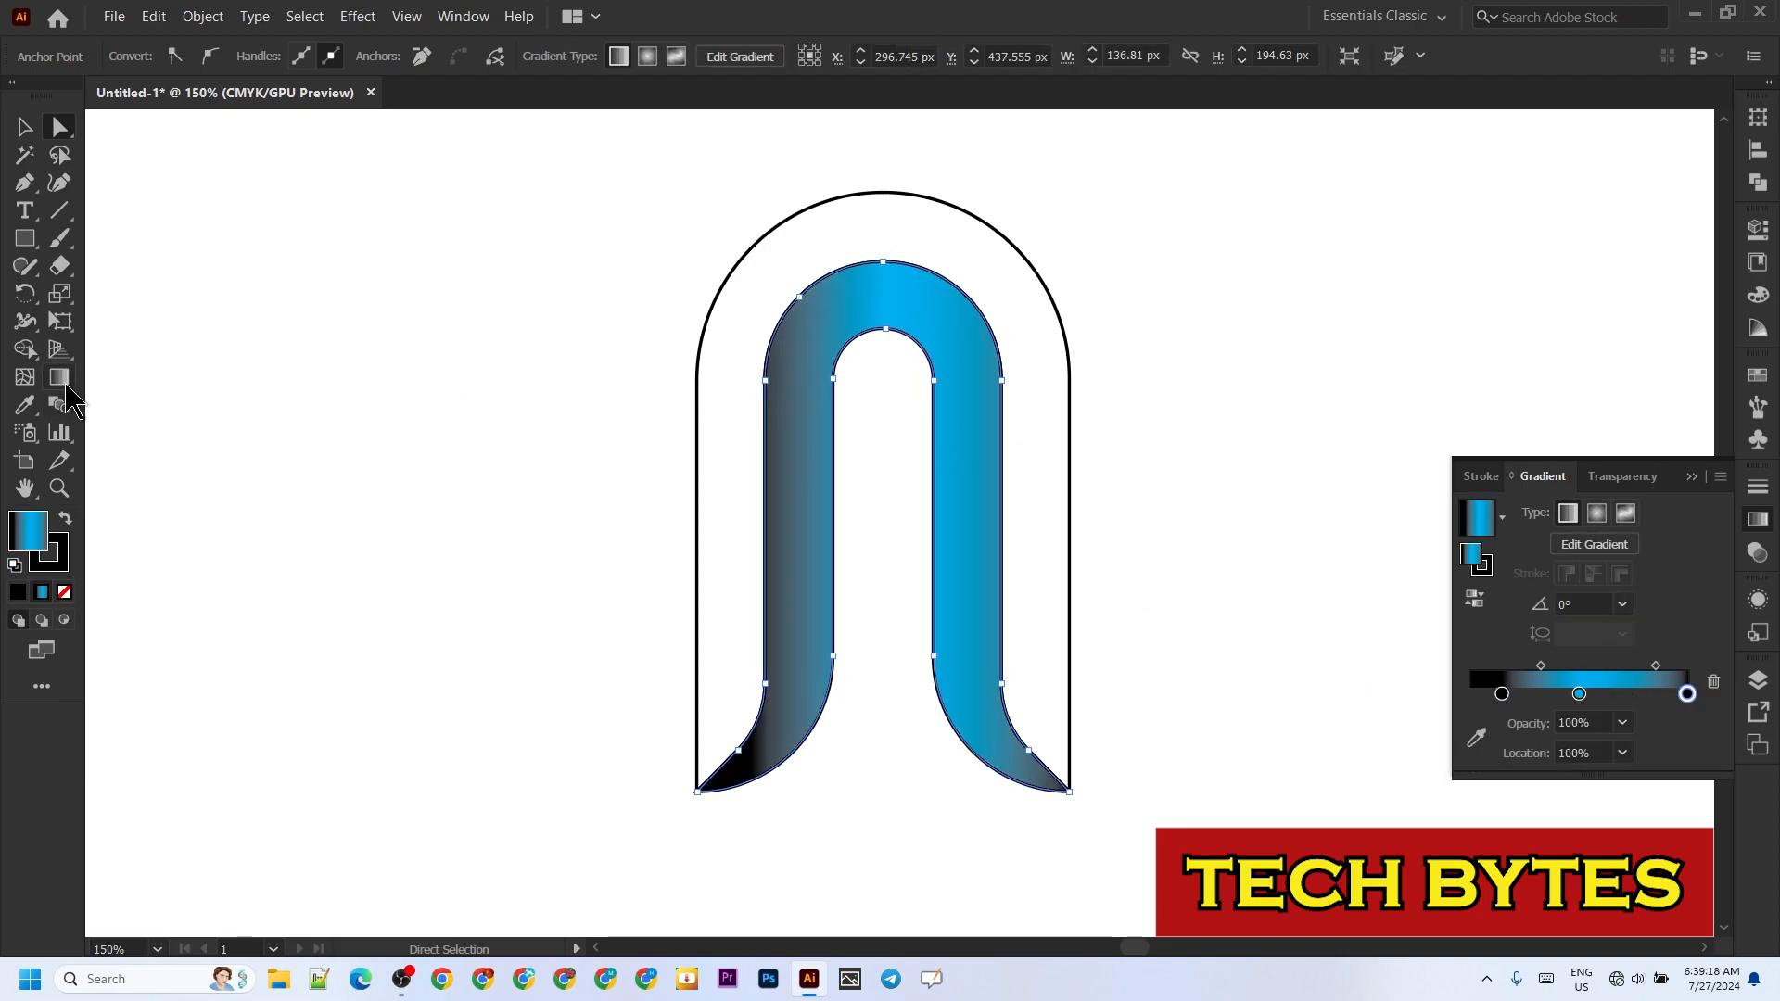
Step: Run the inner band's gradient downward at about -93° and place its first black stop at about 10%
key(g)
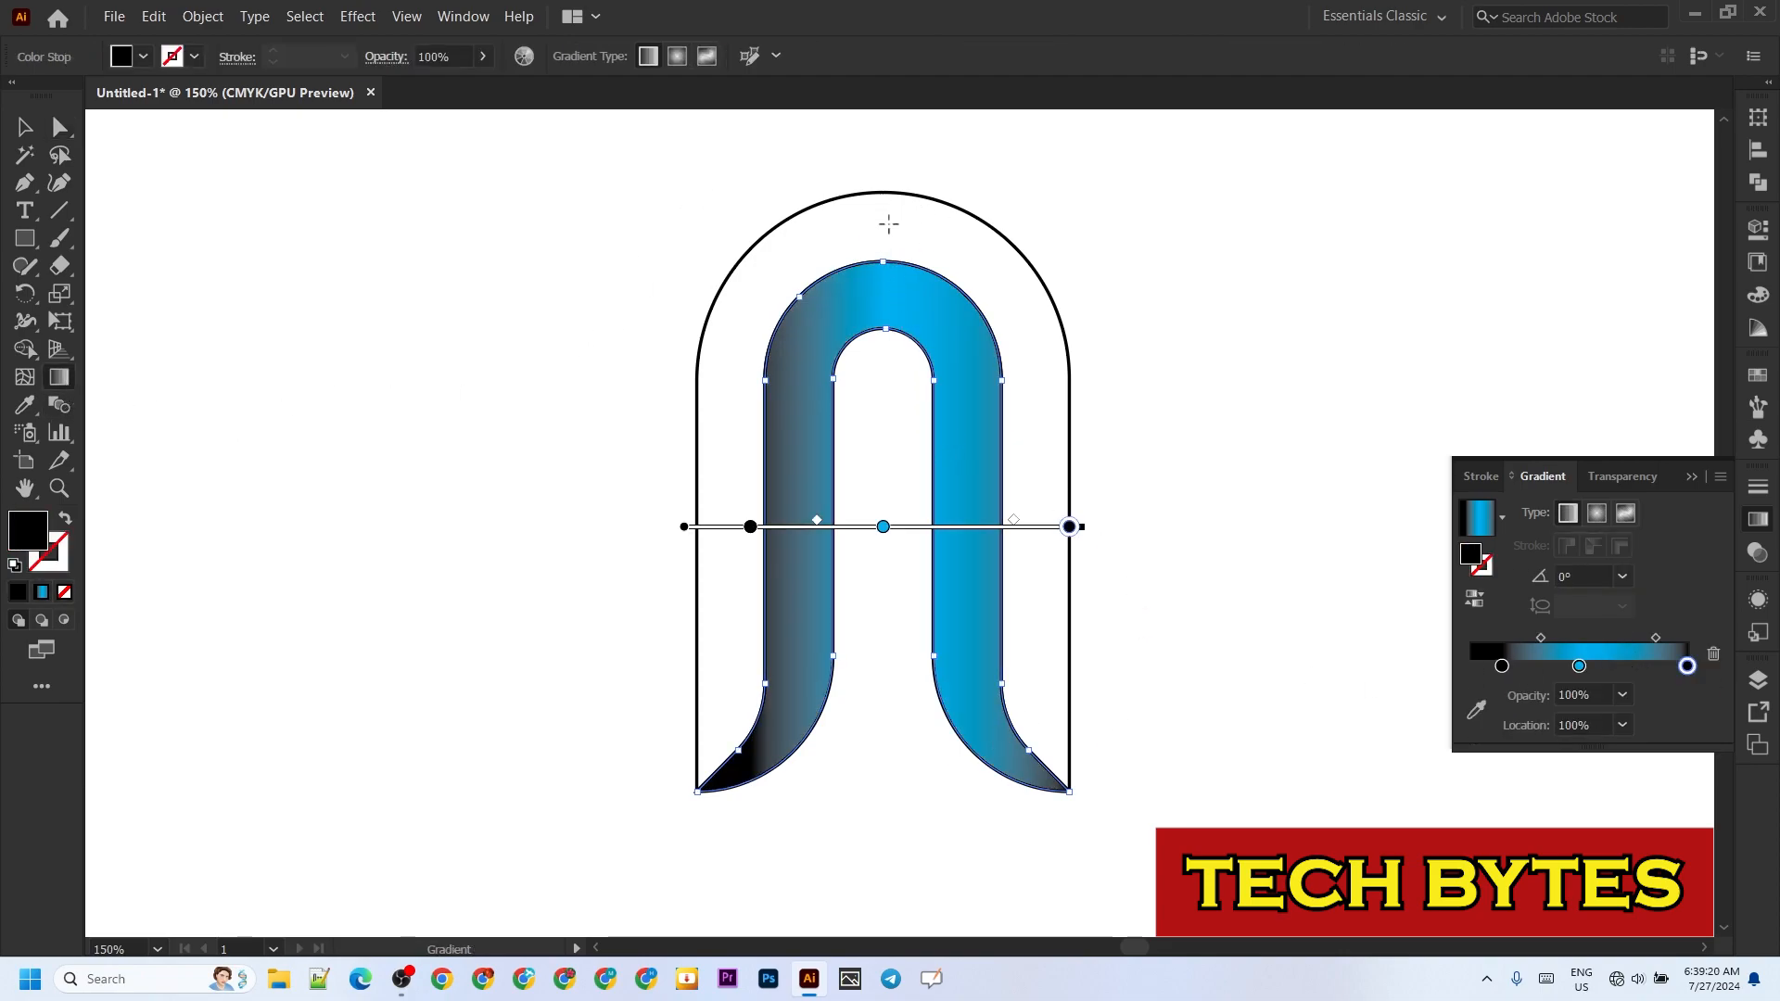
mouse_move(889, 213)
mouse_down()
mouse_move(854, 568)
mouse_move(866, 862)
mouse_move(882, 815)
mouse_up()
drag(909, 312, 909, 285)
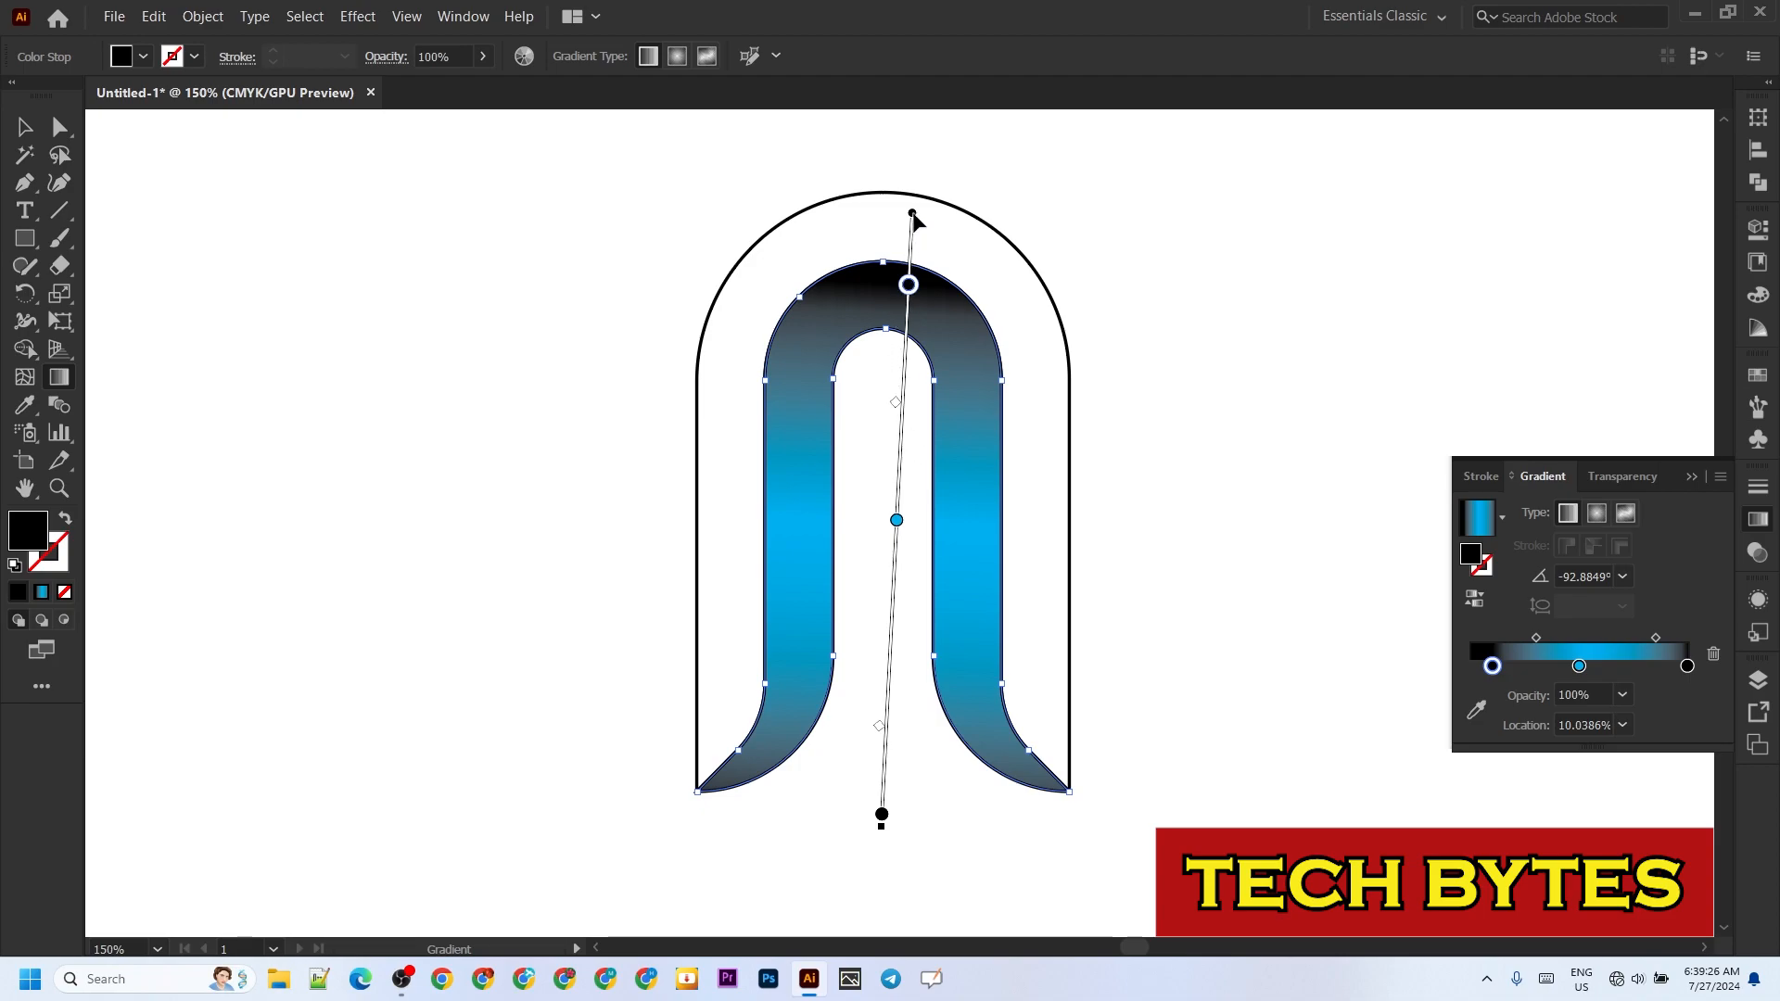
mouse_move(913, 220)
mouse_down()
mouse_move(897, 216)
mouse_move(913, 216)
mouse_up()
click(31, 129)
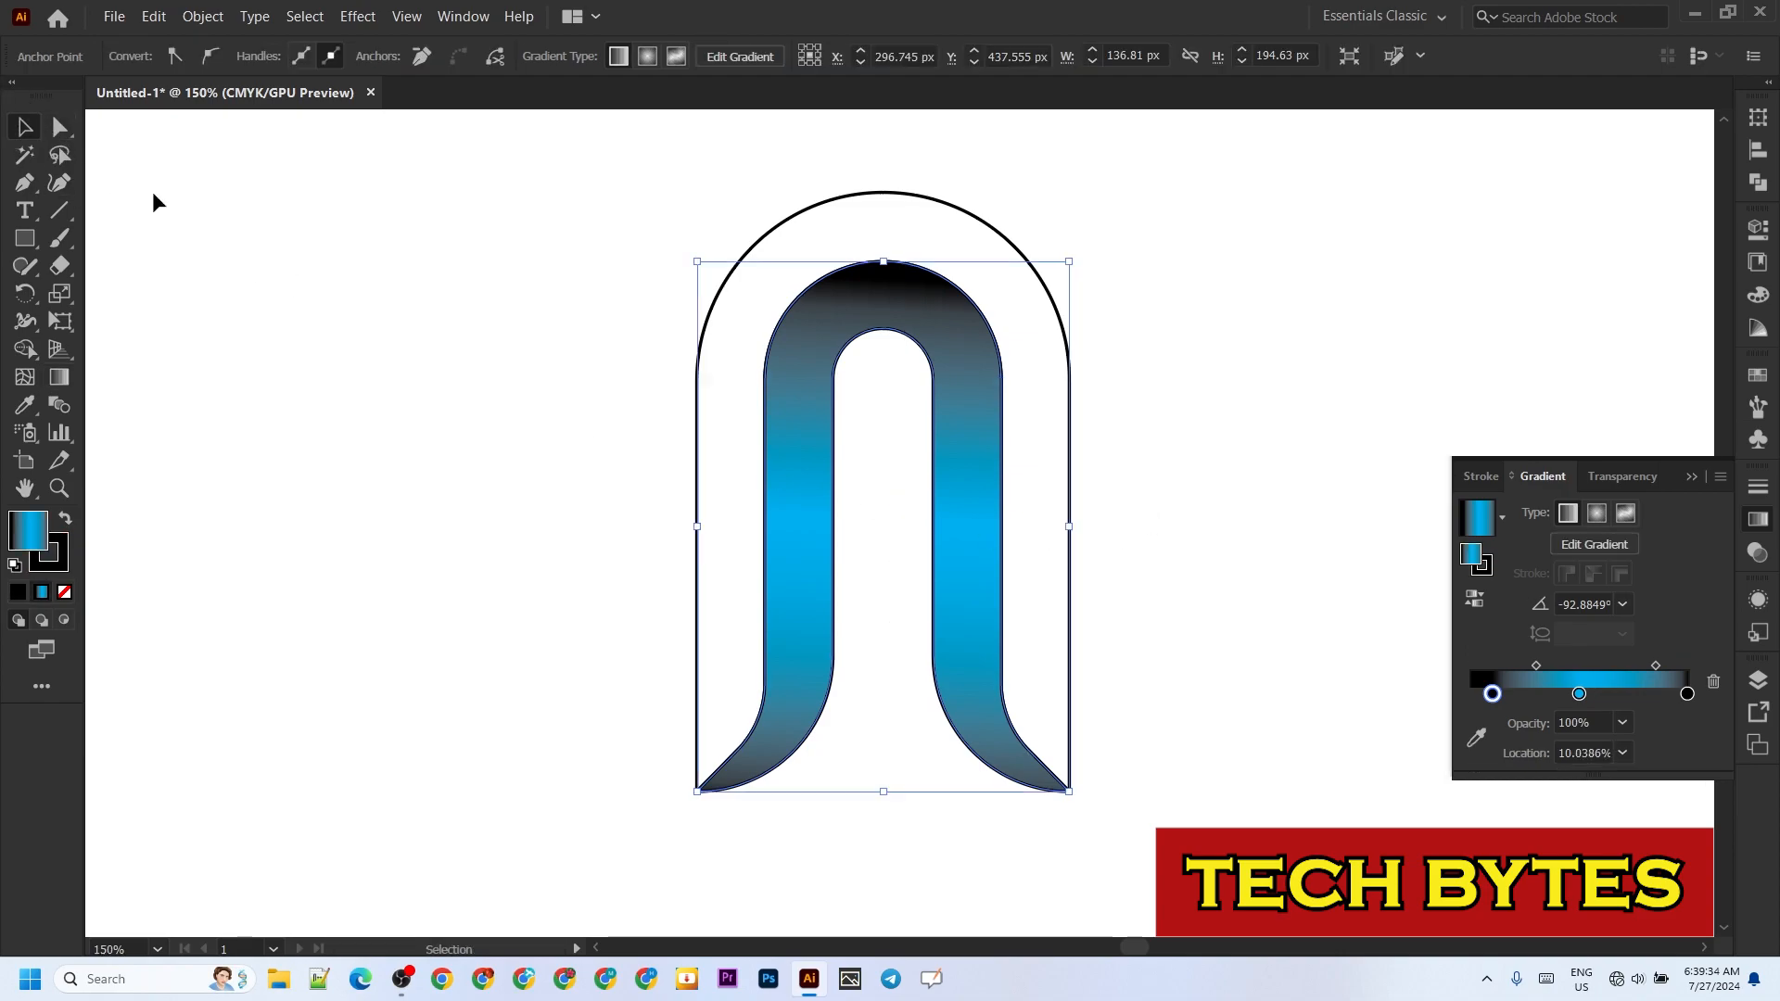
Step: Fill the outer arch band with the same linear gradient and move its first black stop to about 2%
click(1043, 509)
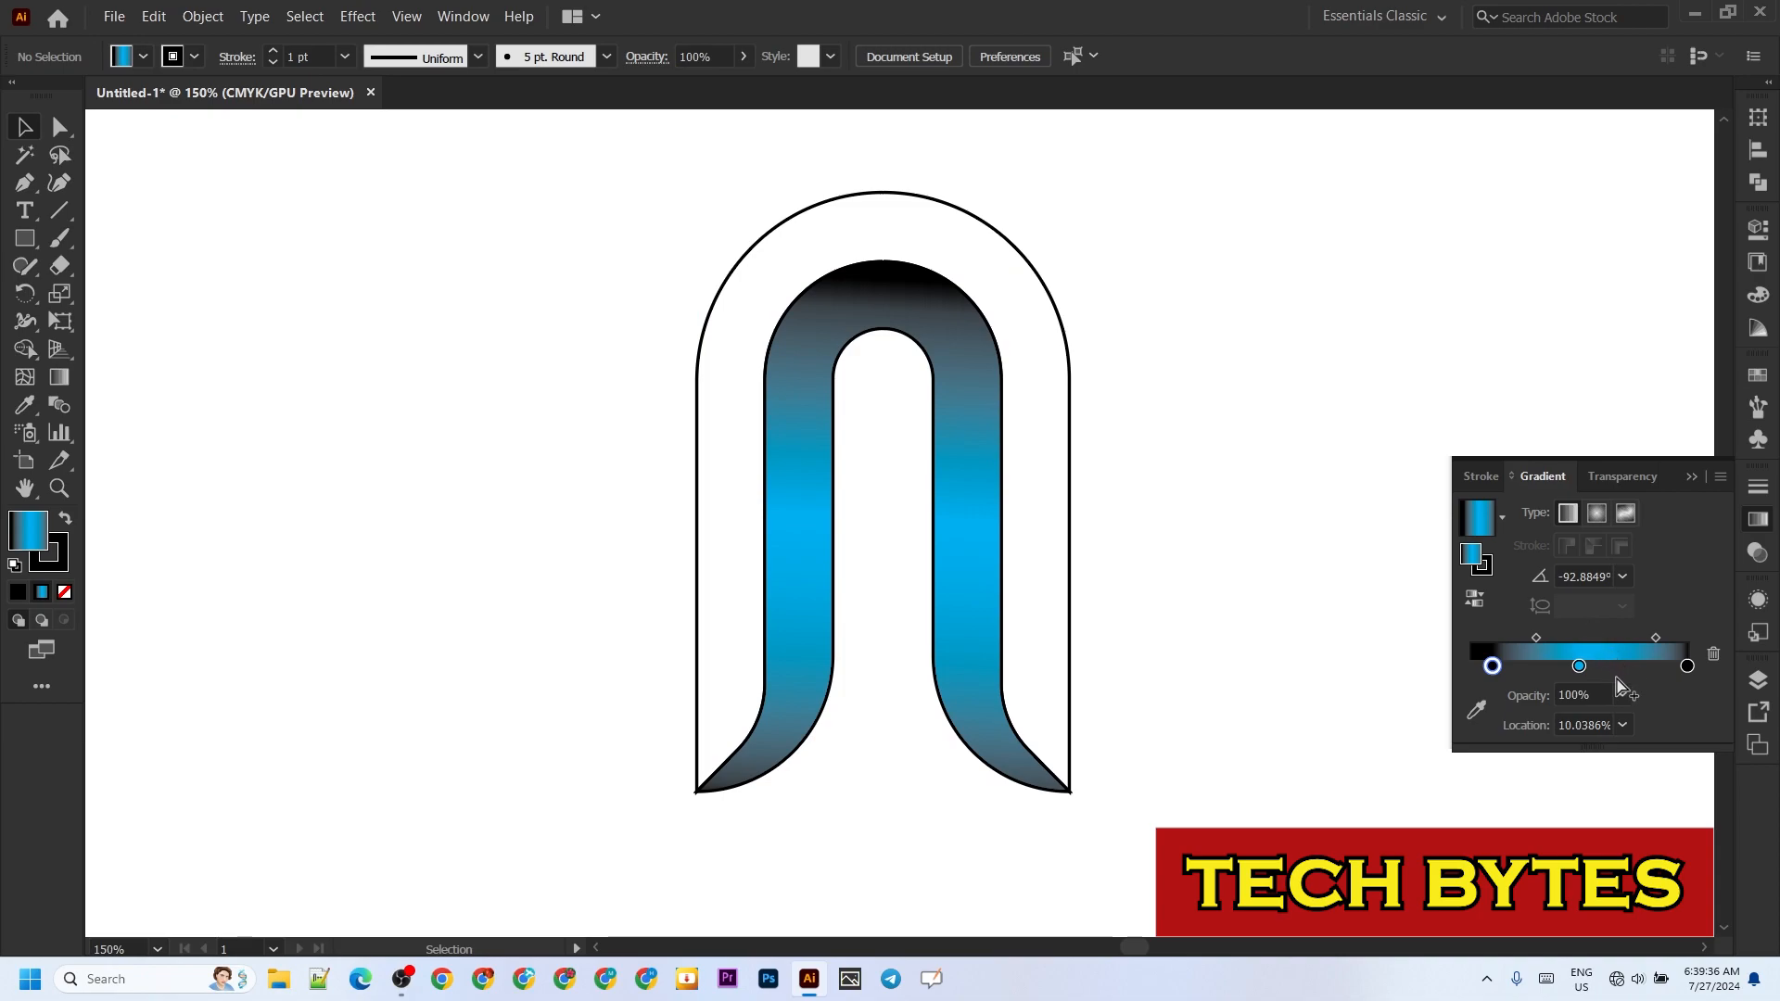
click(1072, 369)
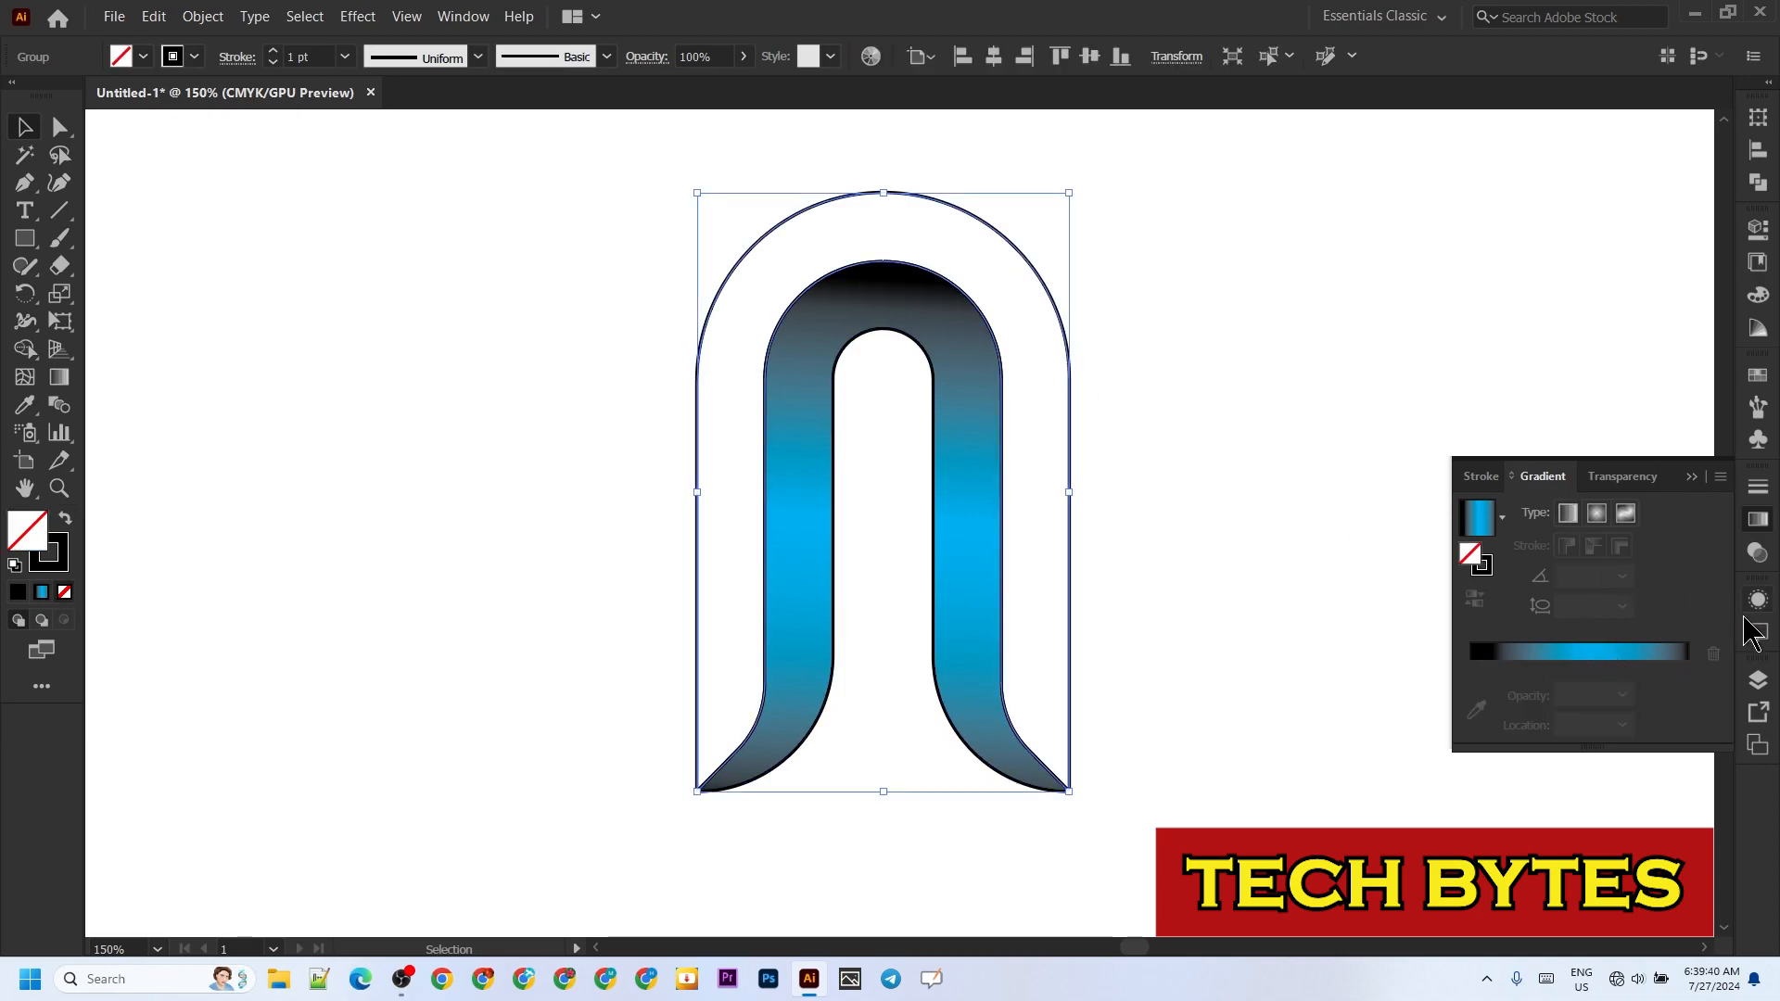
click(1609, 653)
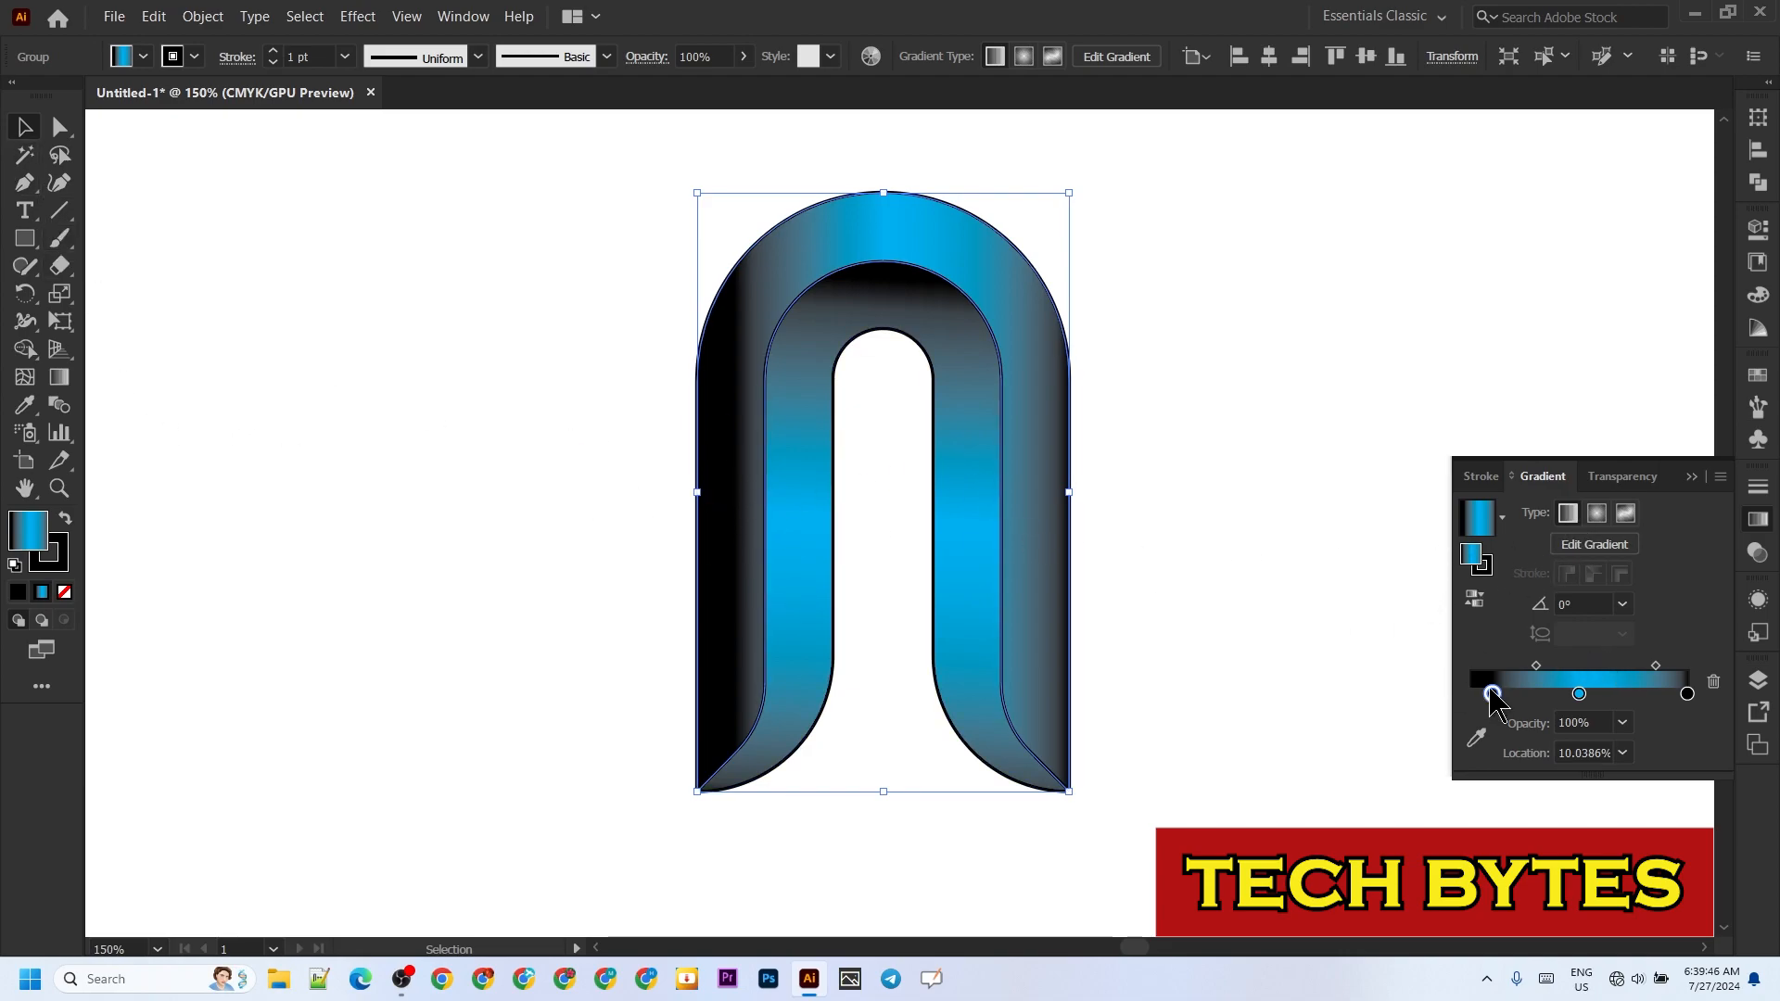
drag(1492, 693, 1475, 693)
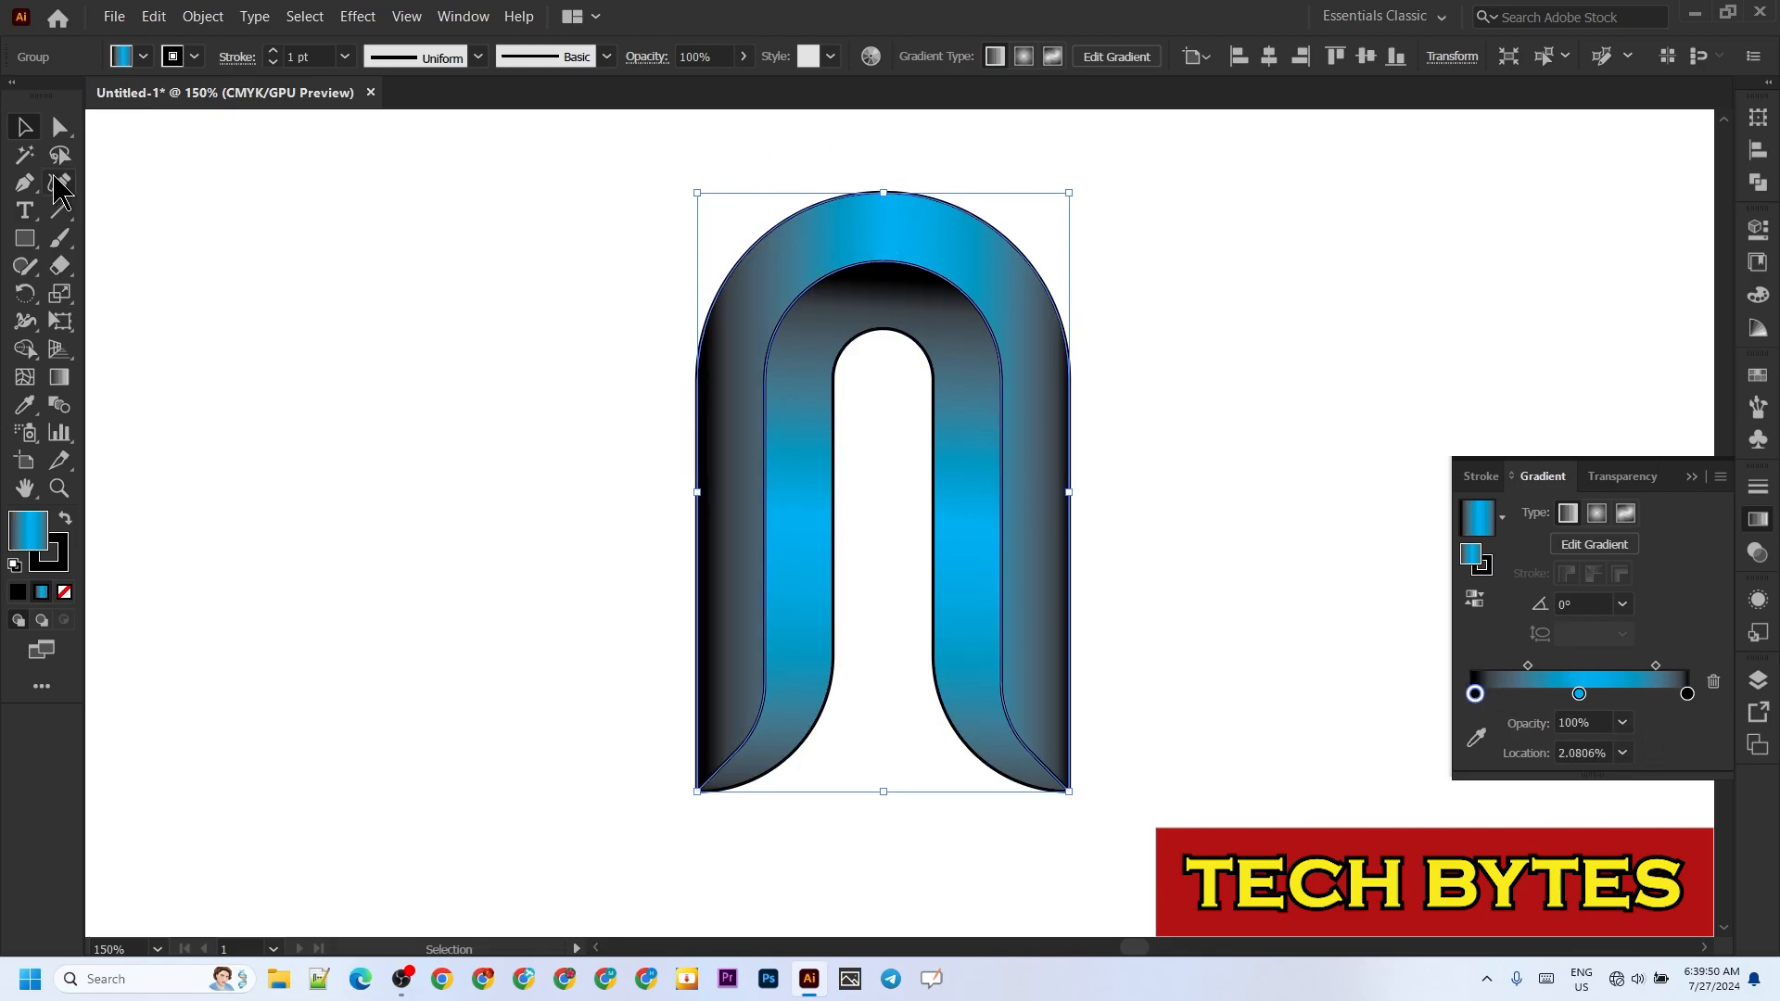
Step: Redirect the outer band's gradient to run from above the arch to below its legs at about -90°
click(59, 376)
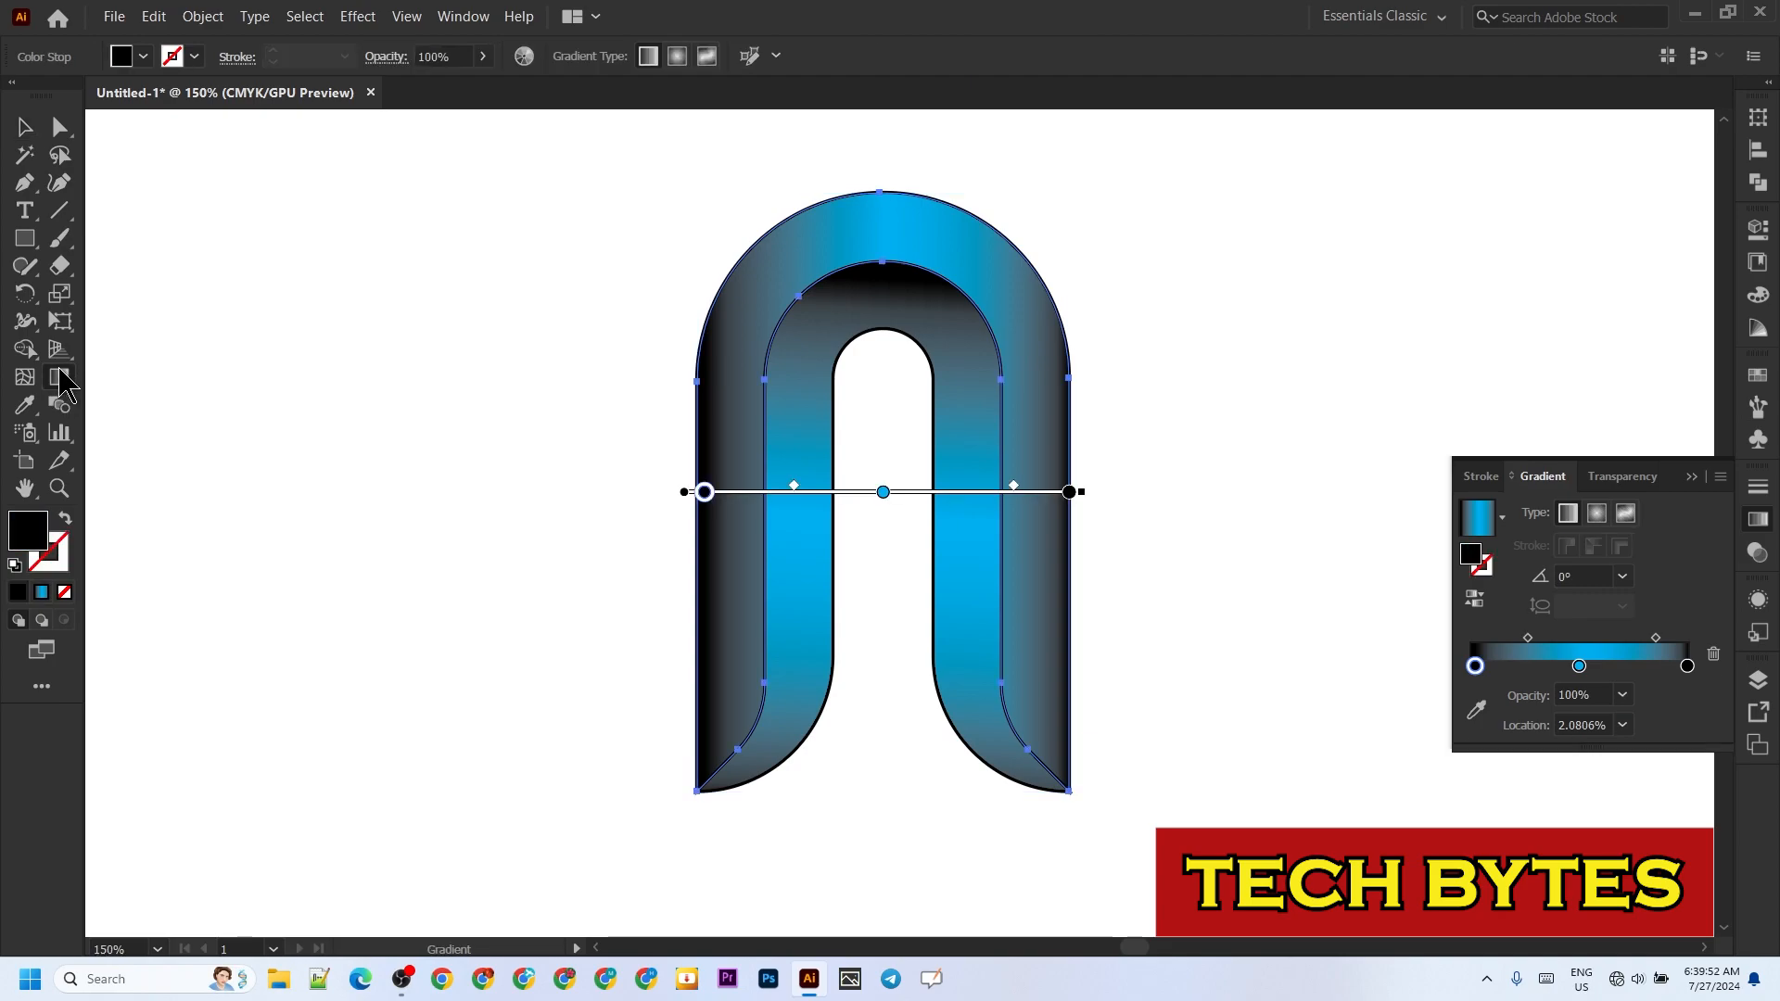
mouse_move(888, 154)
mouse_down()
mouse_move(867, 782)
mouse_move(884, 888)
mouse_up()
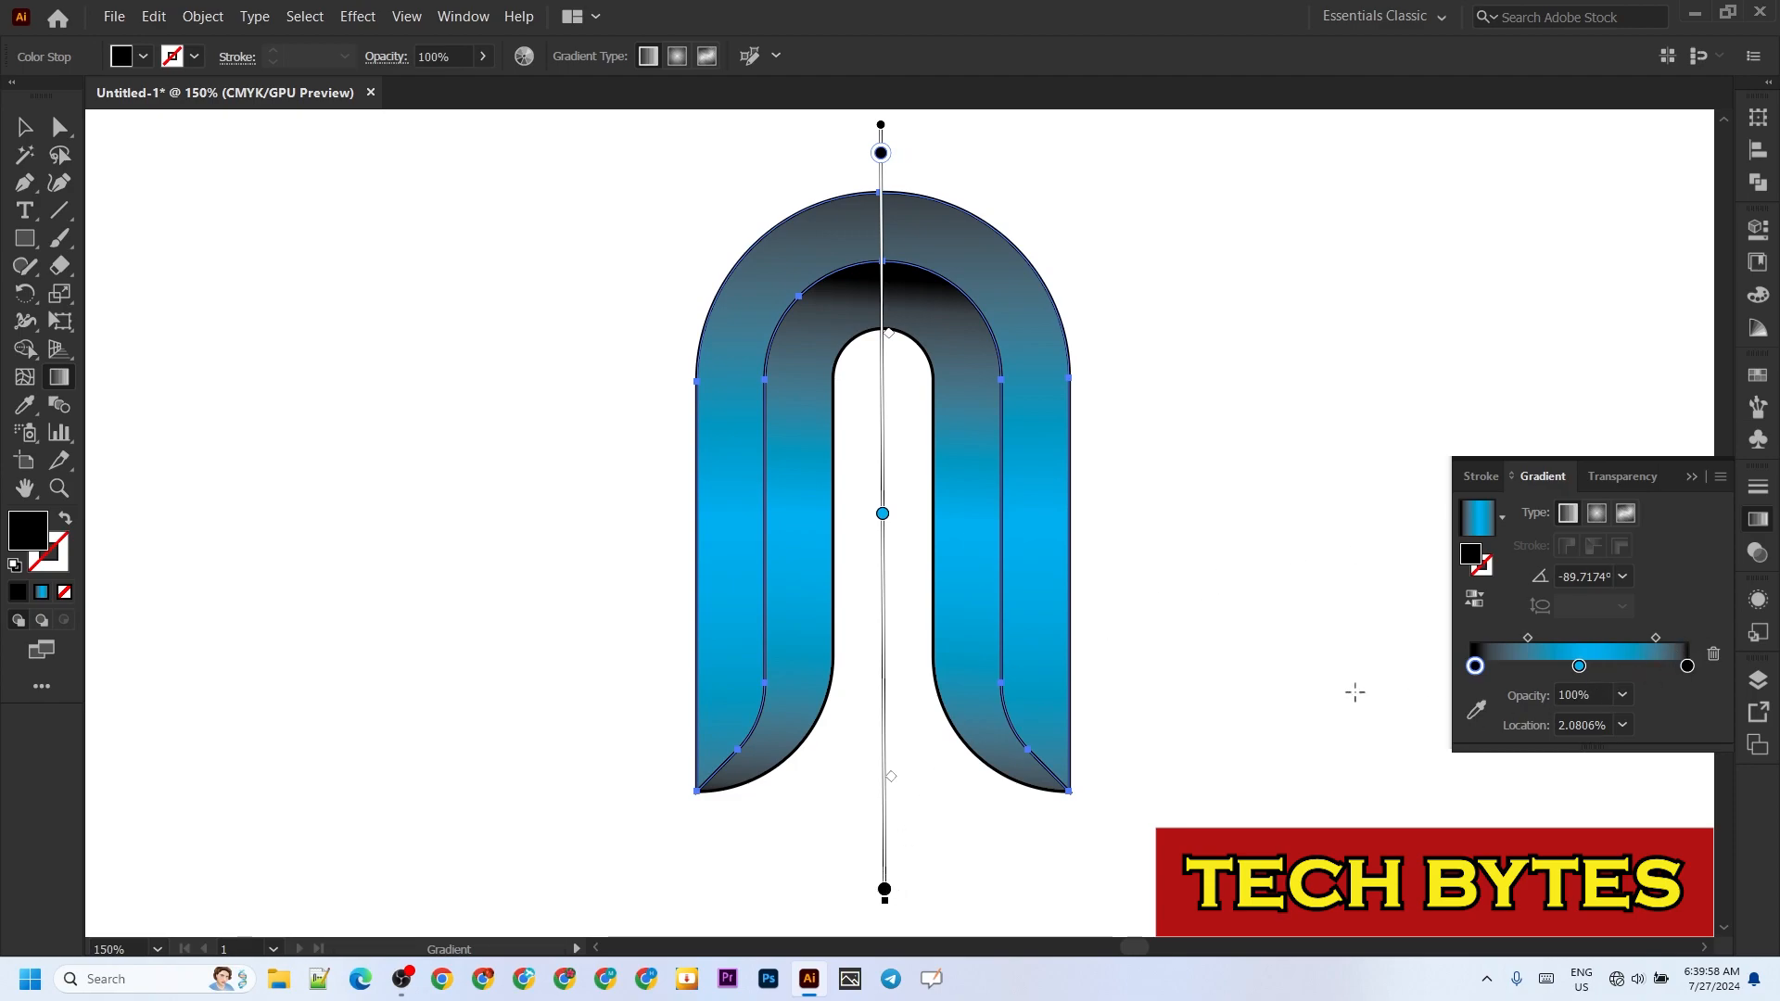
click(1692, 476)
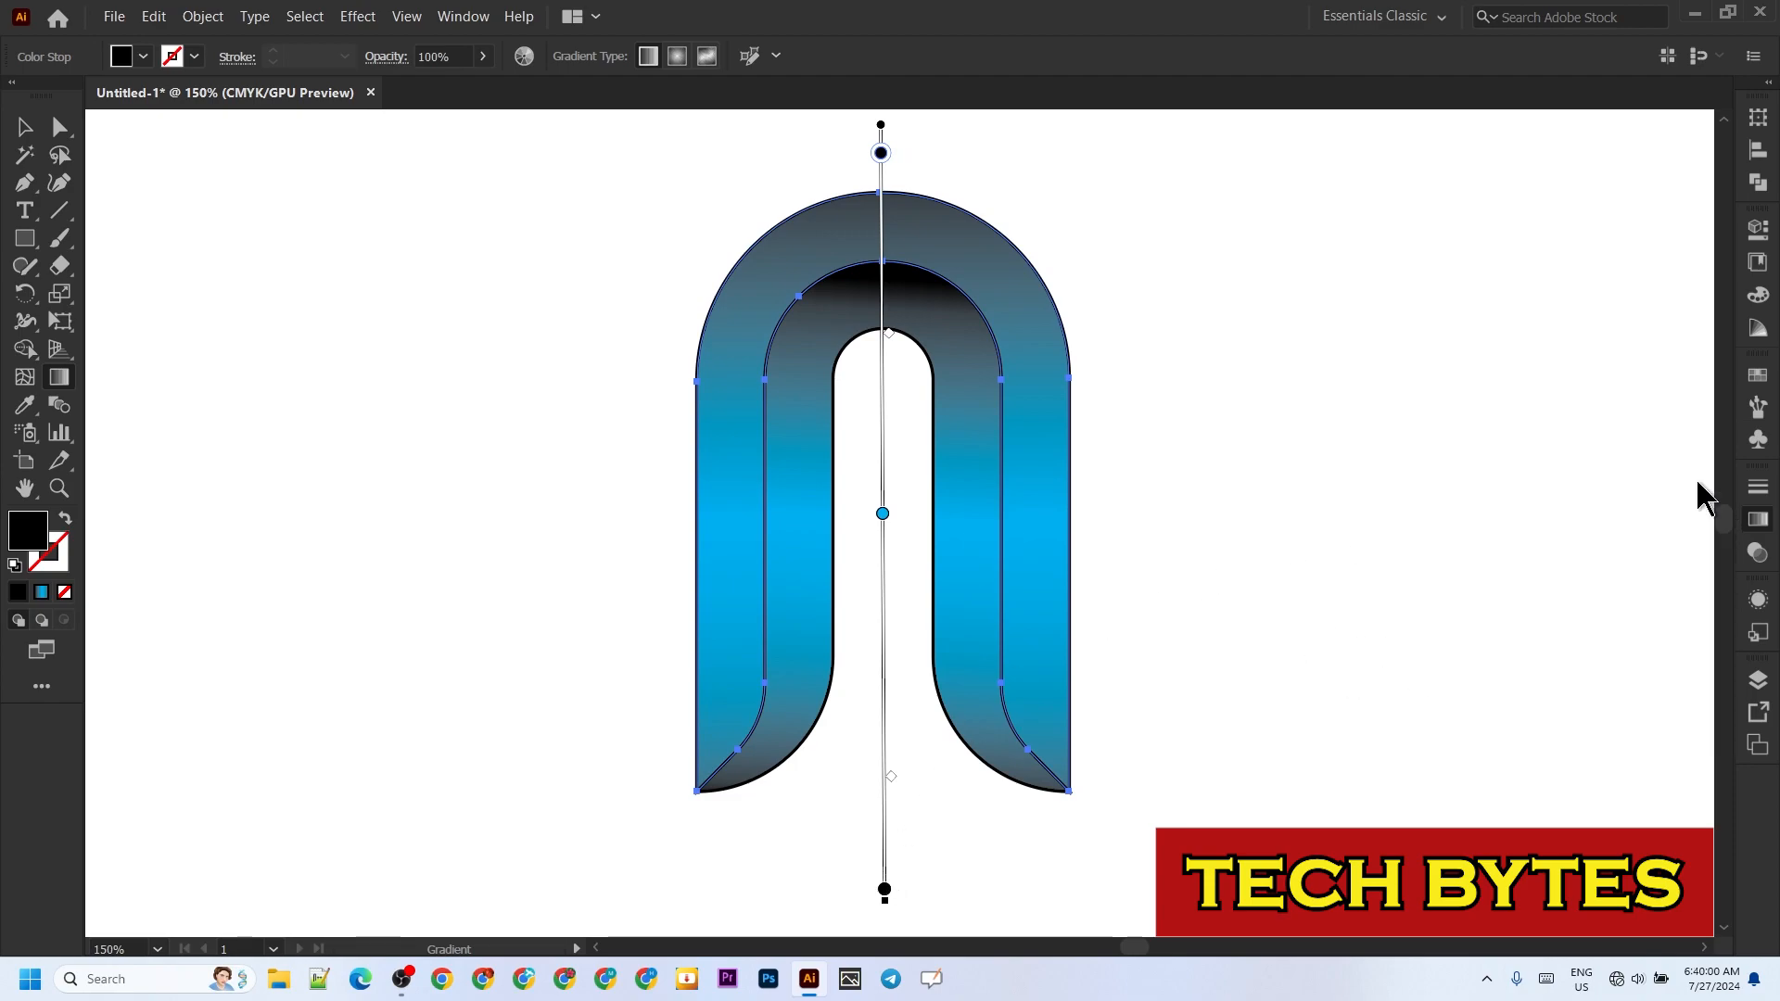
click(25, 127)
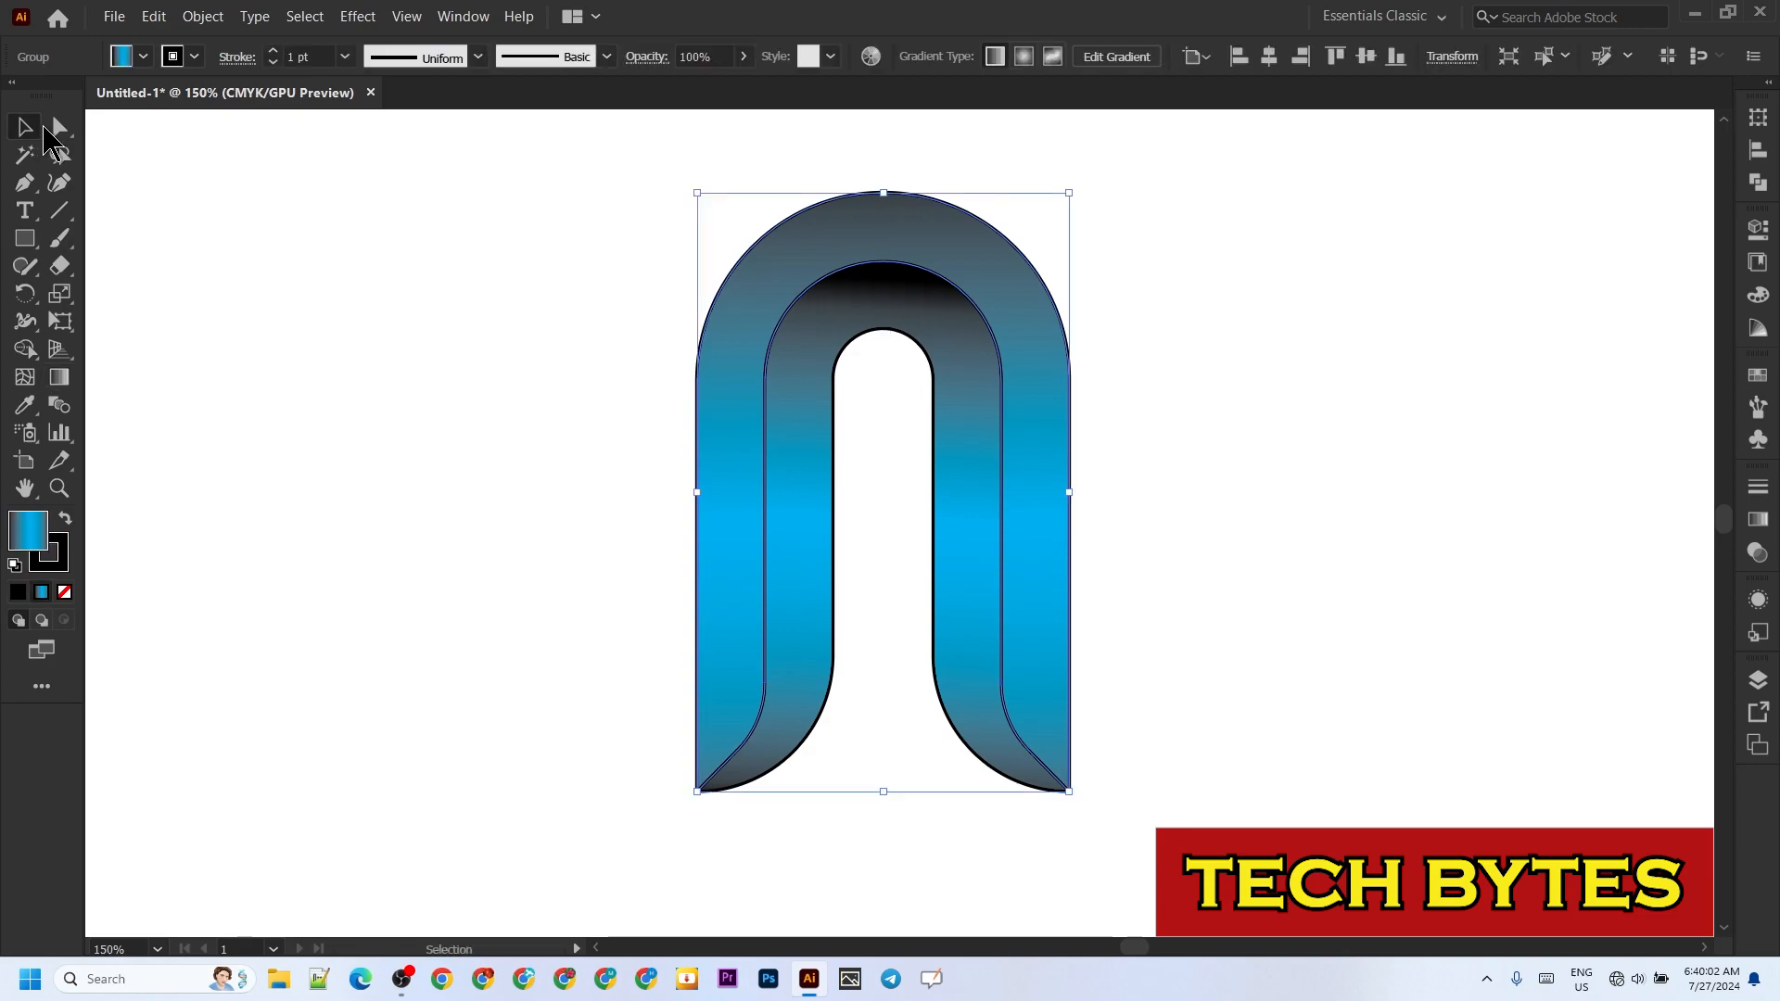
click(1222, 303)
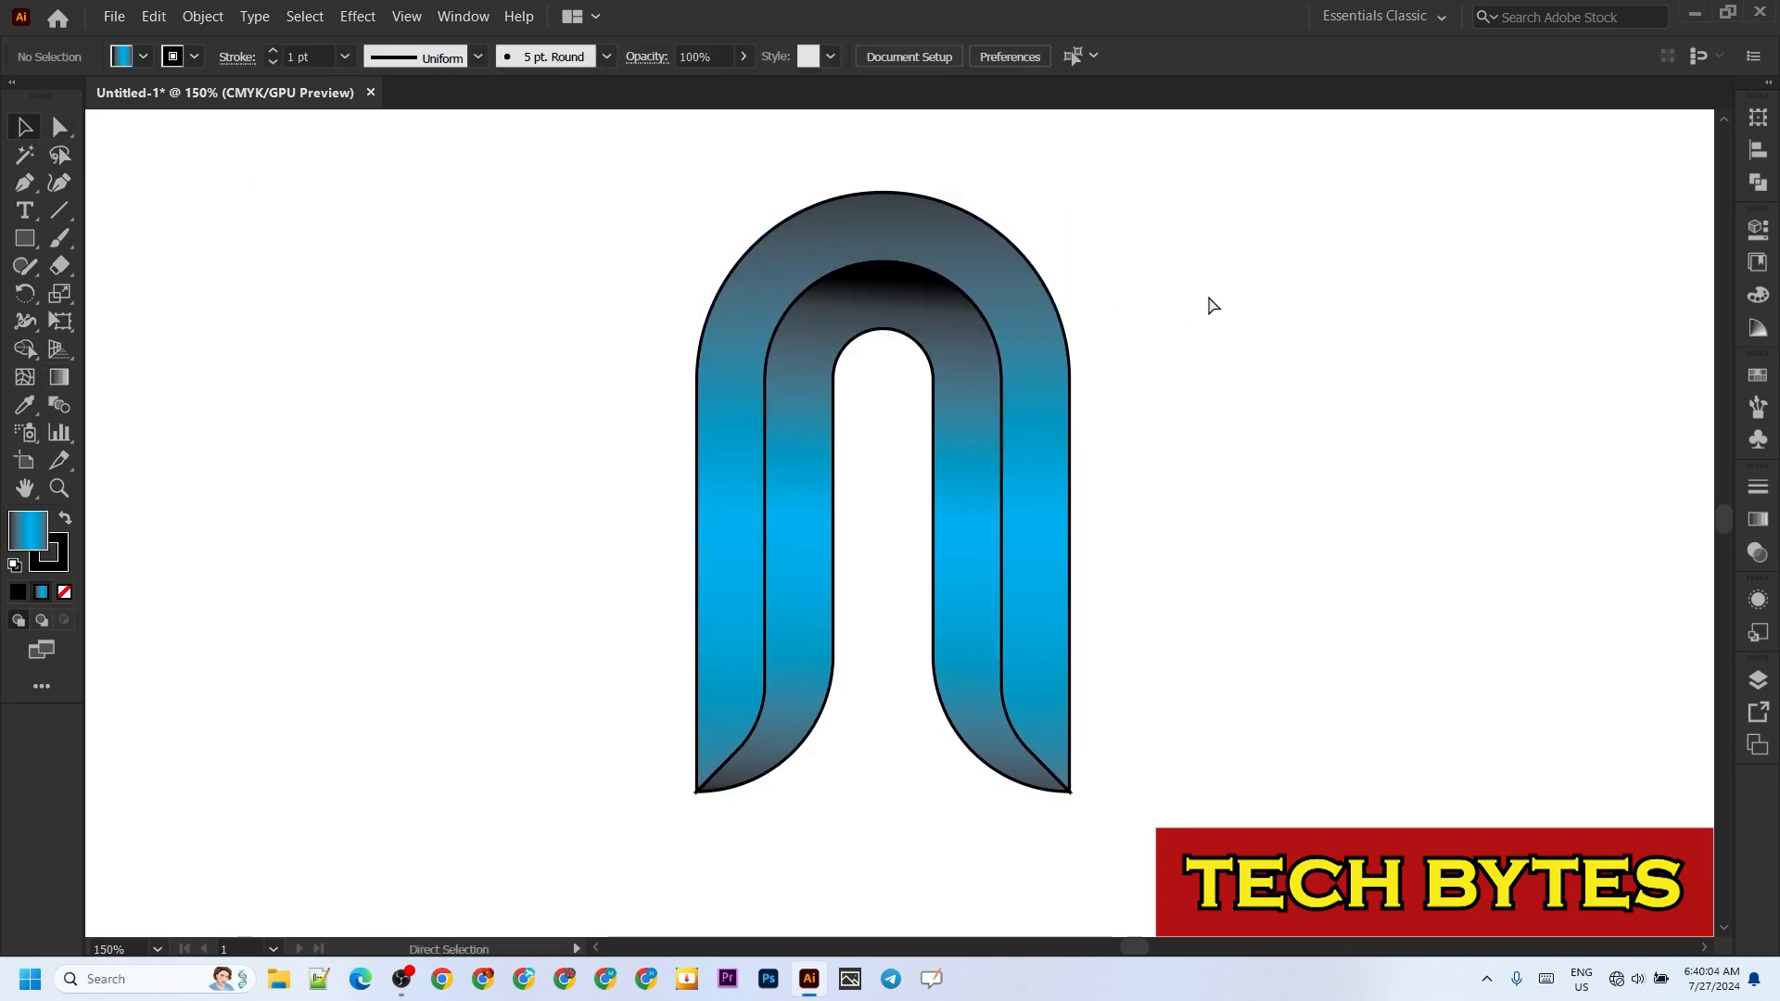
Step: Rotate the entire arch artwork by 45°
key(ctrl+a)
right_click(828, 281)
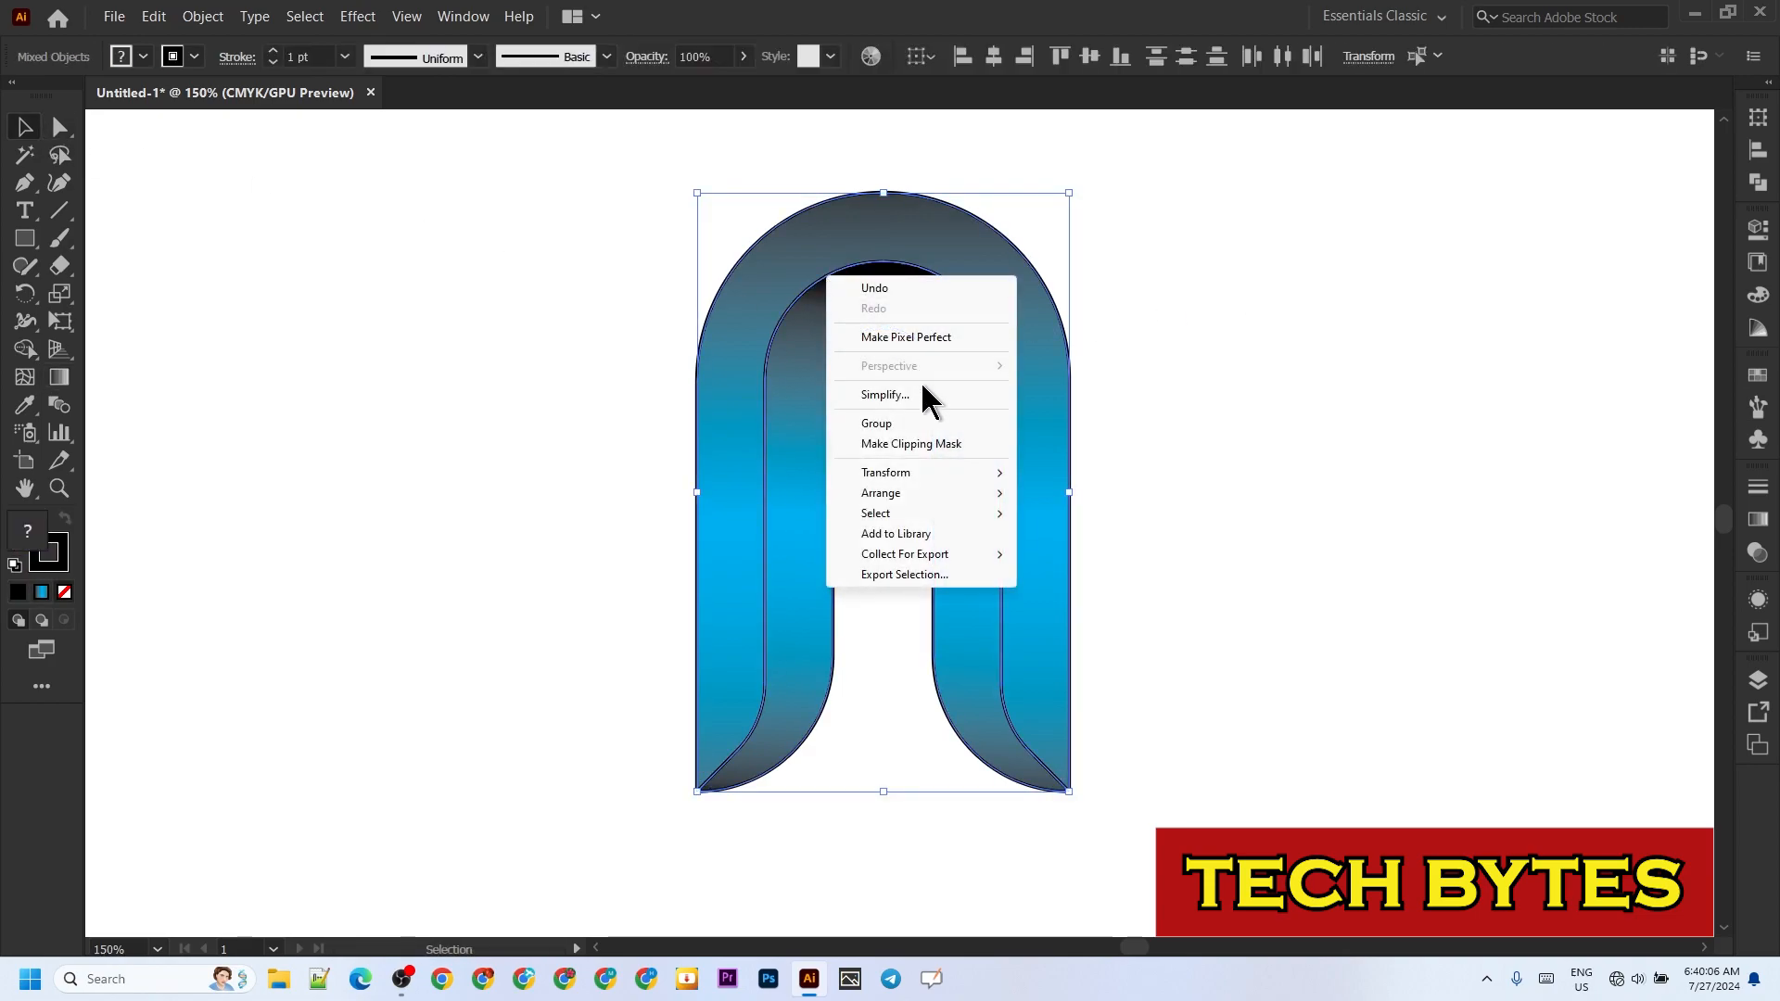
mouse_move(932, 496)
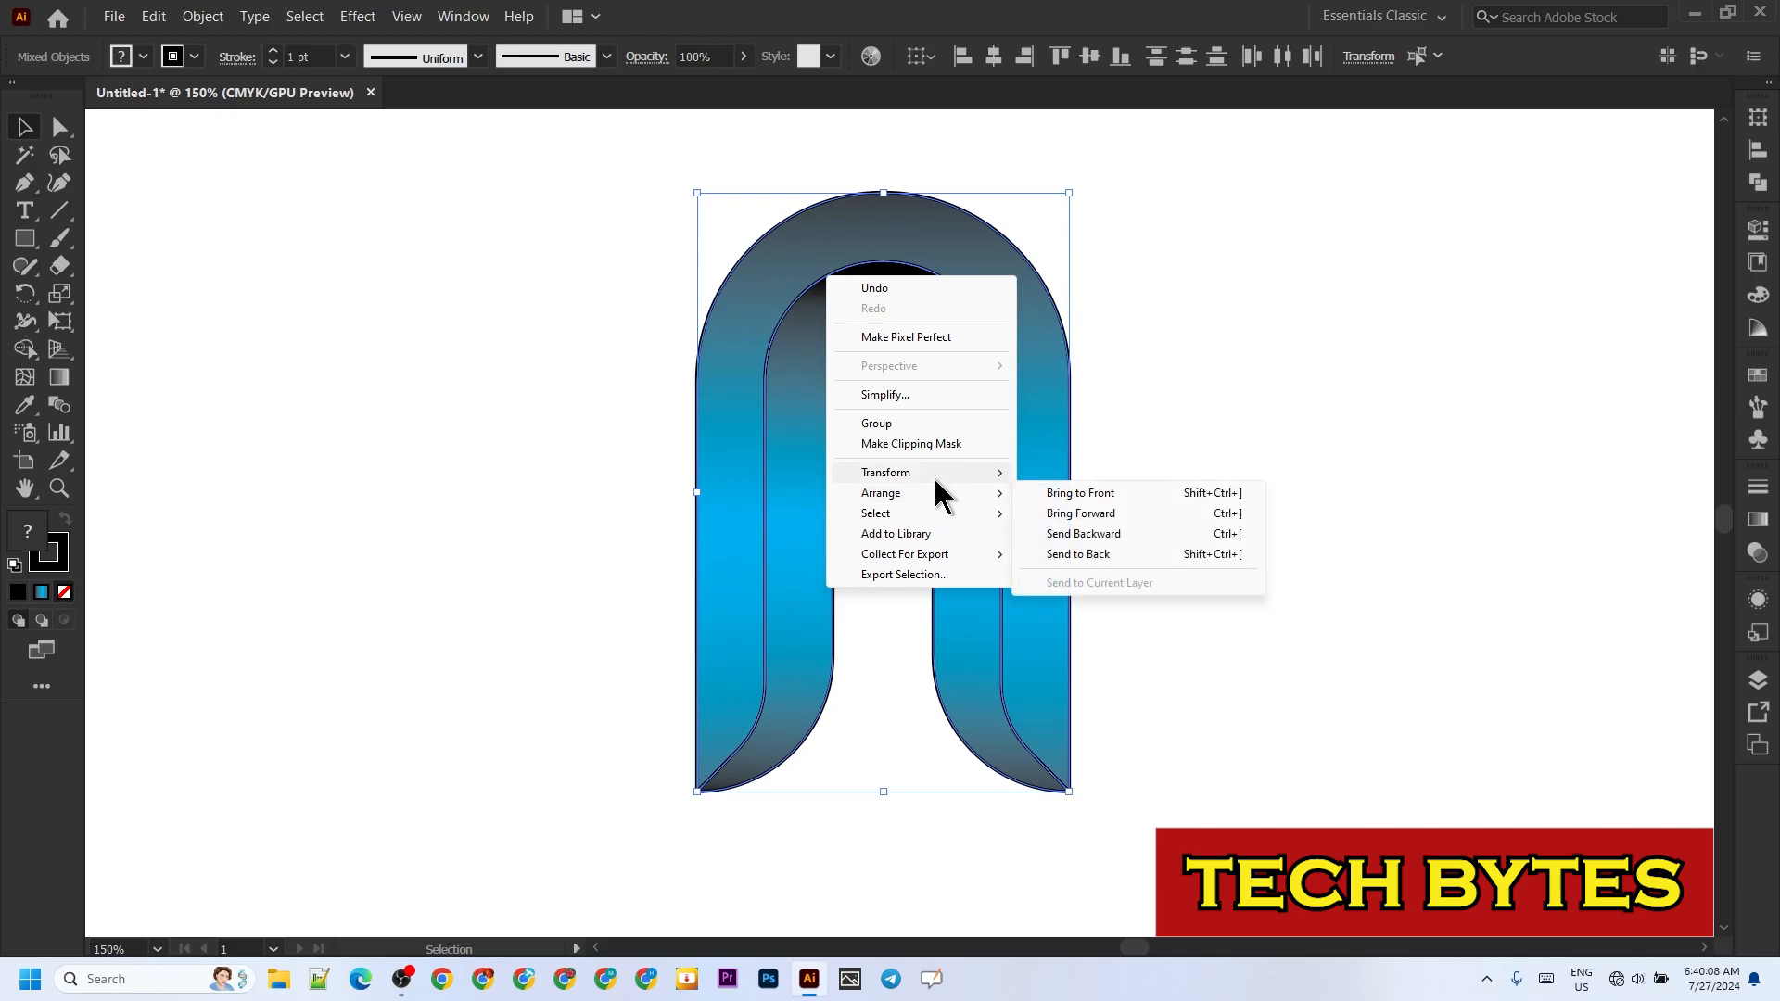
click(1100, 521)
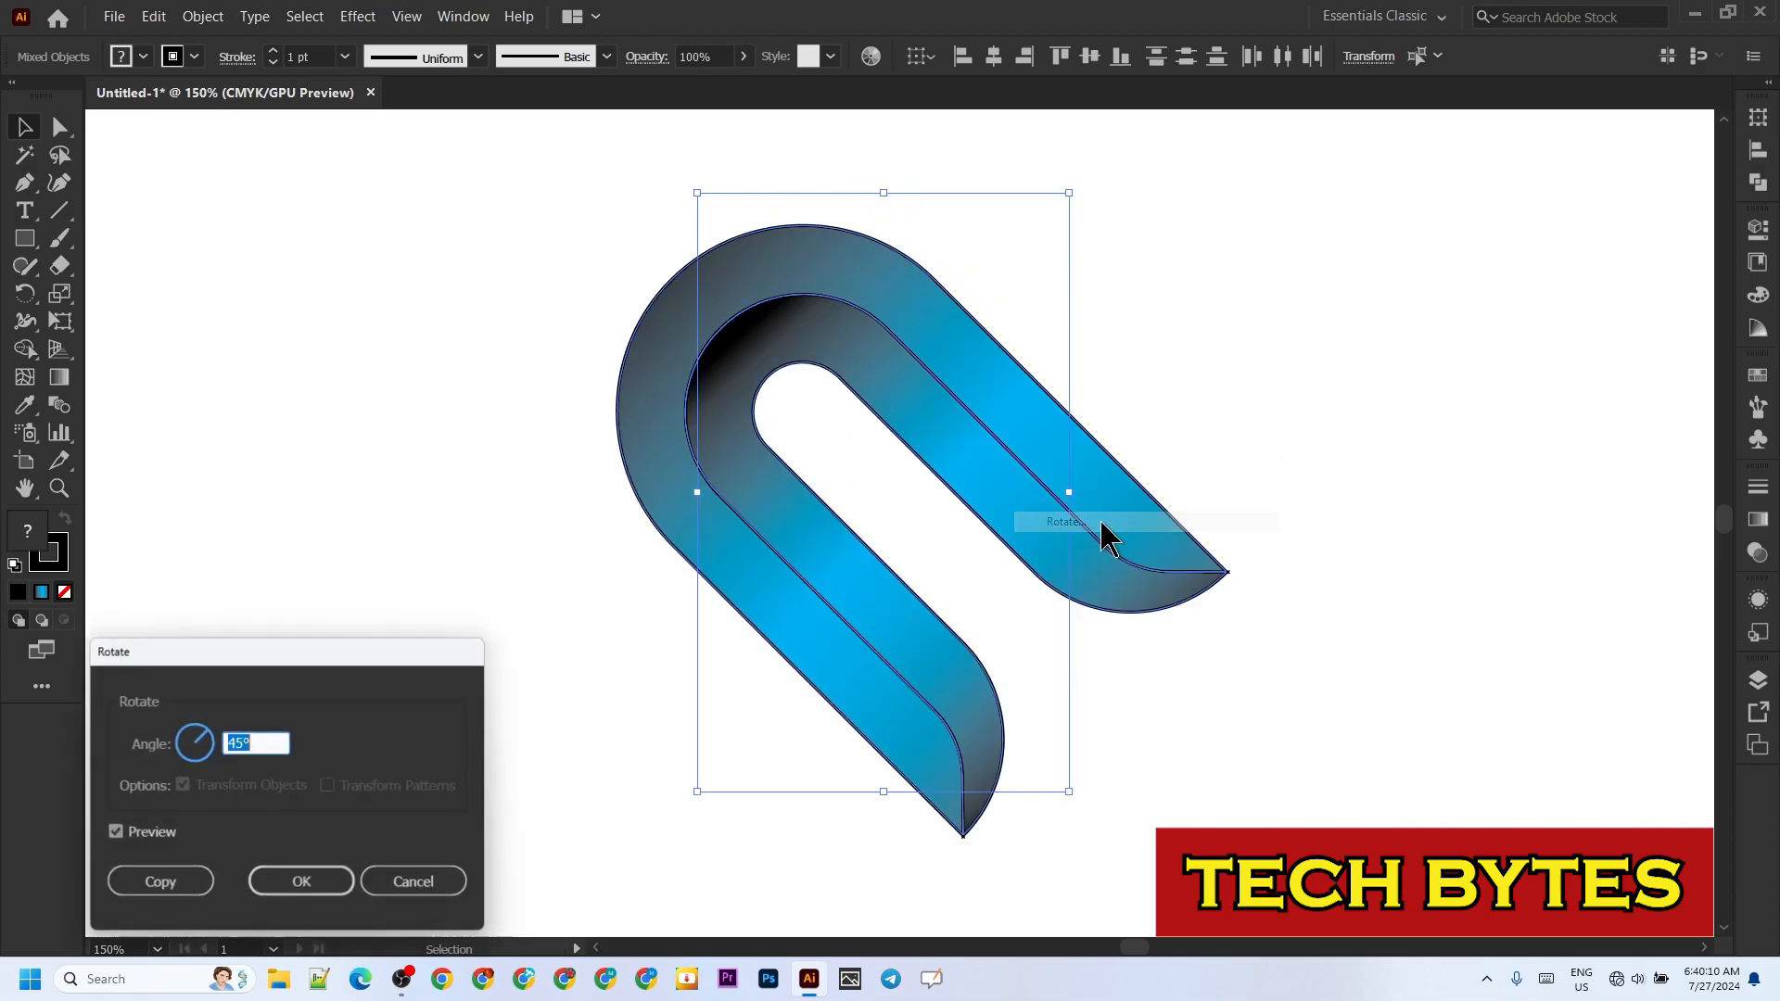
click(308, 880)
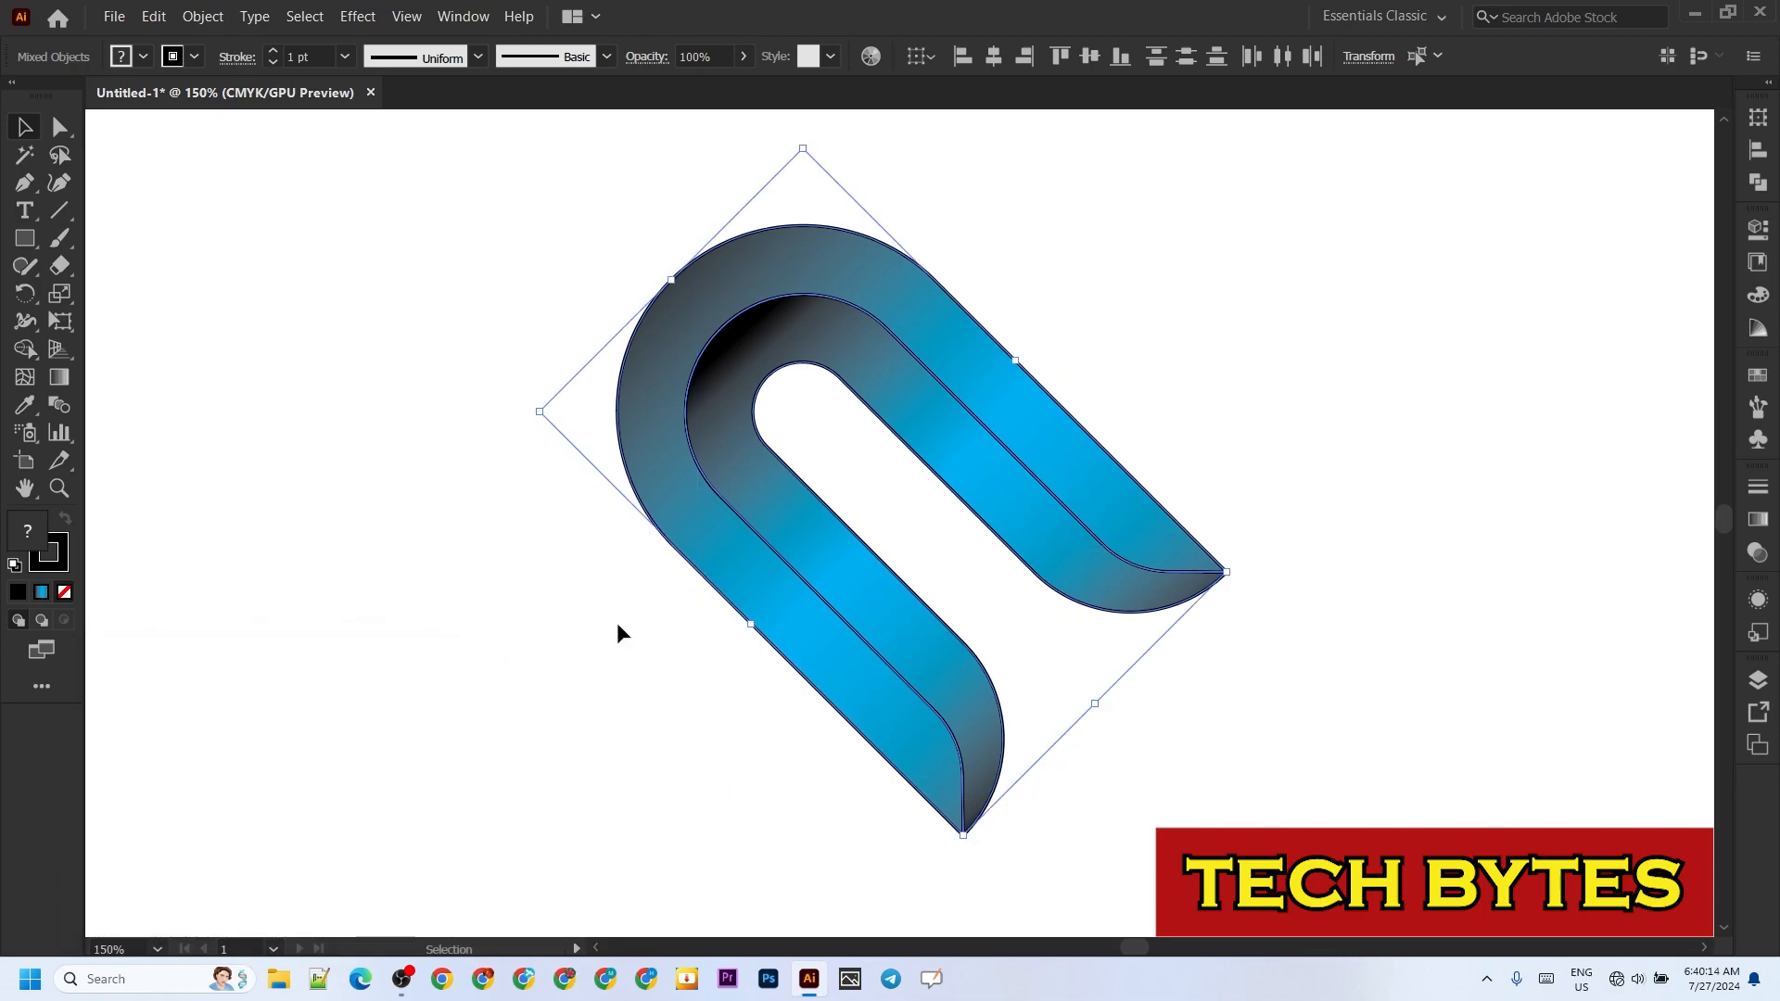
Step: Reflect a copy of the rotated arch horizontally so the two arches overlap in a heart shape
right_click(870, 316)
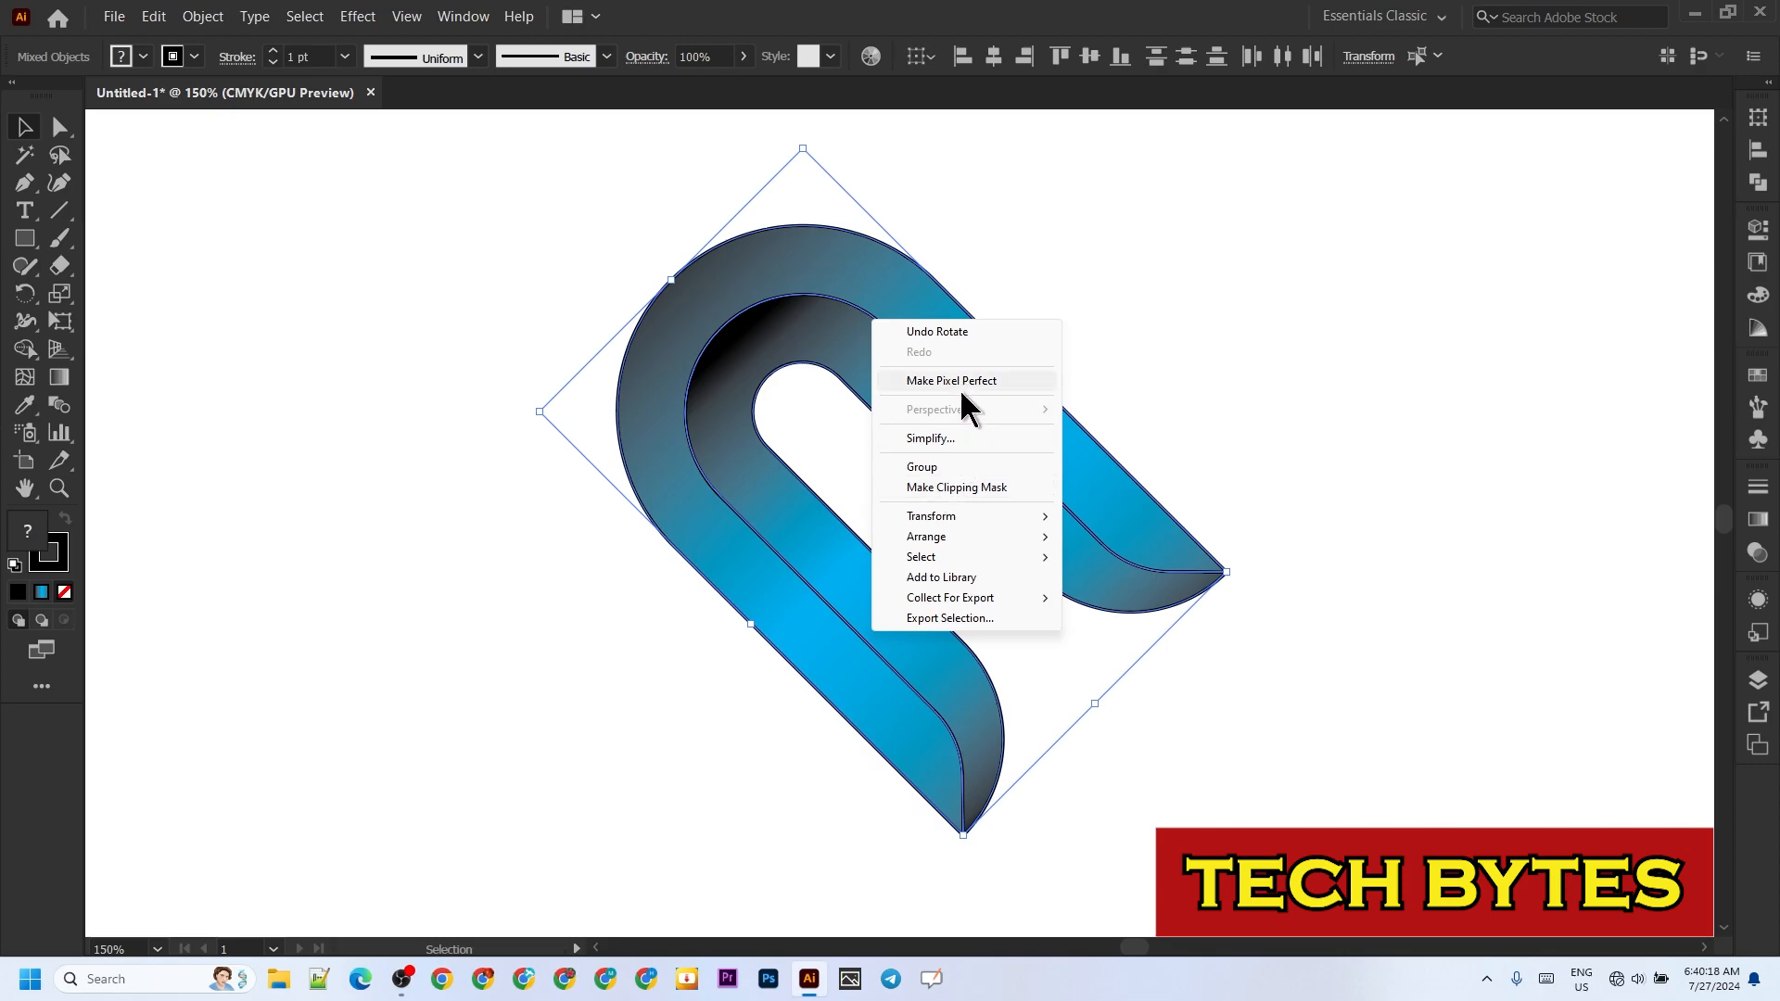
mouse_move(955, 517)
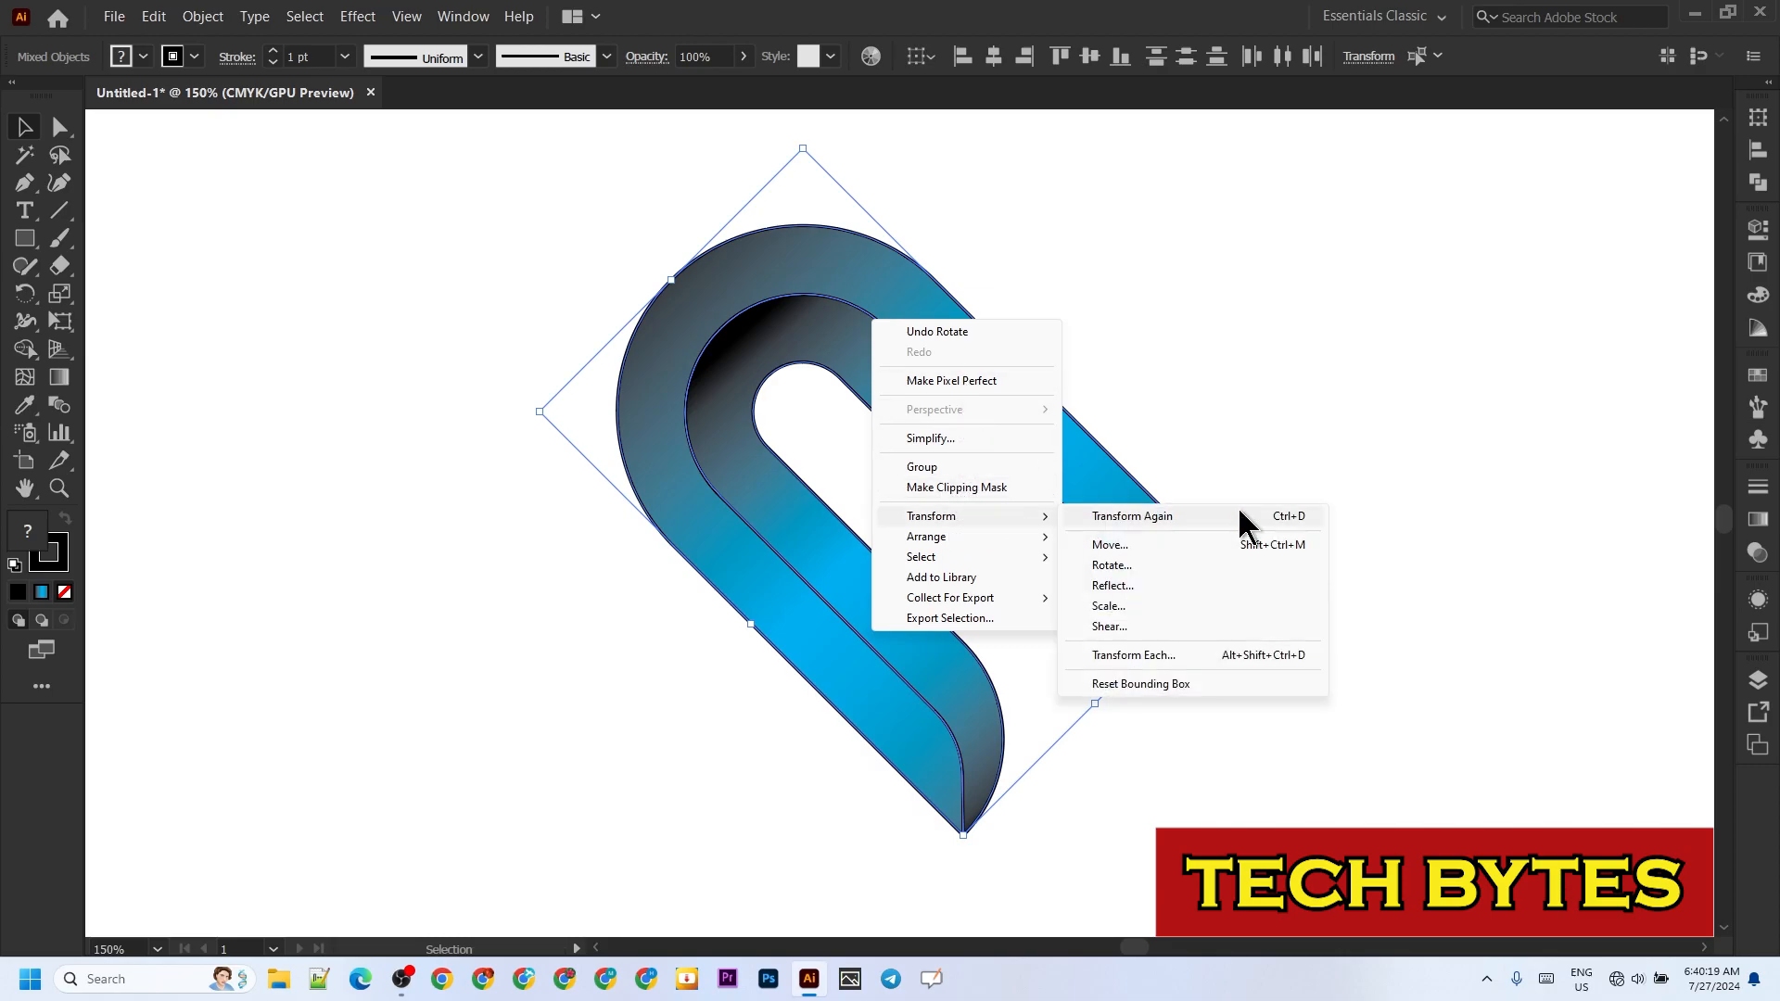
click(1133, 588)
click(395, 884)
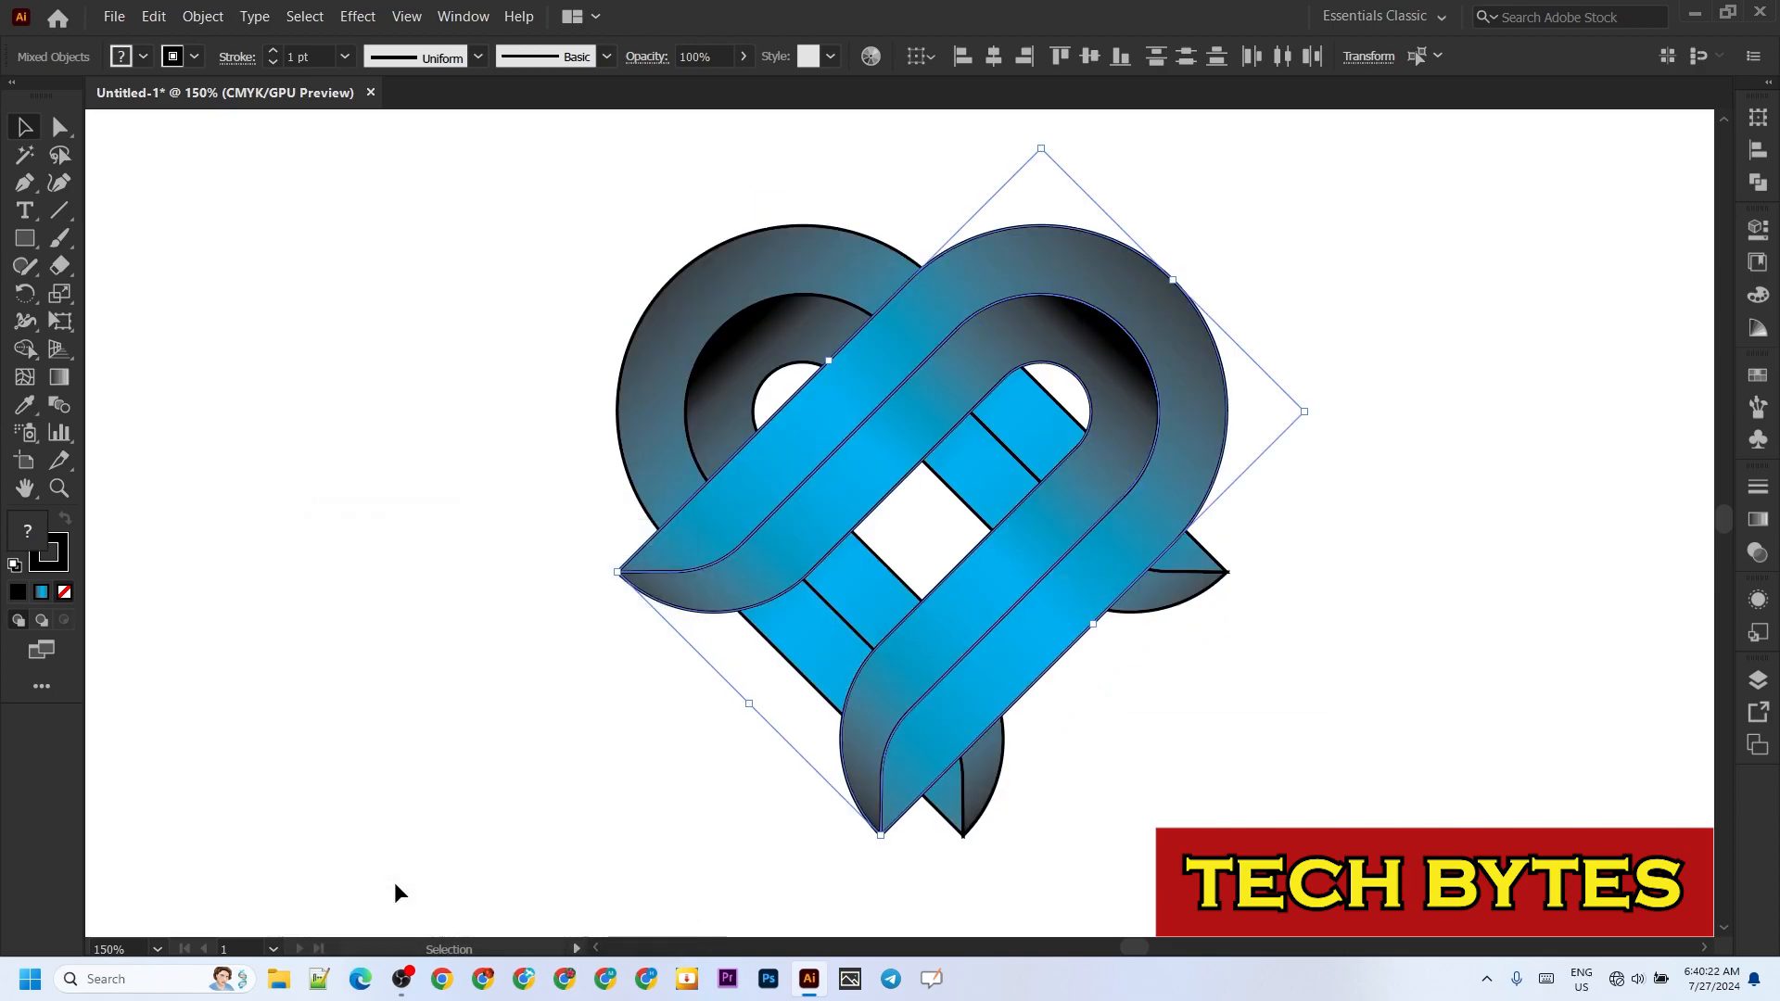
click(431, 826)
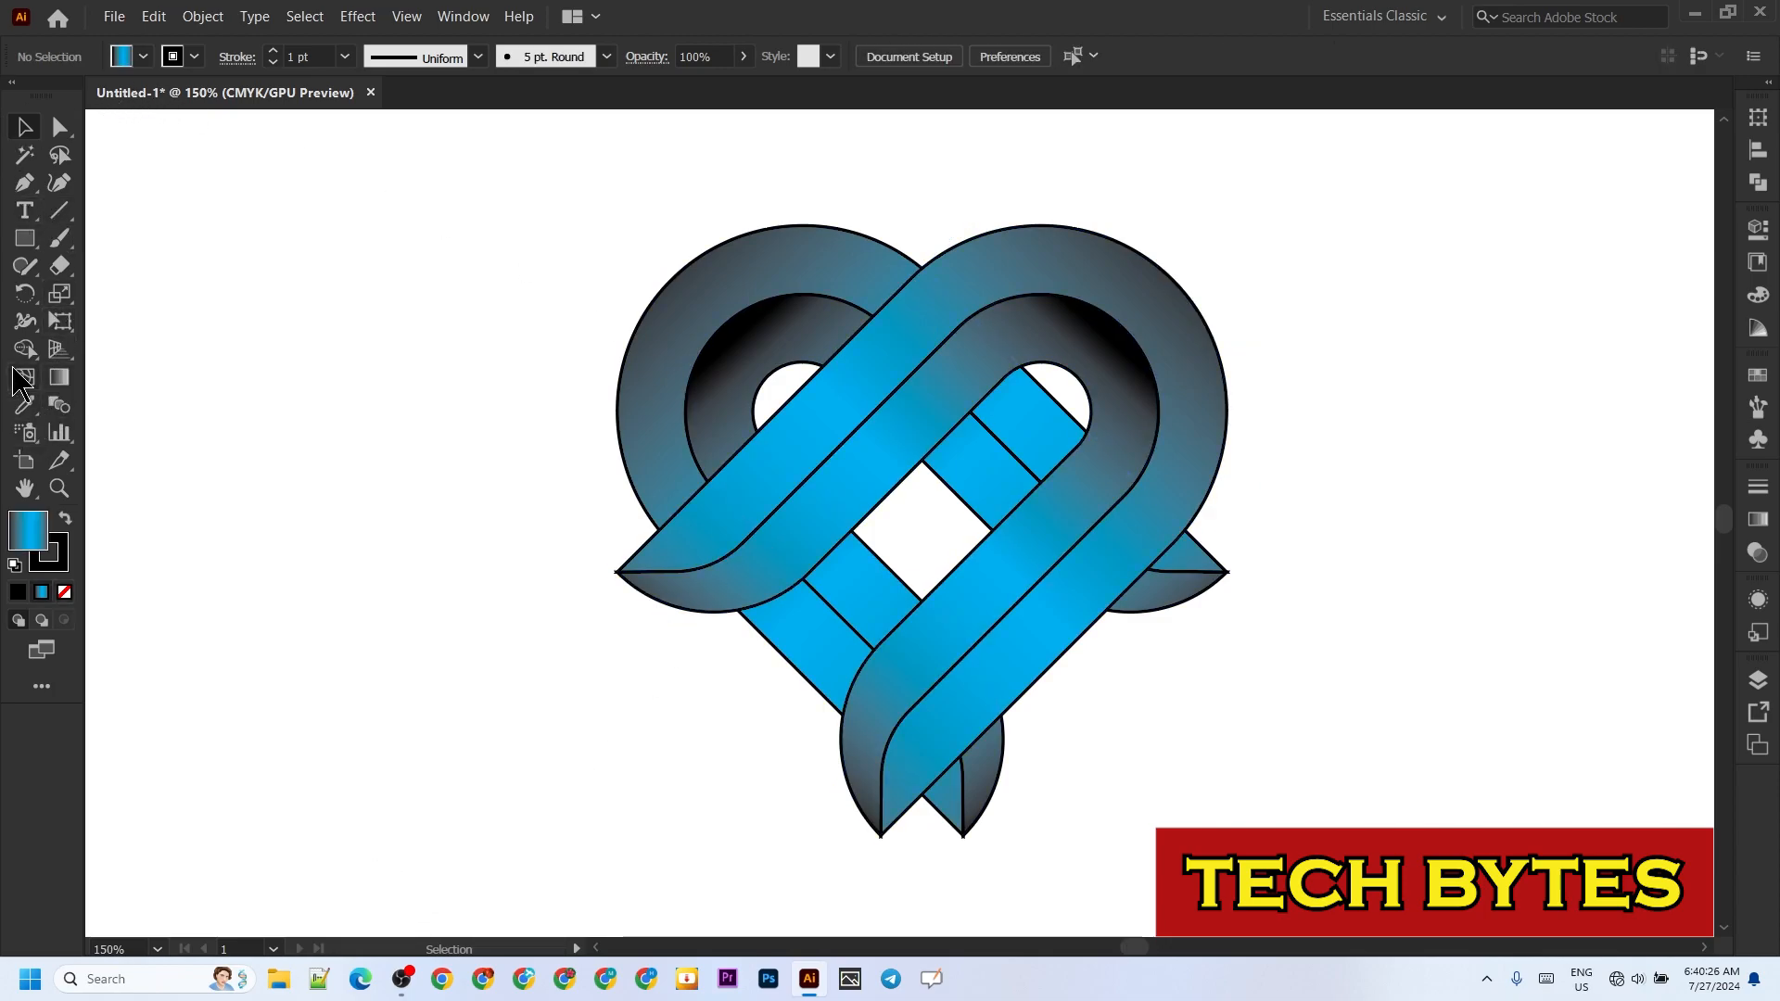
Step: Merge the mirrored arch's band pieces with Shape Builder across the heart's upper crossing and along its lower leg
key(ctrl+a)
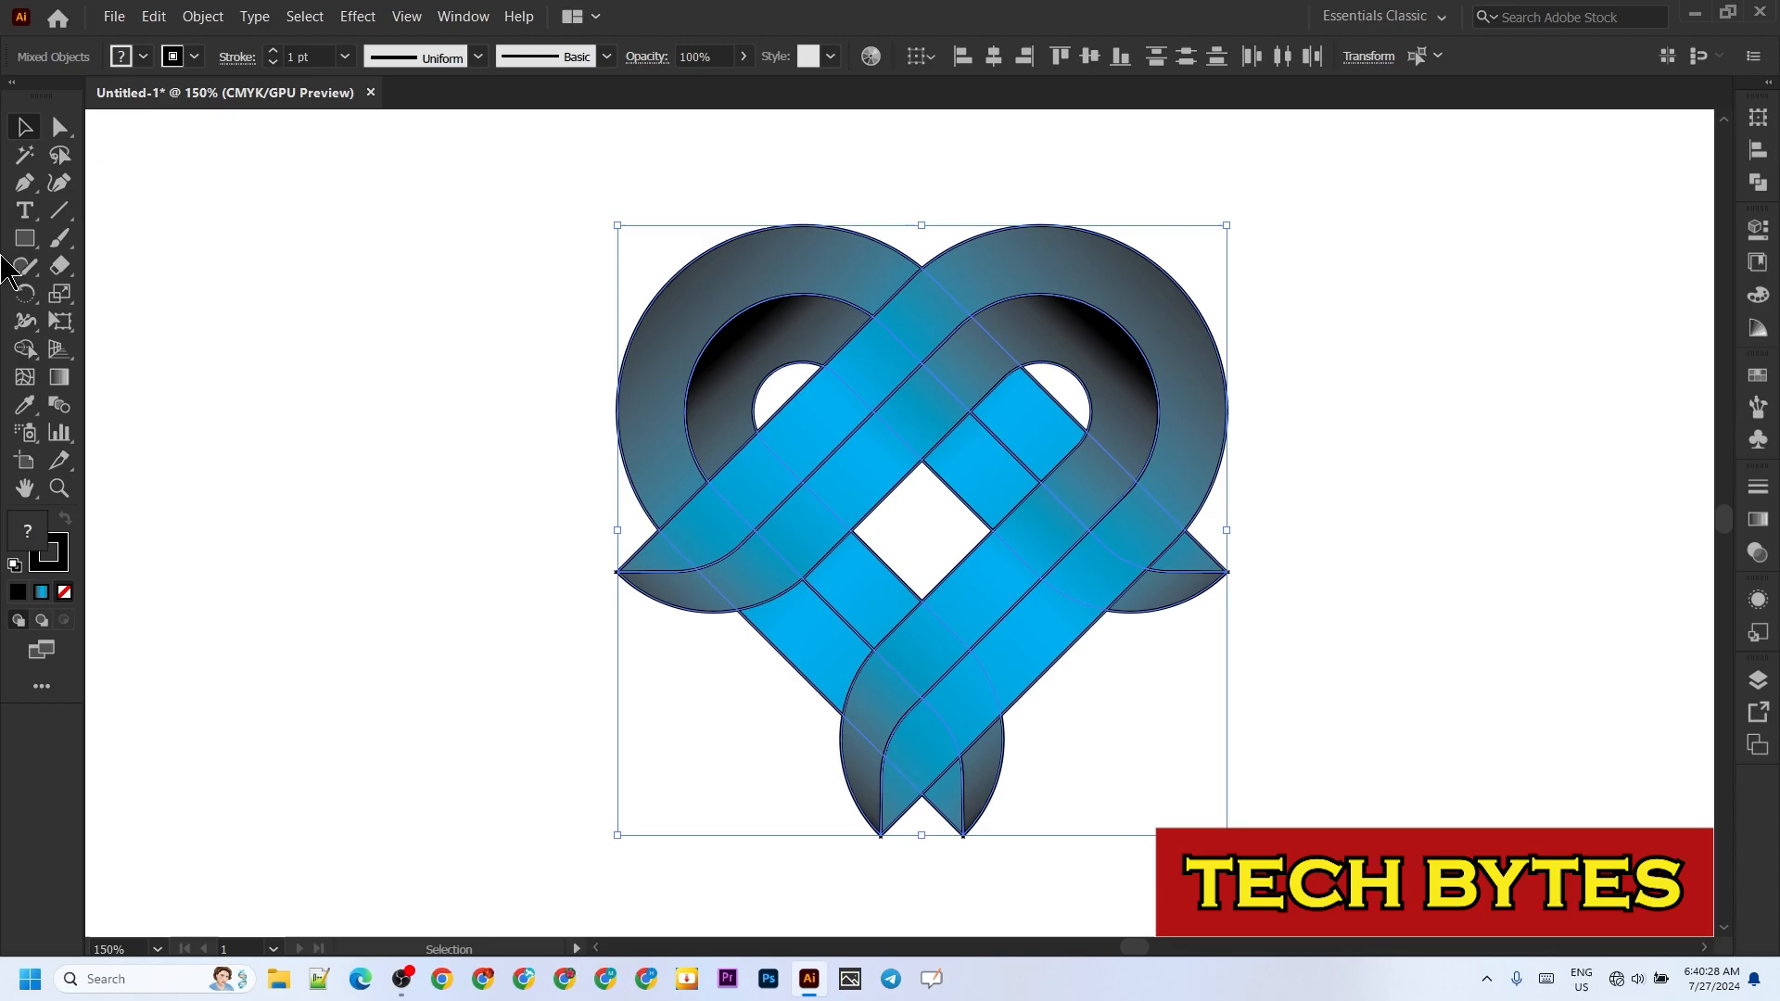
click(25, 349)
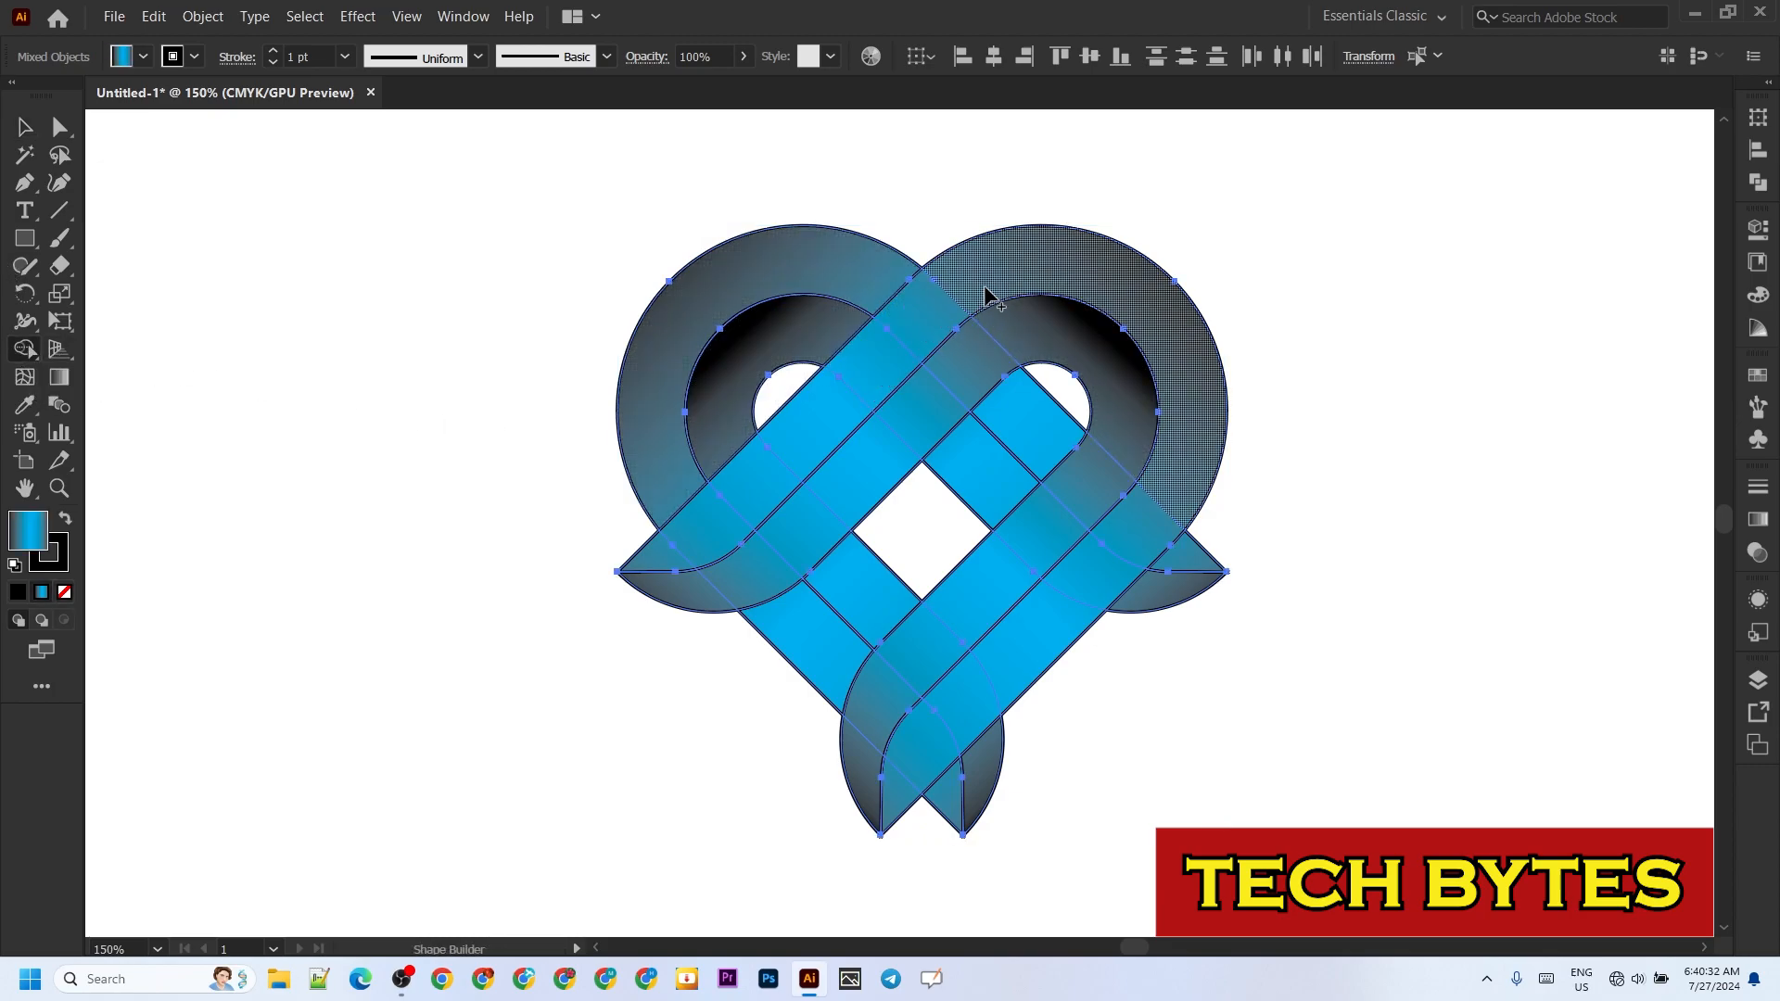
drag(986, 291, 839, 411)
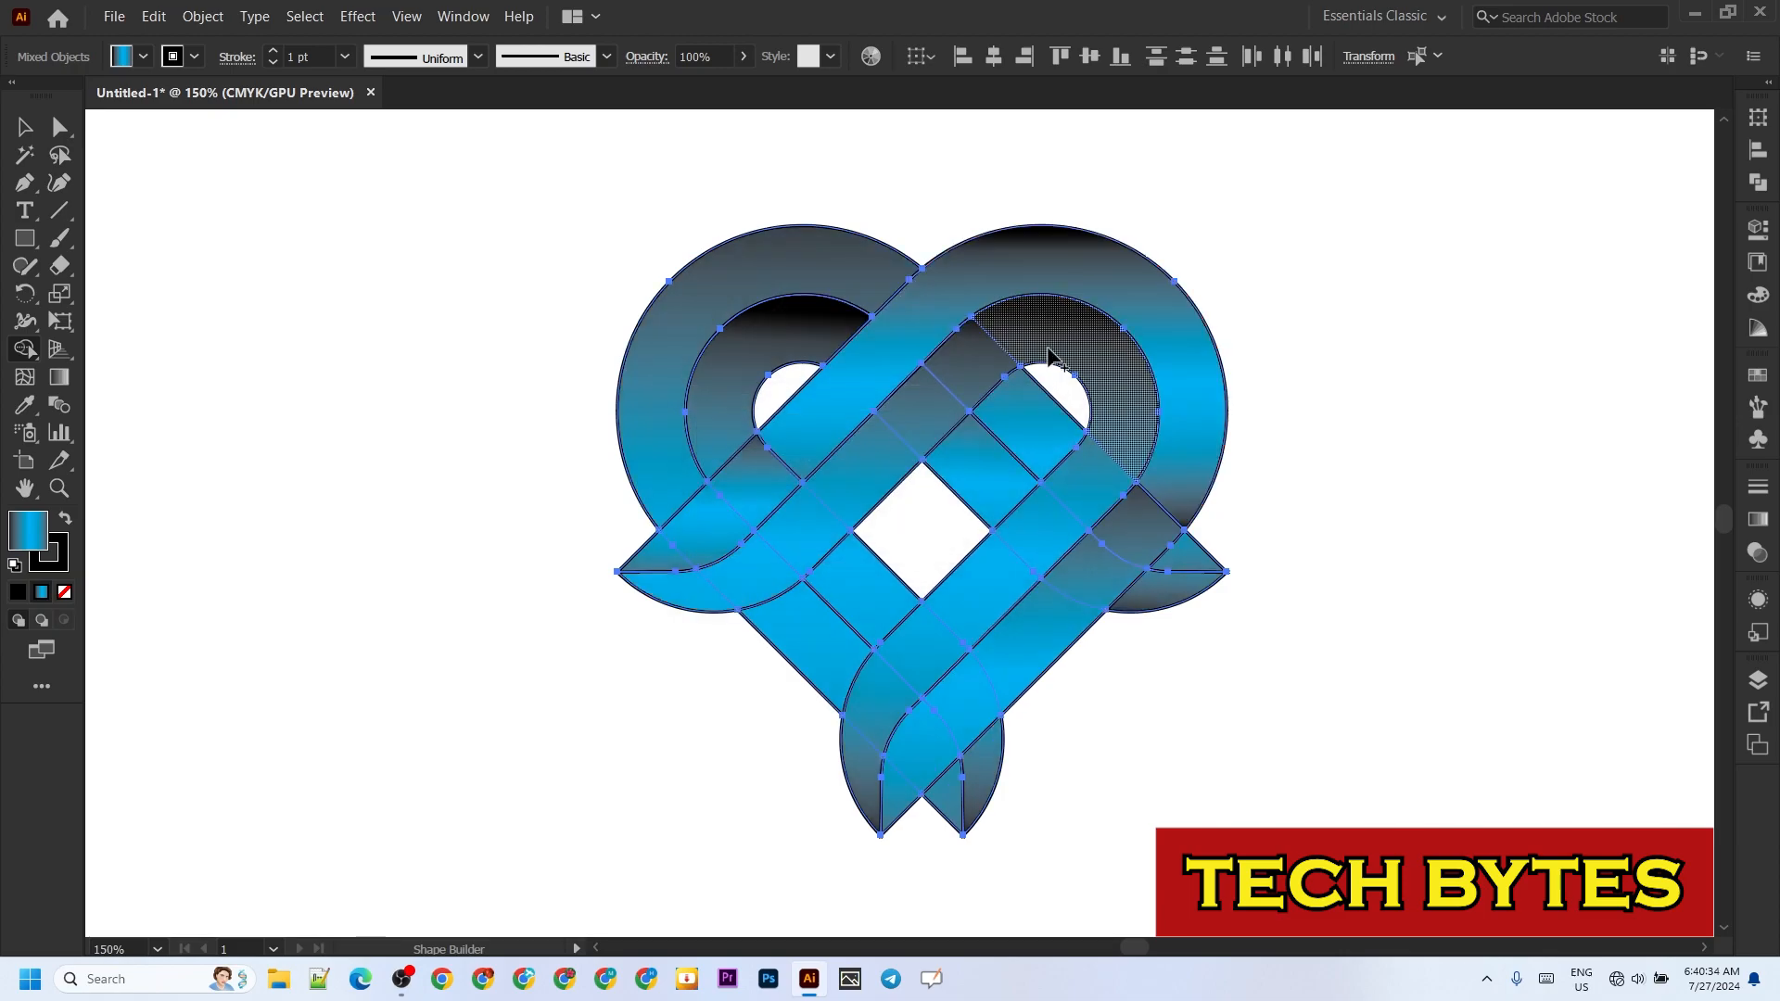
drag(1022, 343, 886, 460)
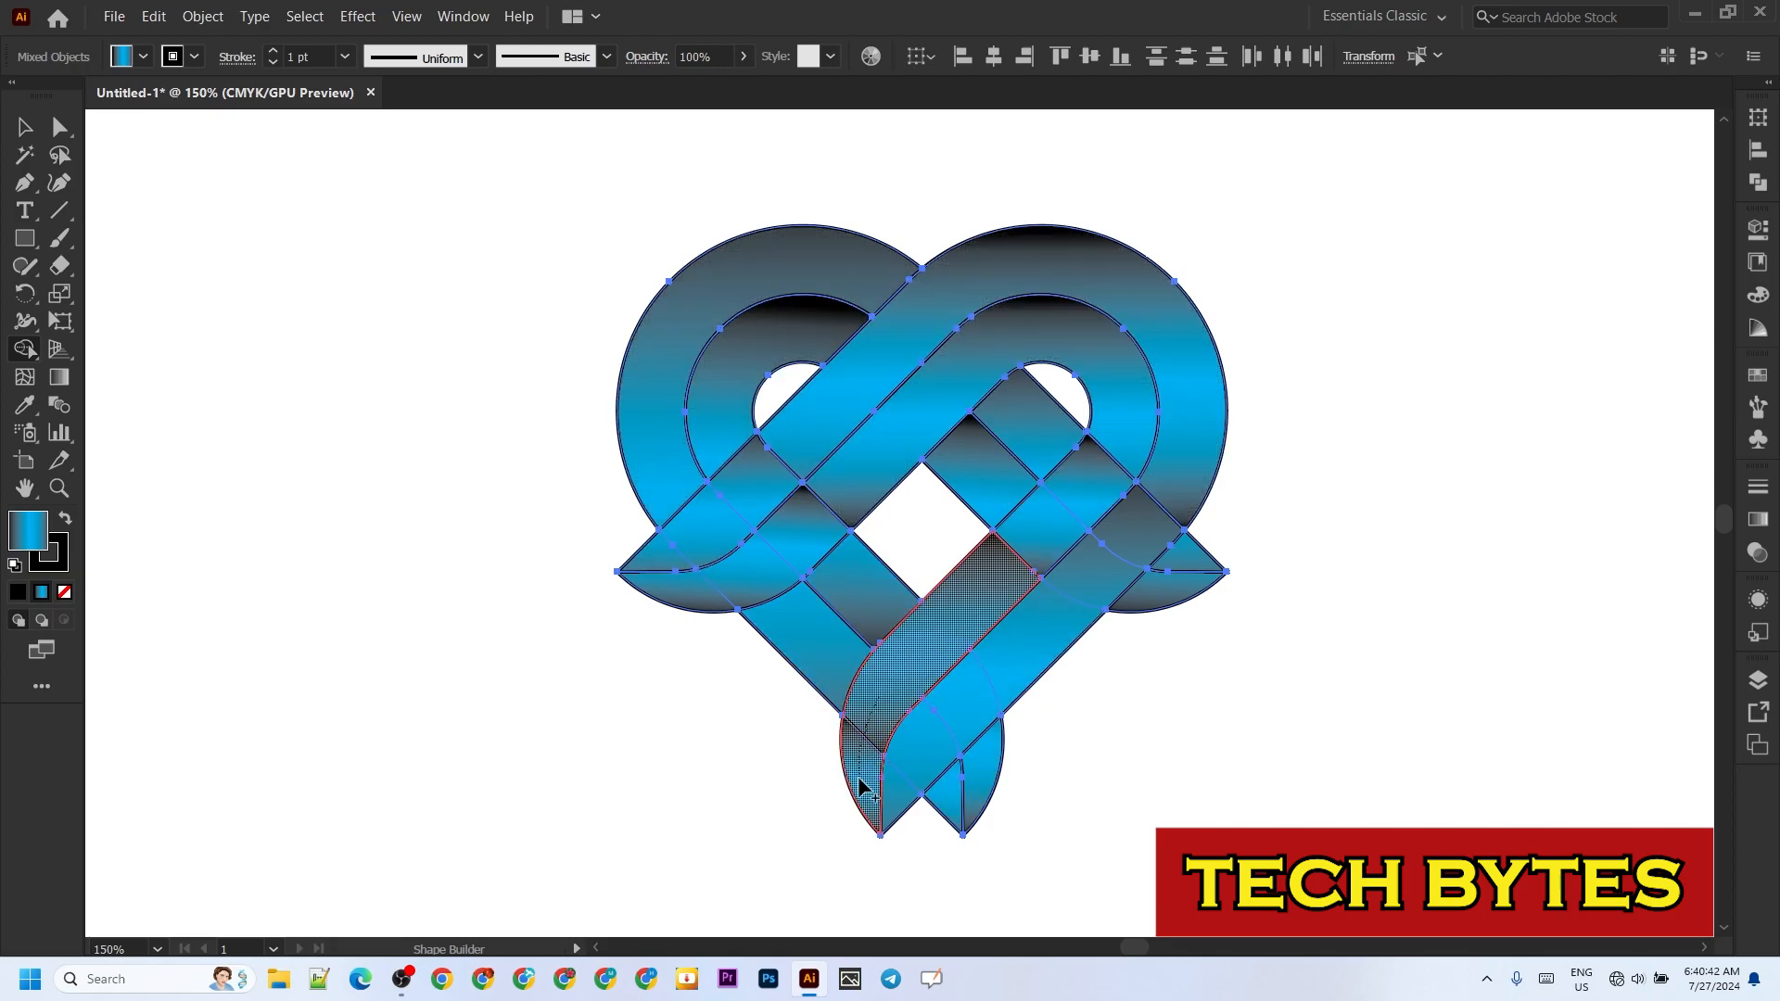
mouse_move(1033, 663)
mouse_down()
mouse_move(926, 742)
mouse_move(895, 805)
mouse_up()
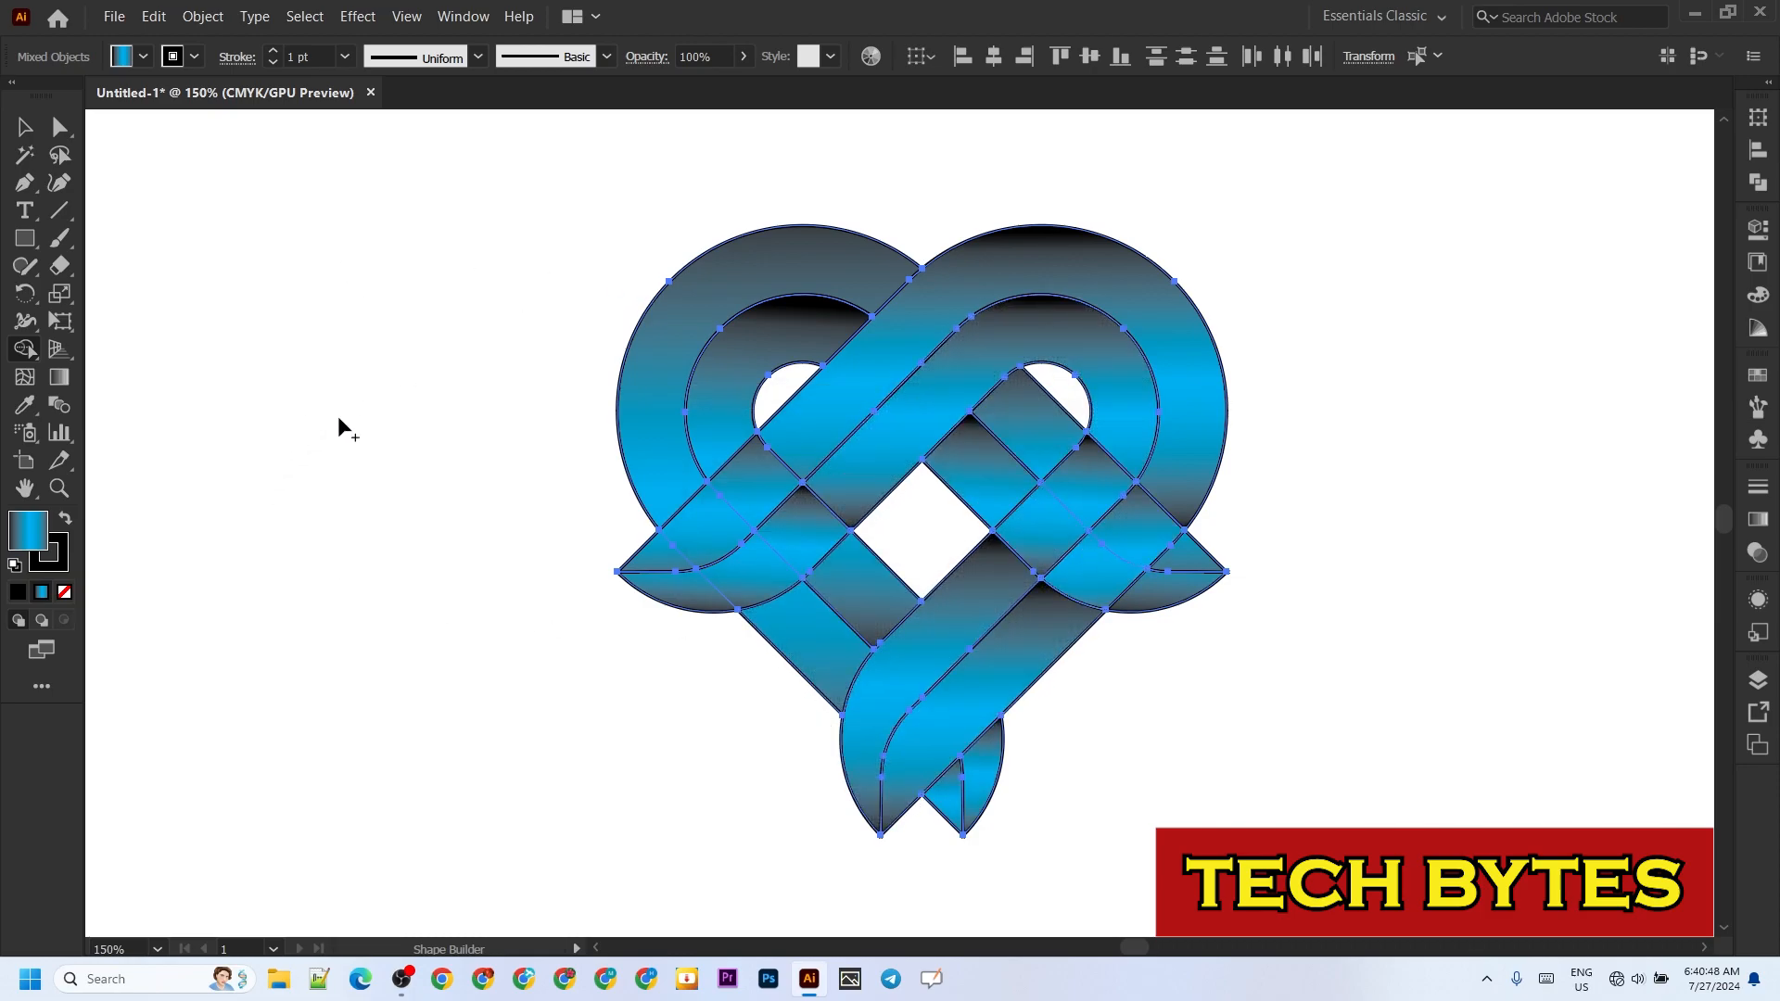
click(25, 127)
click(295, 346)
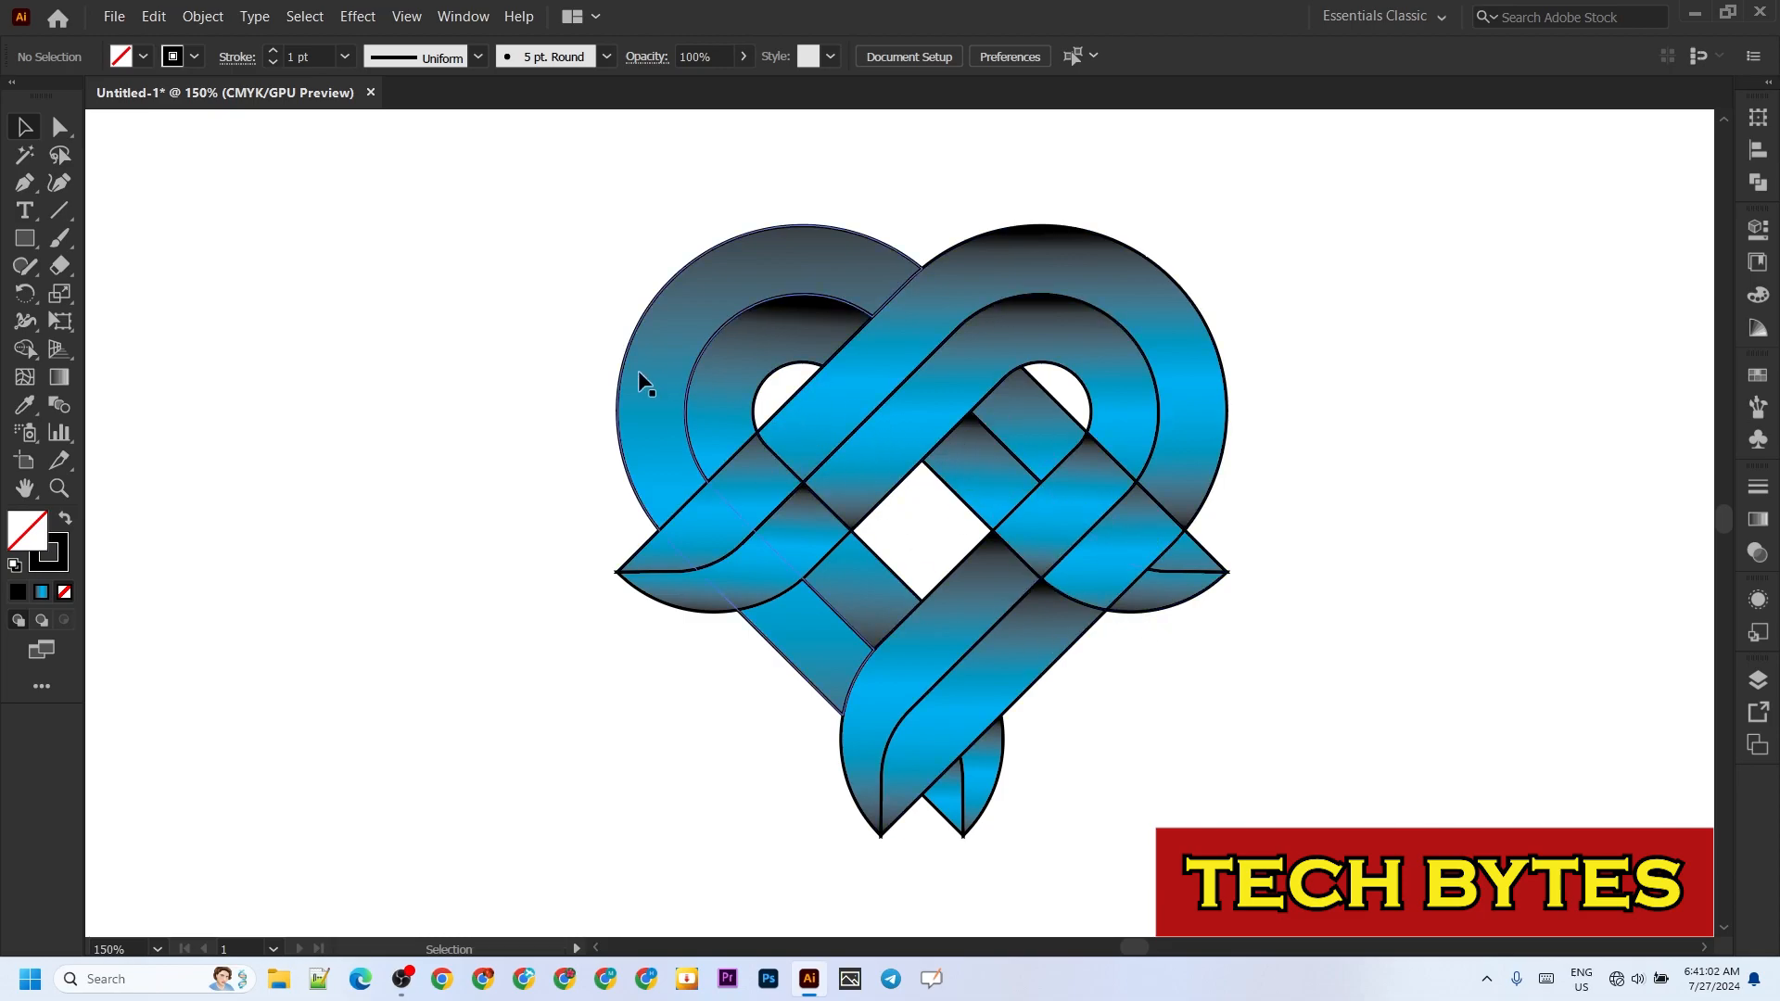
key(ctrl+a)
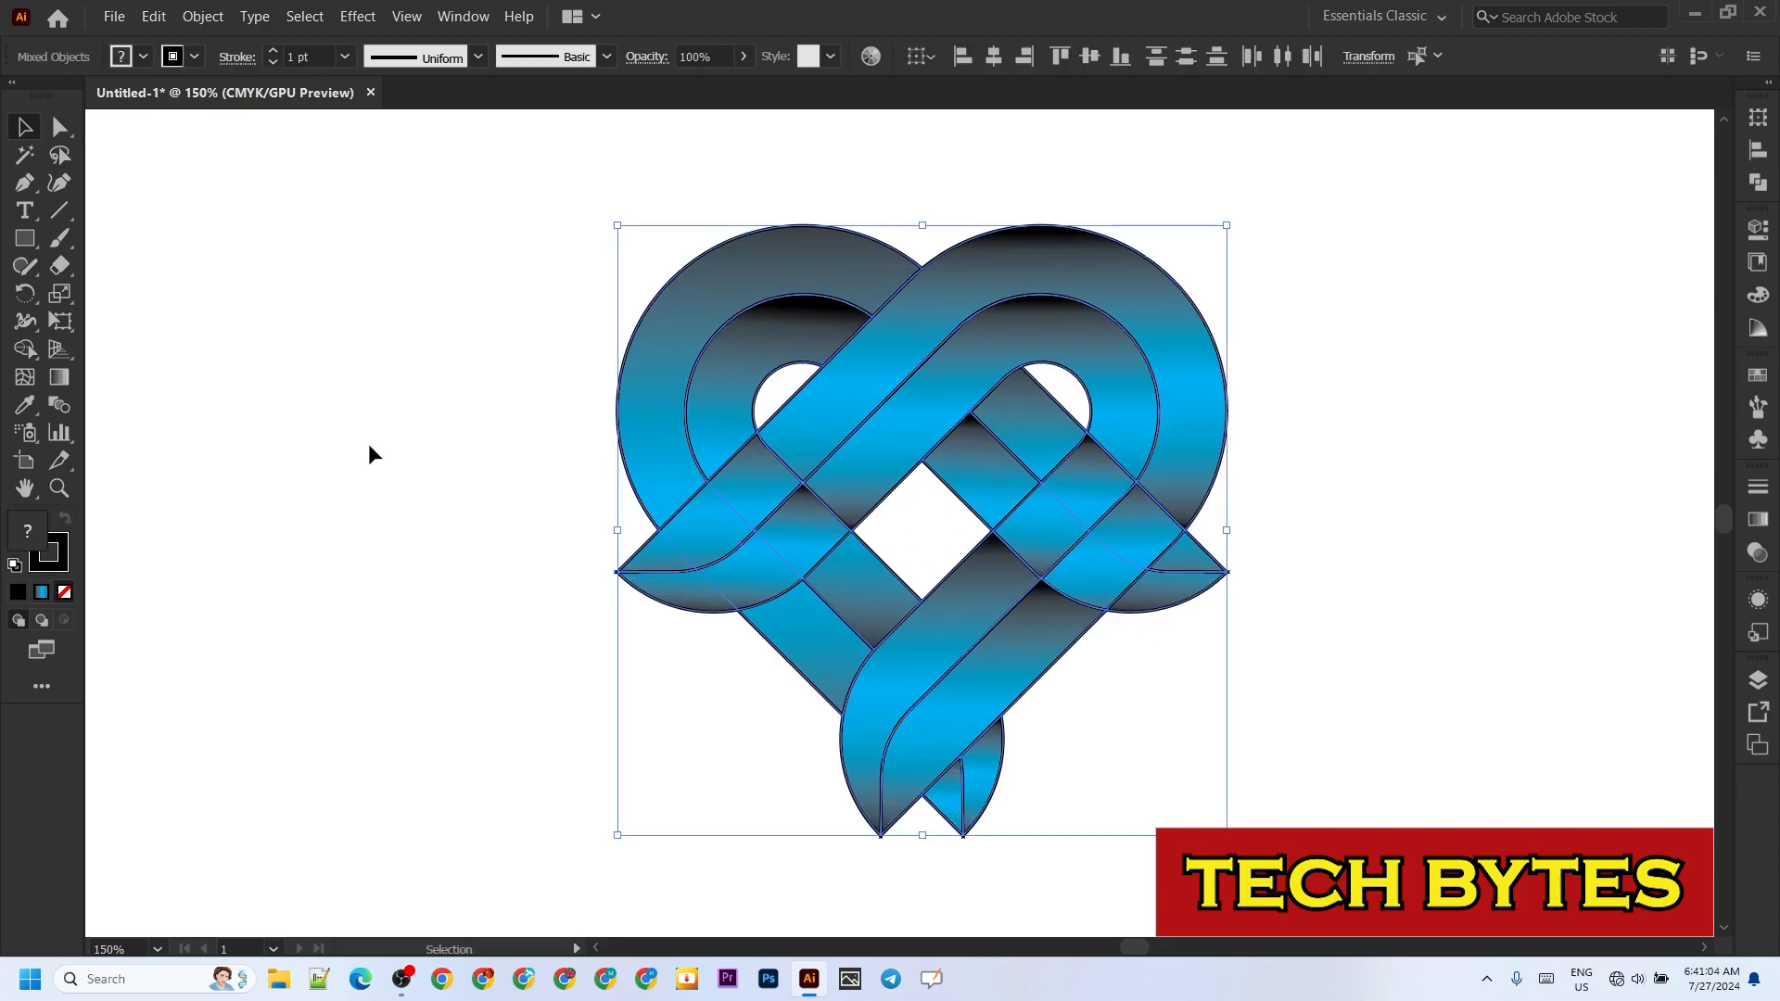
click(24, 348)
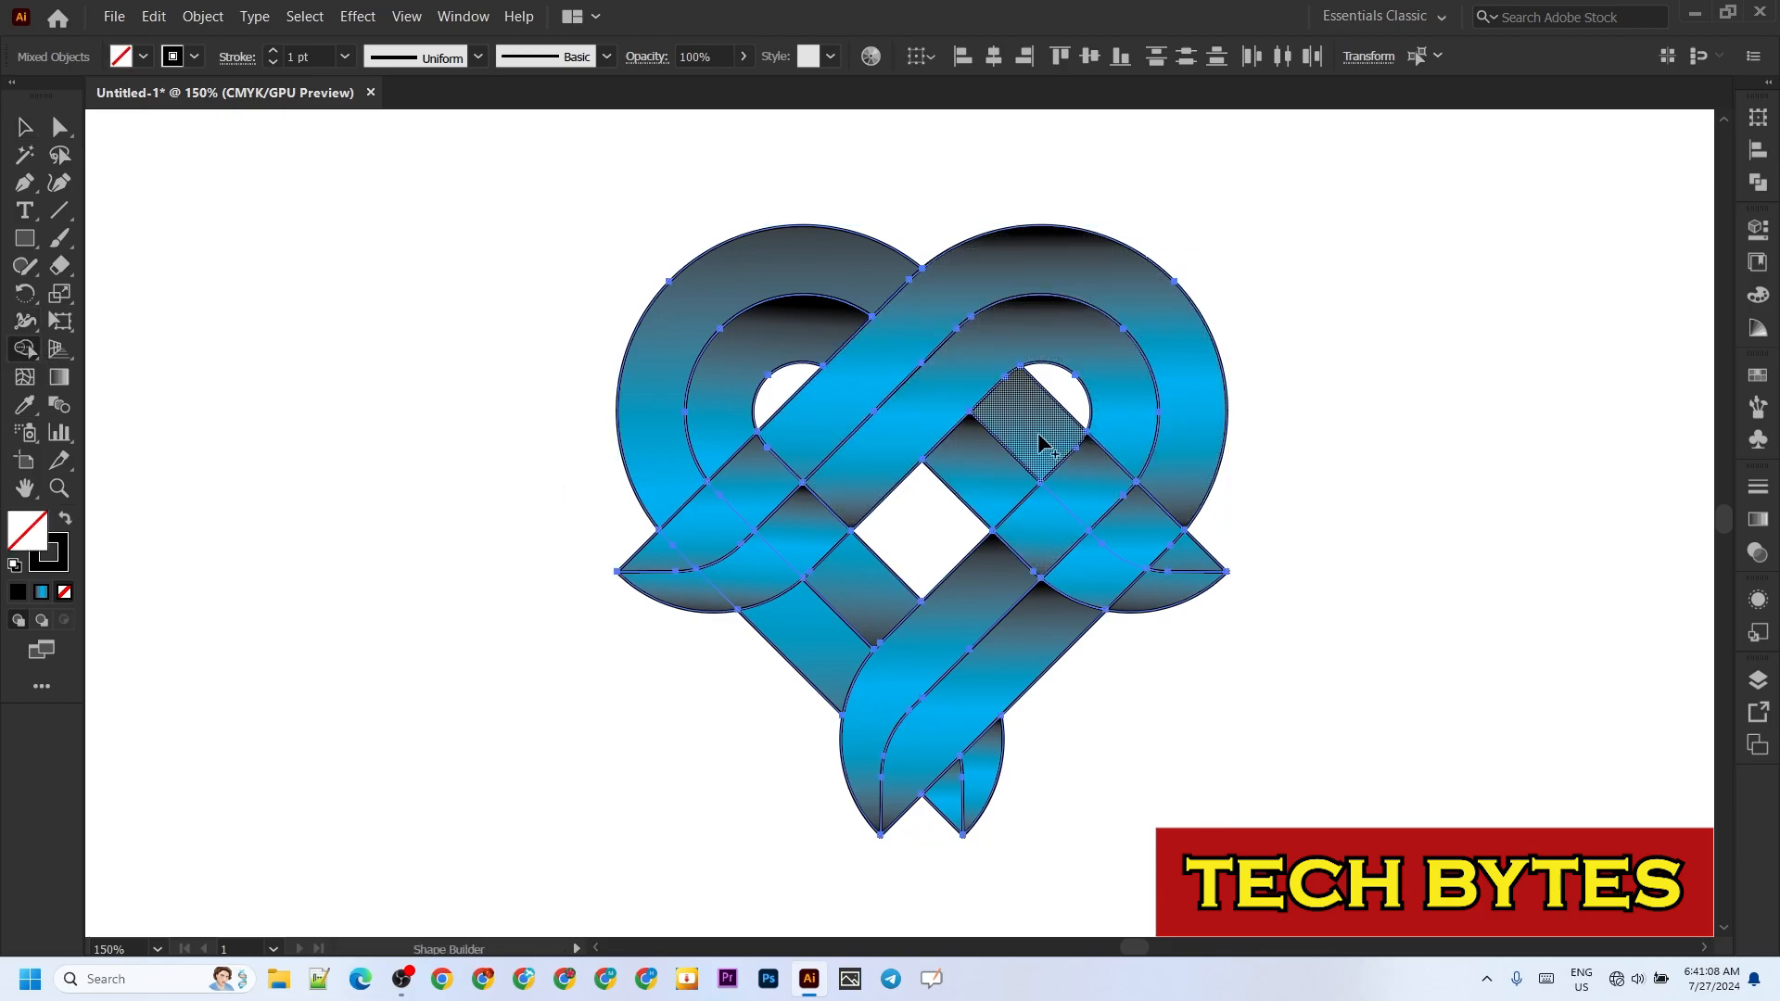
drag(1040, 443, 1182, 558)
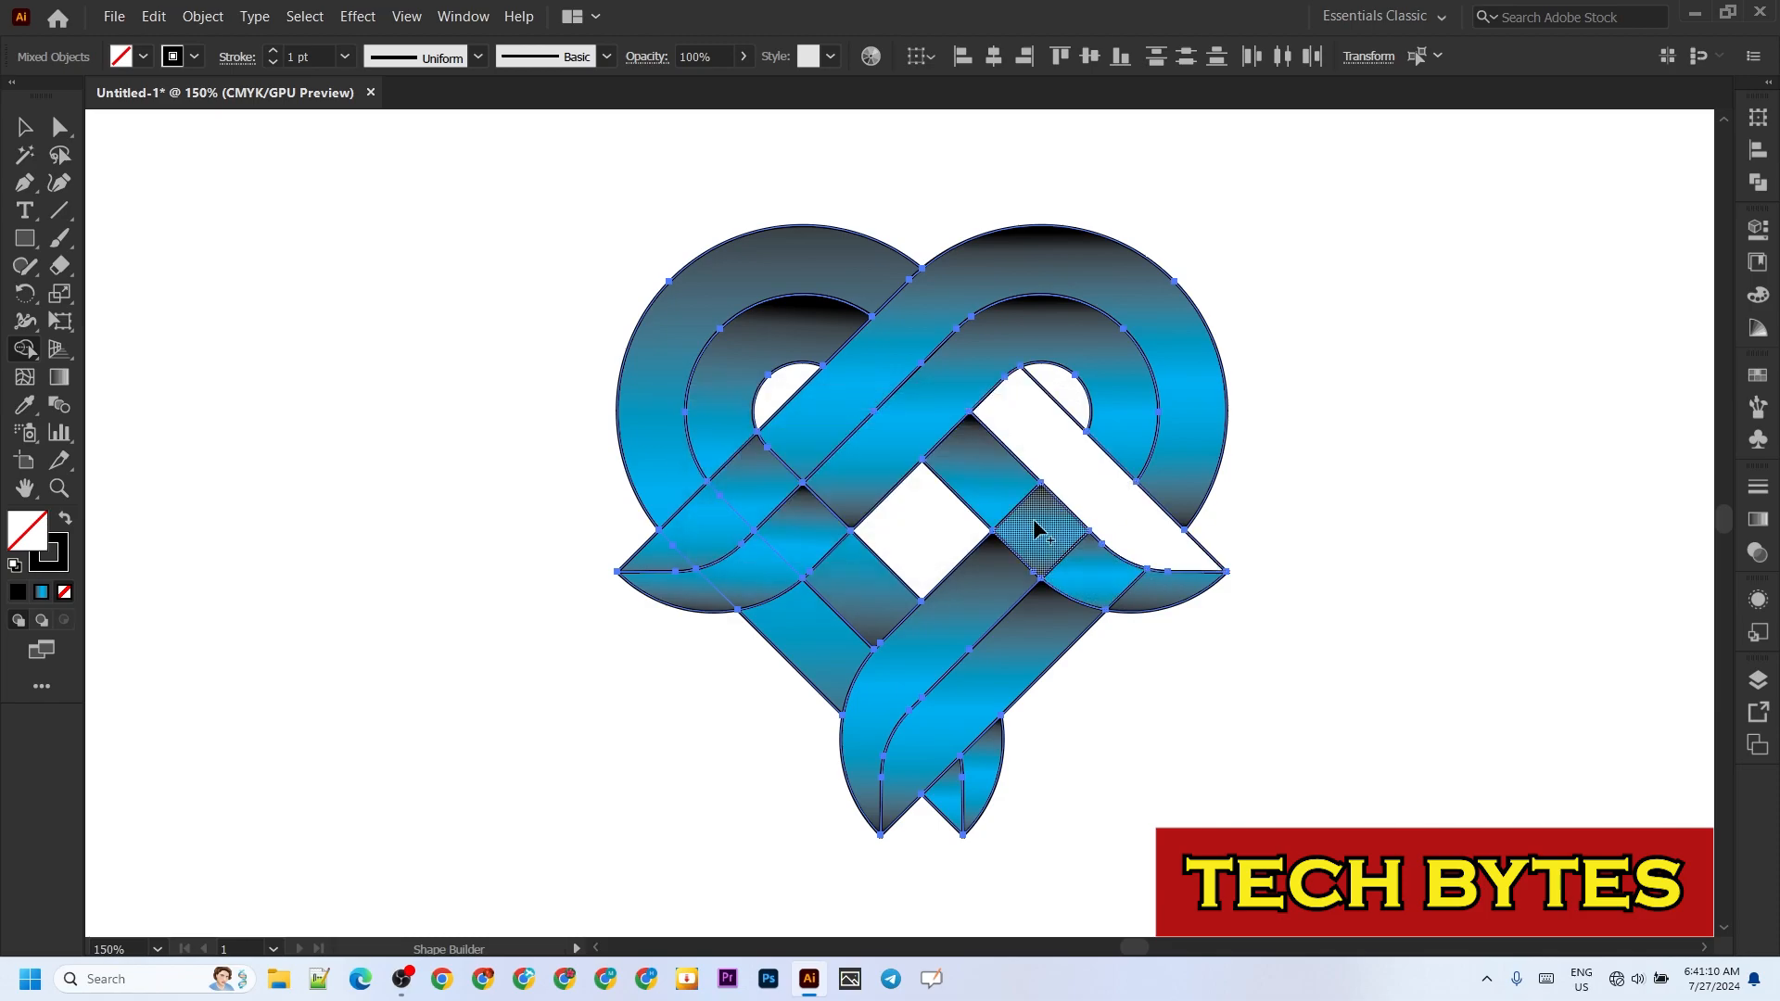
key(ctrl+z)
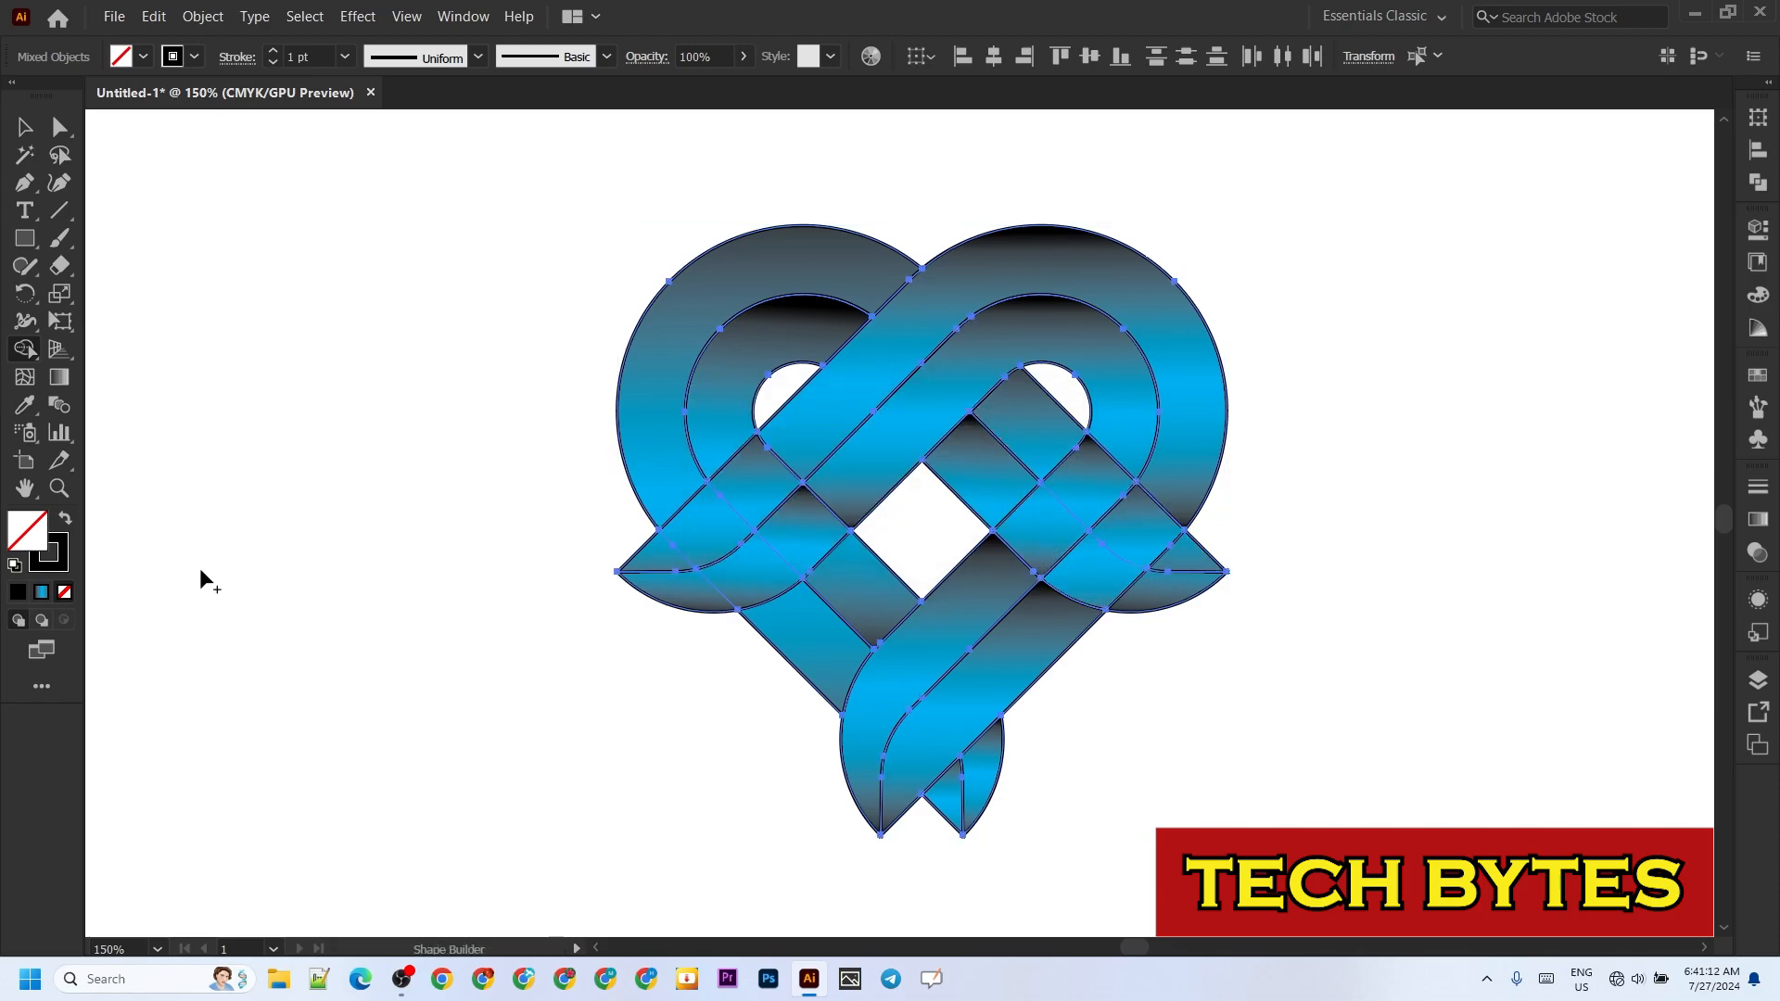
click(40, 592)
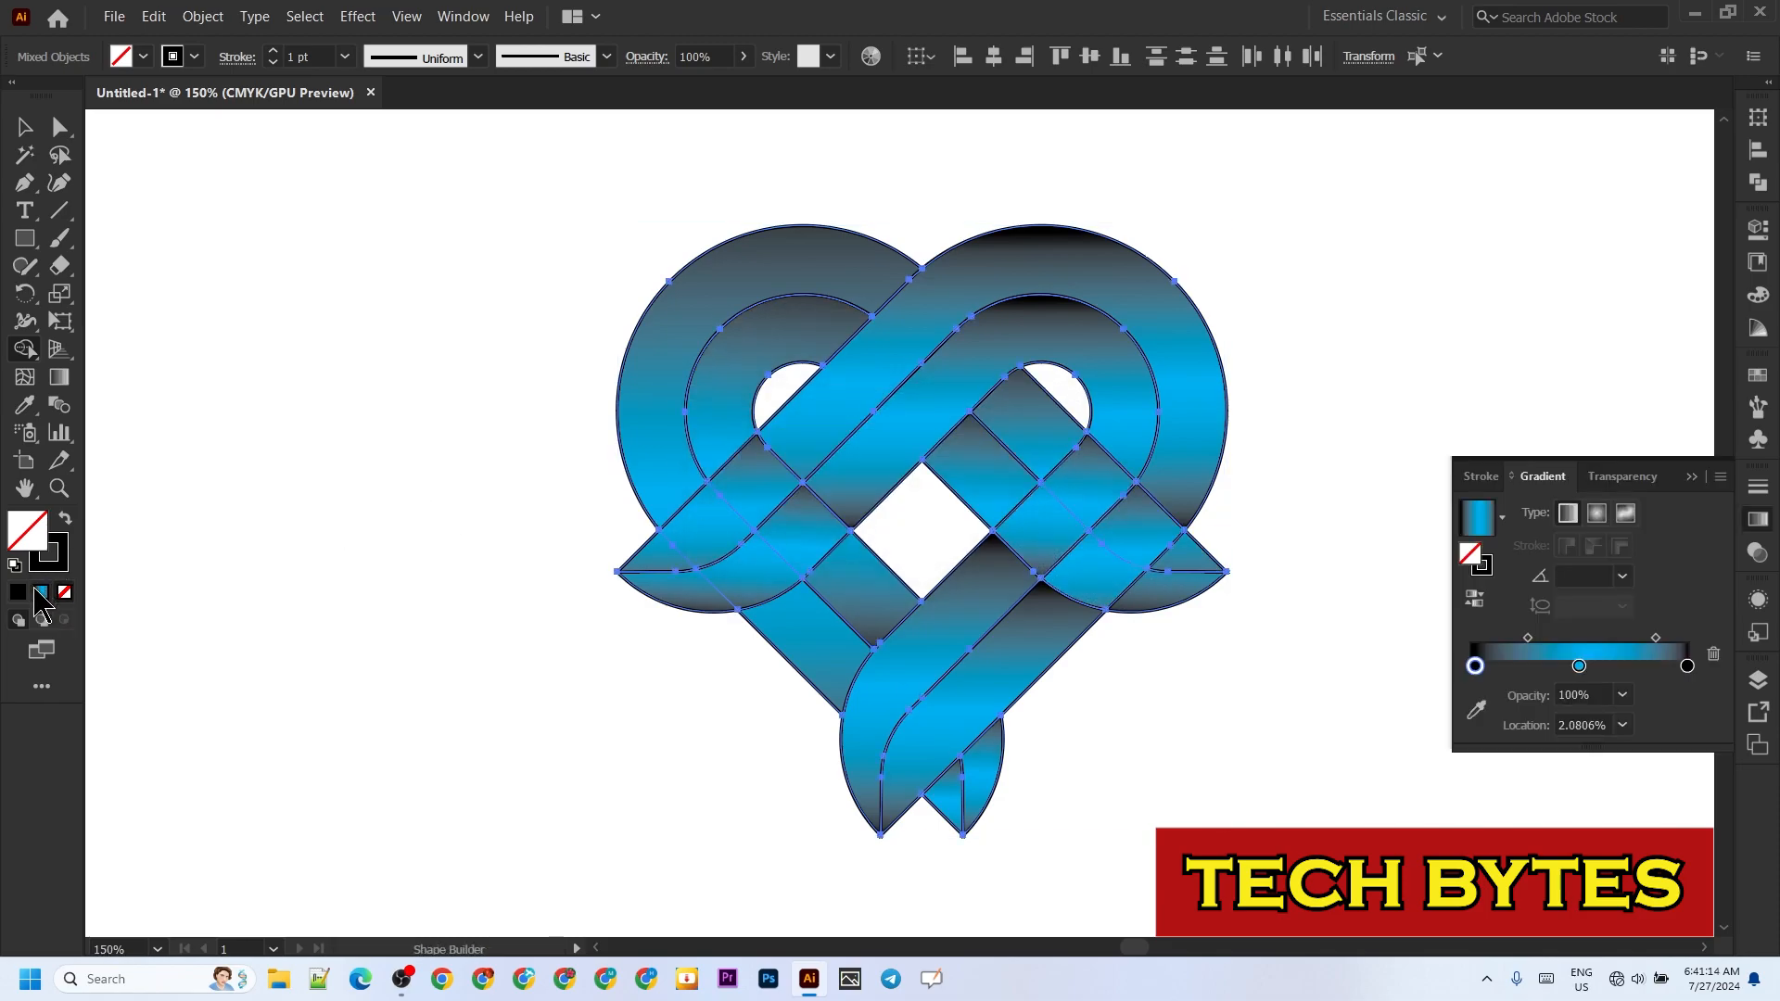
key(ctrl+z)
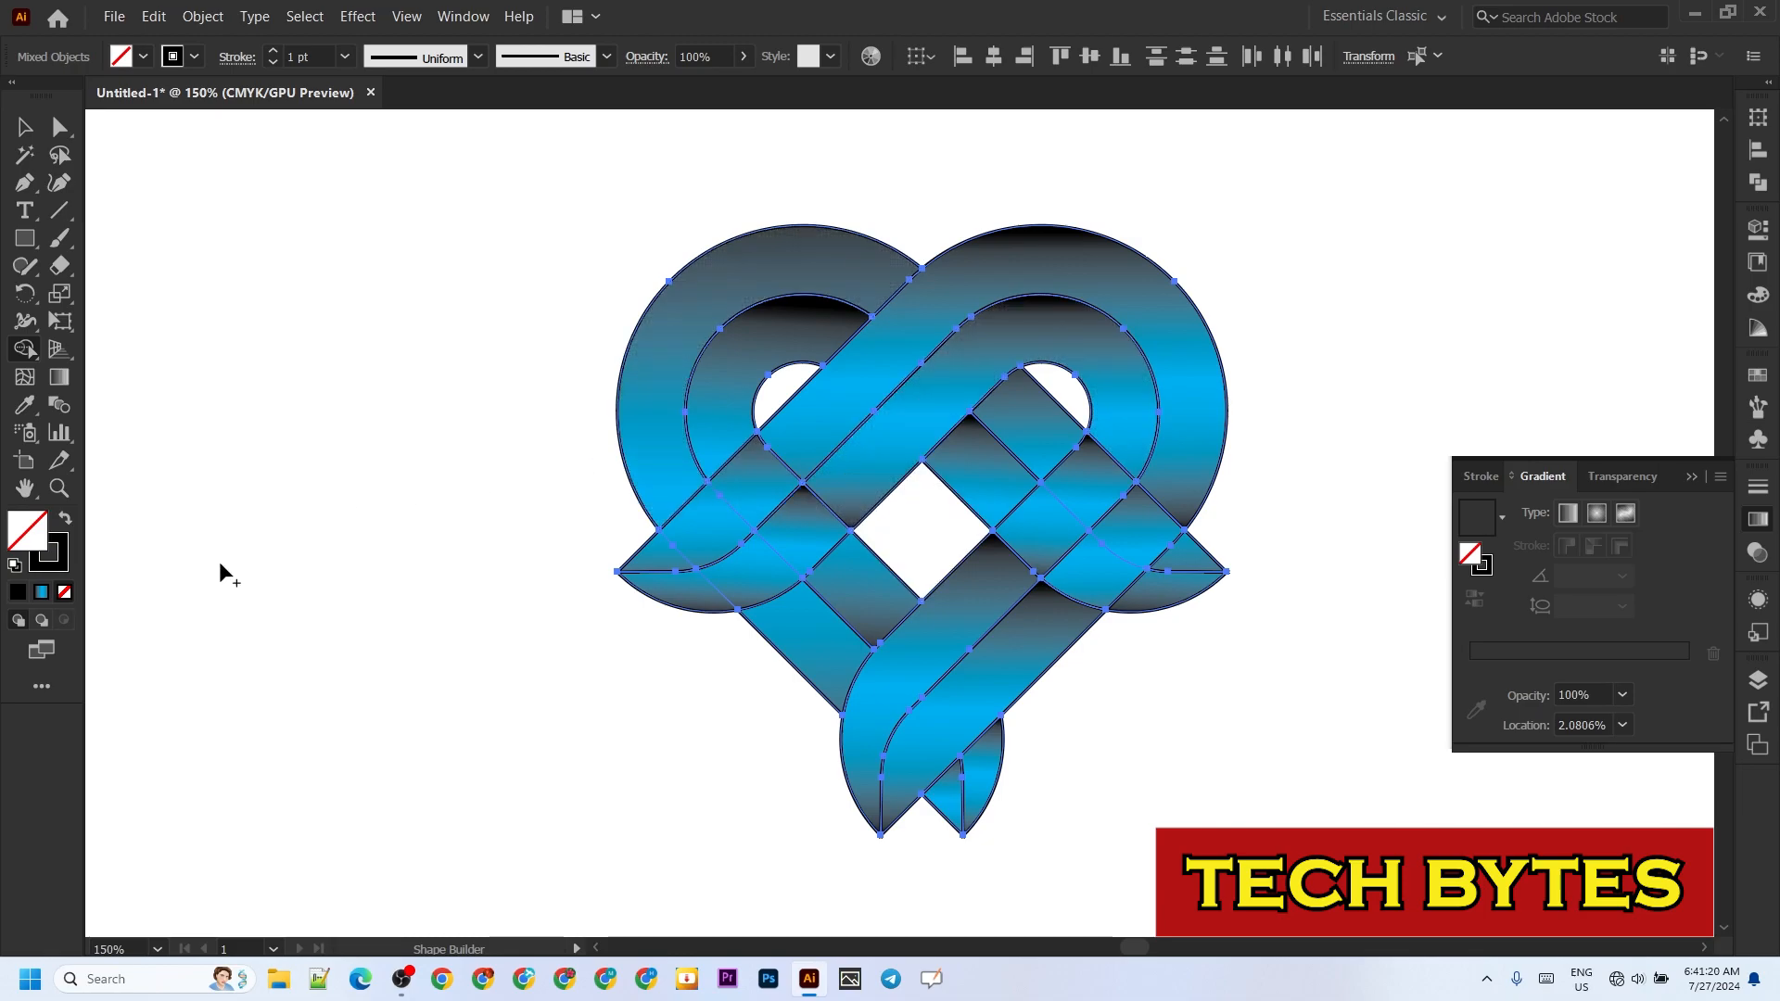
click(42, 593)
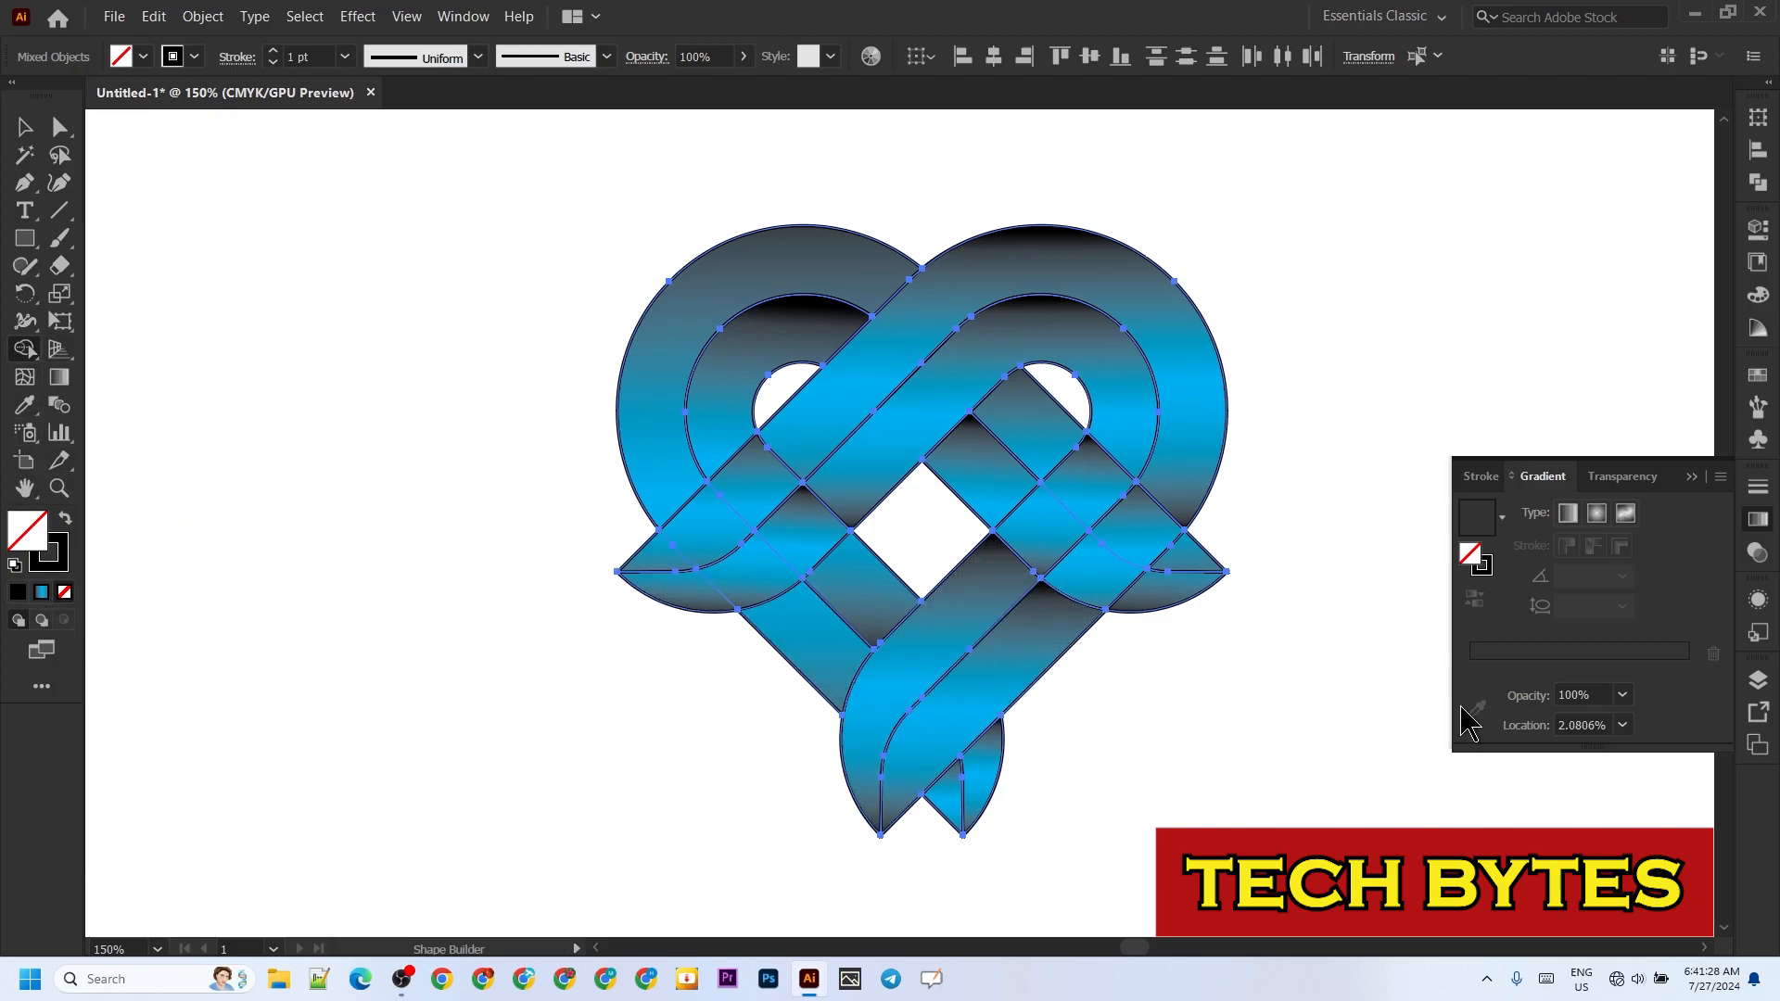
click(25, 127)
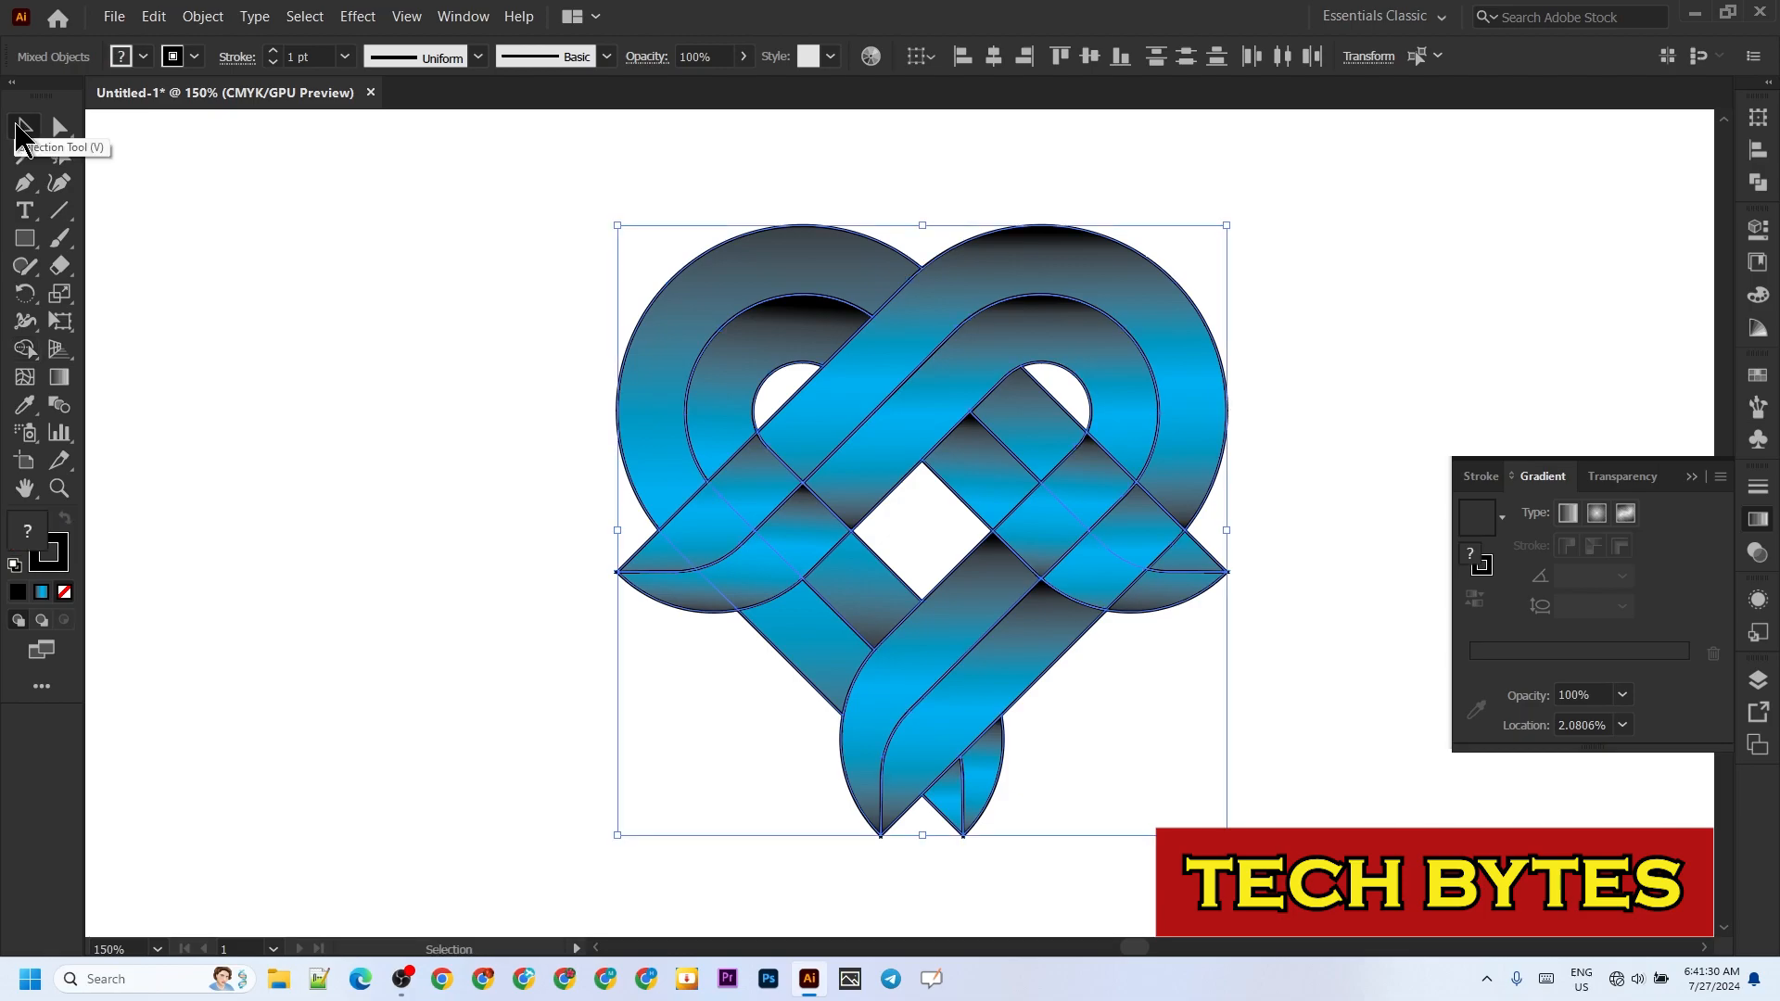
click(434, 512)
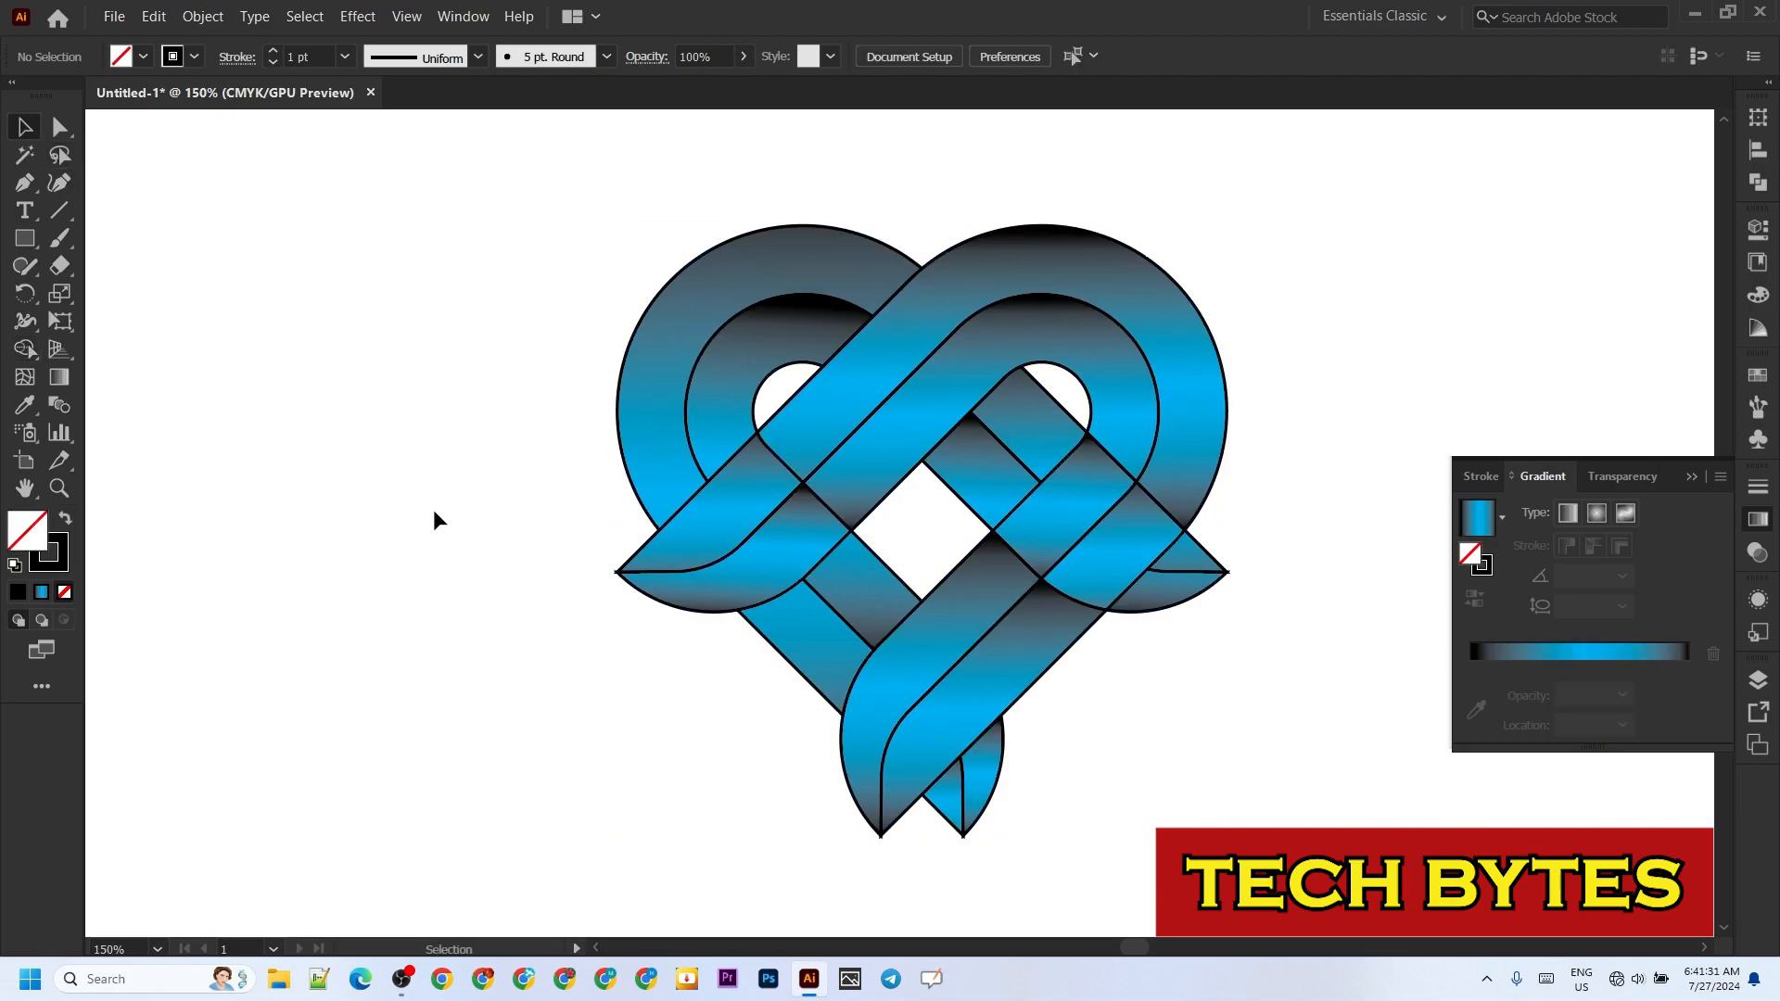
Step: Apply the blue-black gradient as the fill and merge both bands of the original arch's right leg over the mirrored arch with Shape Builder
click(1588, 654)
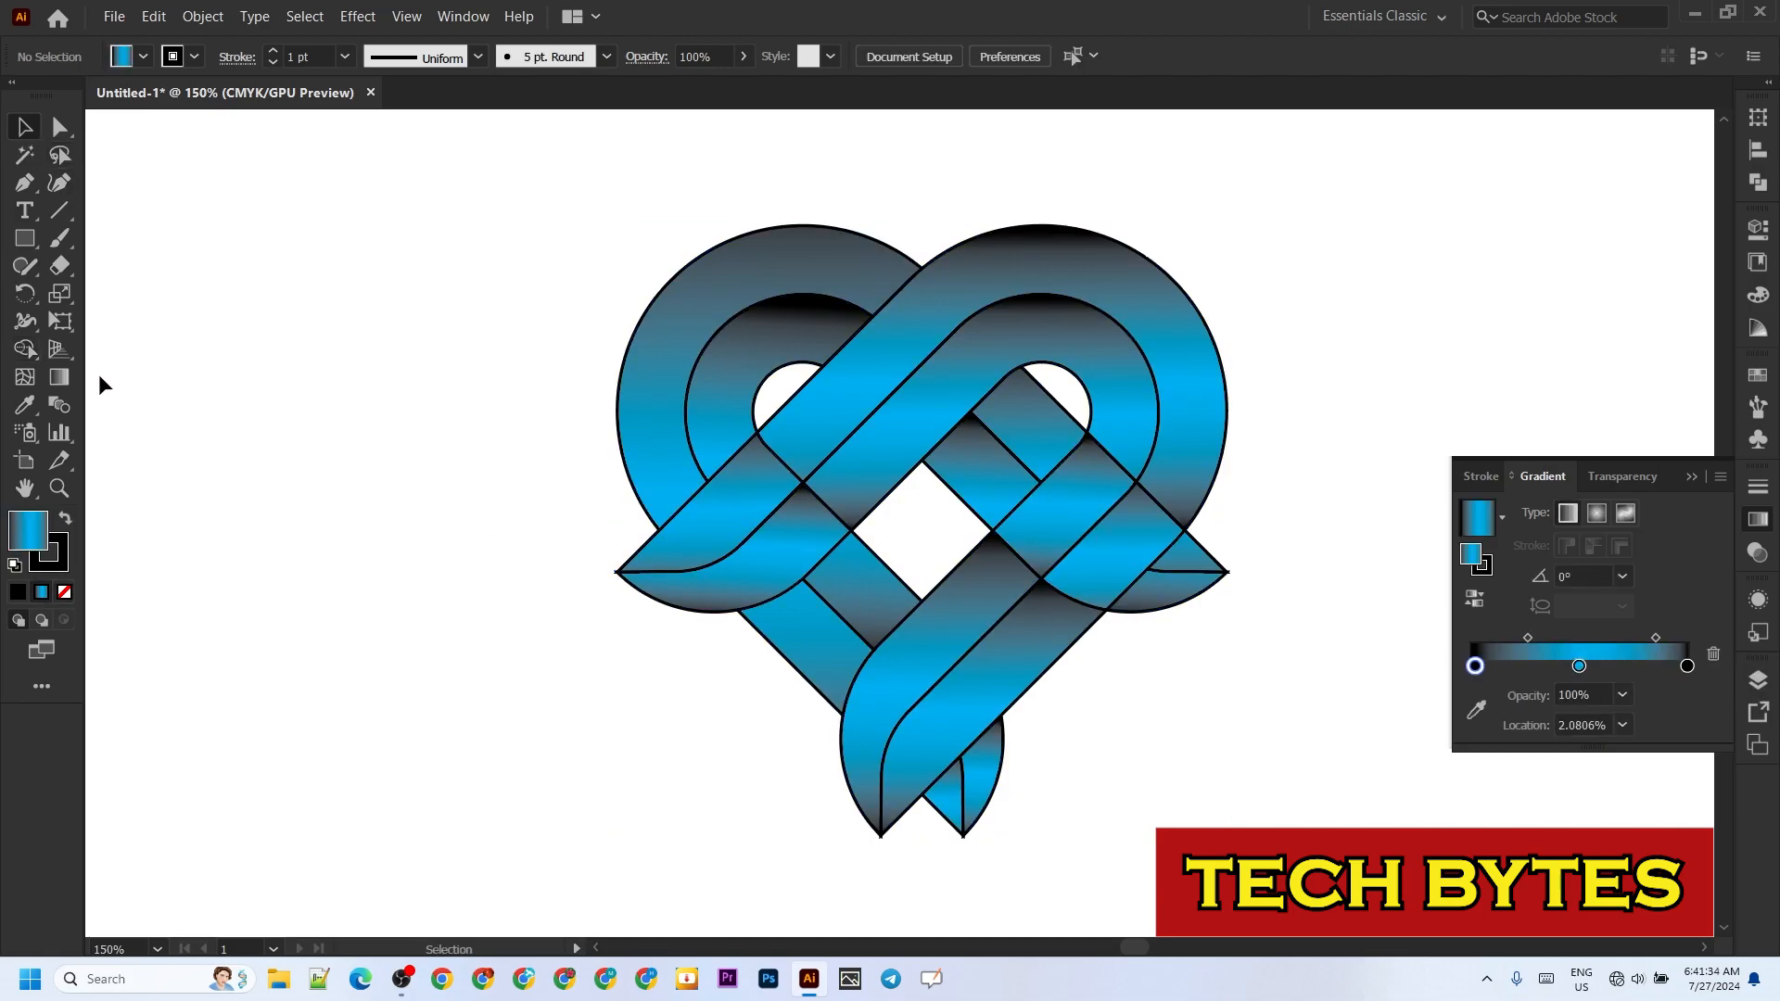
click(25, 348)
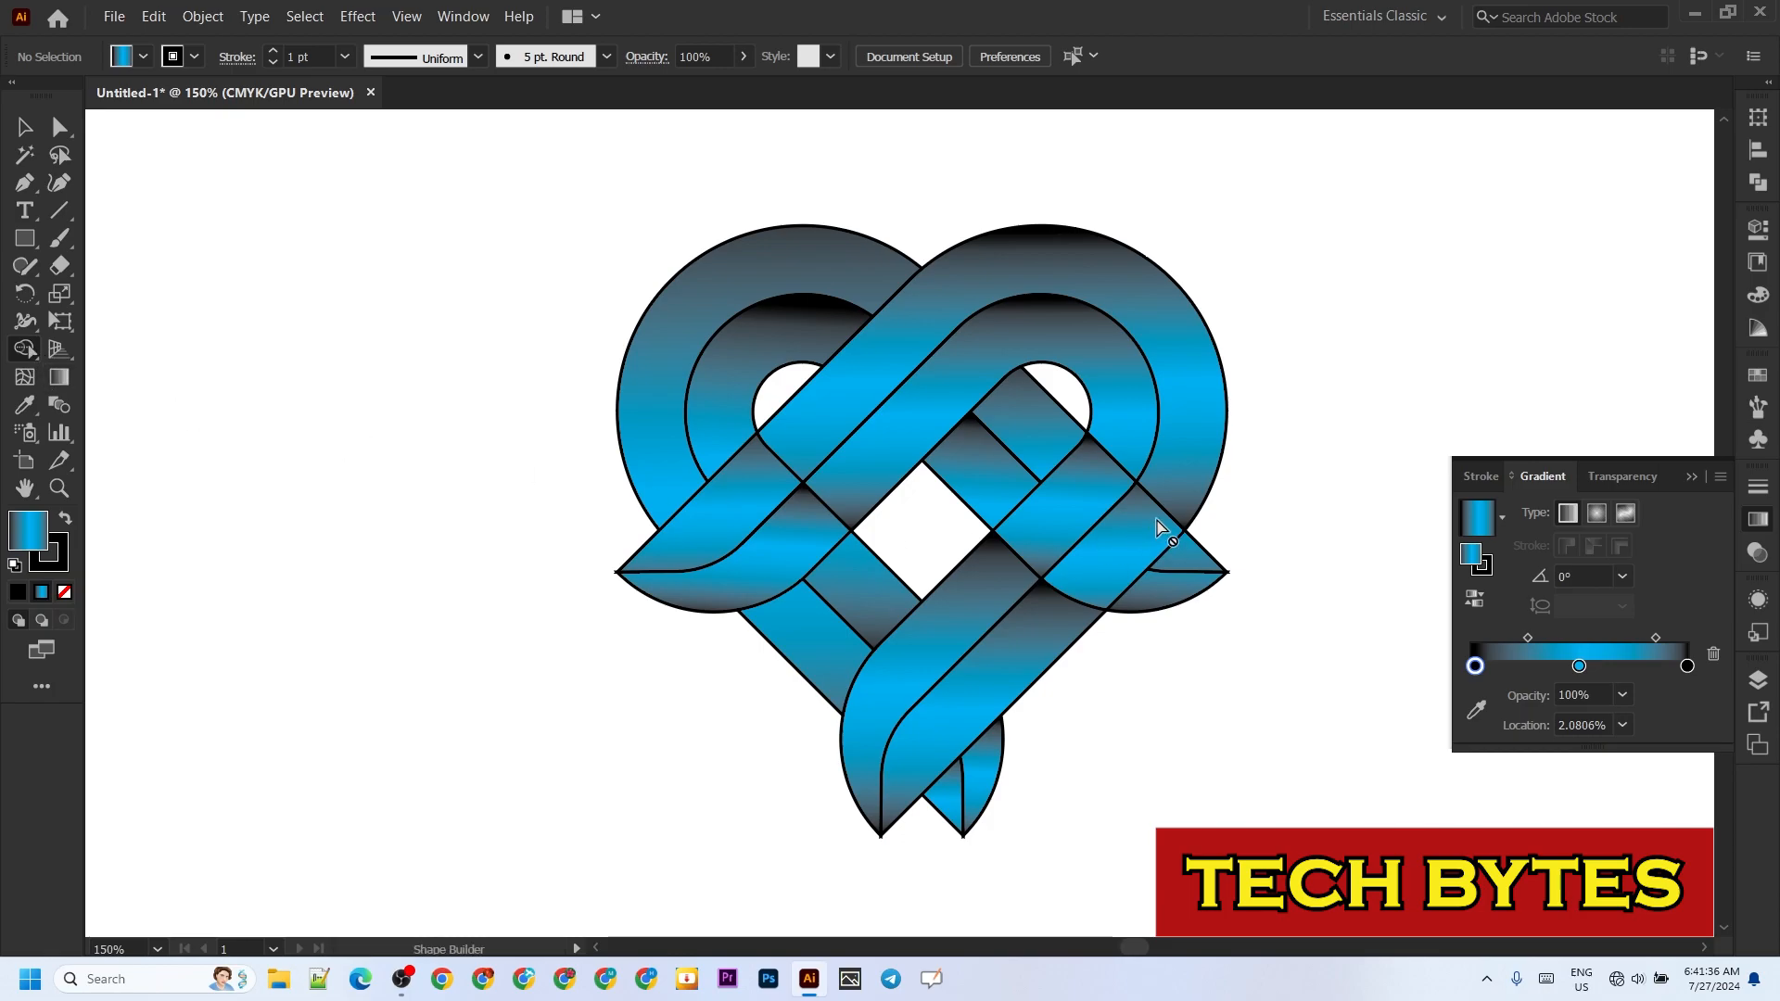
key(ctrl+a)
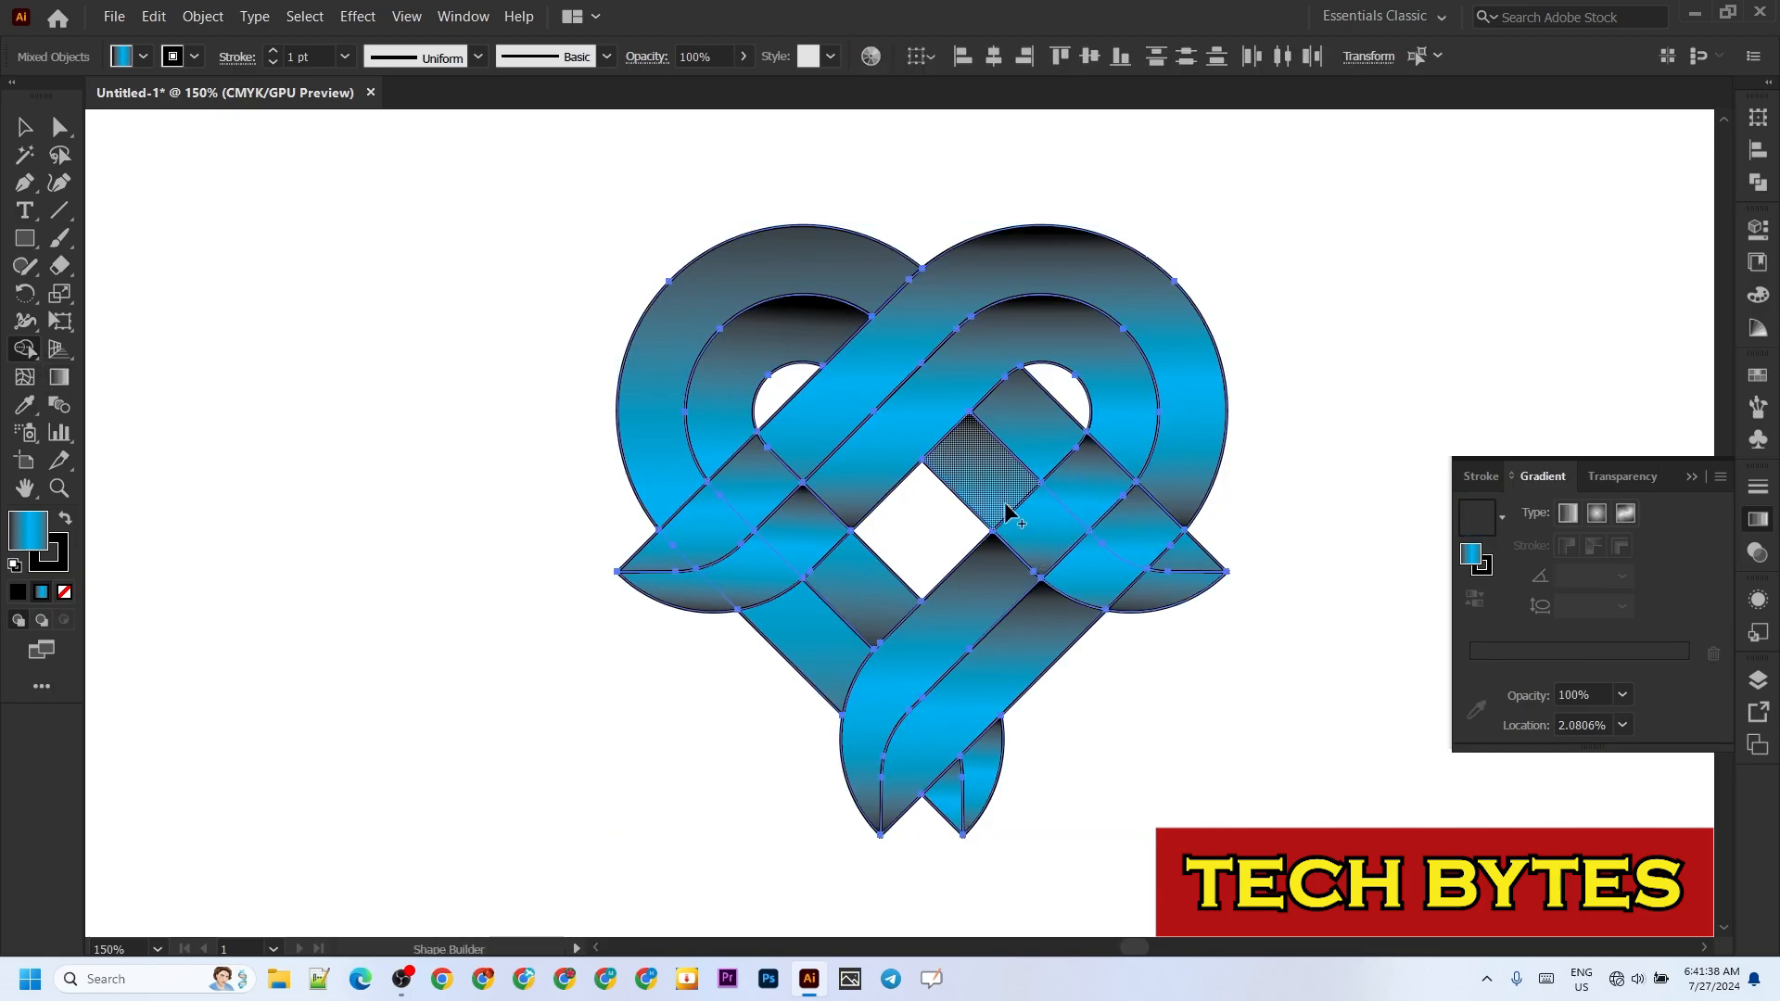
mouse_move(1000, 497)
mouse_down()
mouse_move(1148, 578)
mouse_move(1073, 478)
mouse_move(1178, 558)
mouse_up()
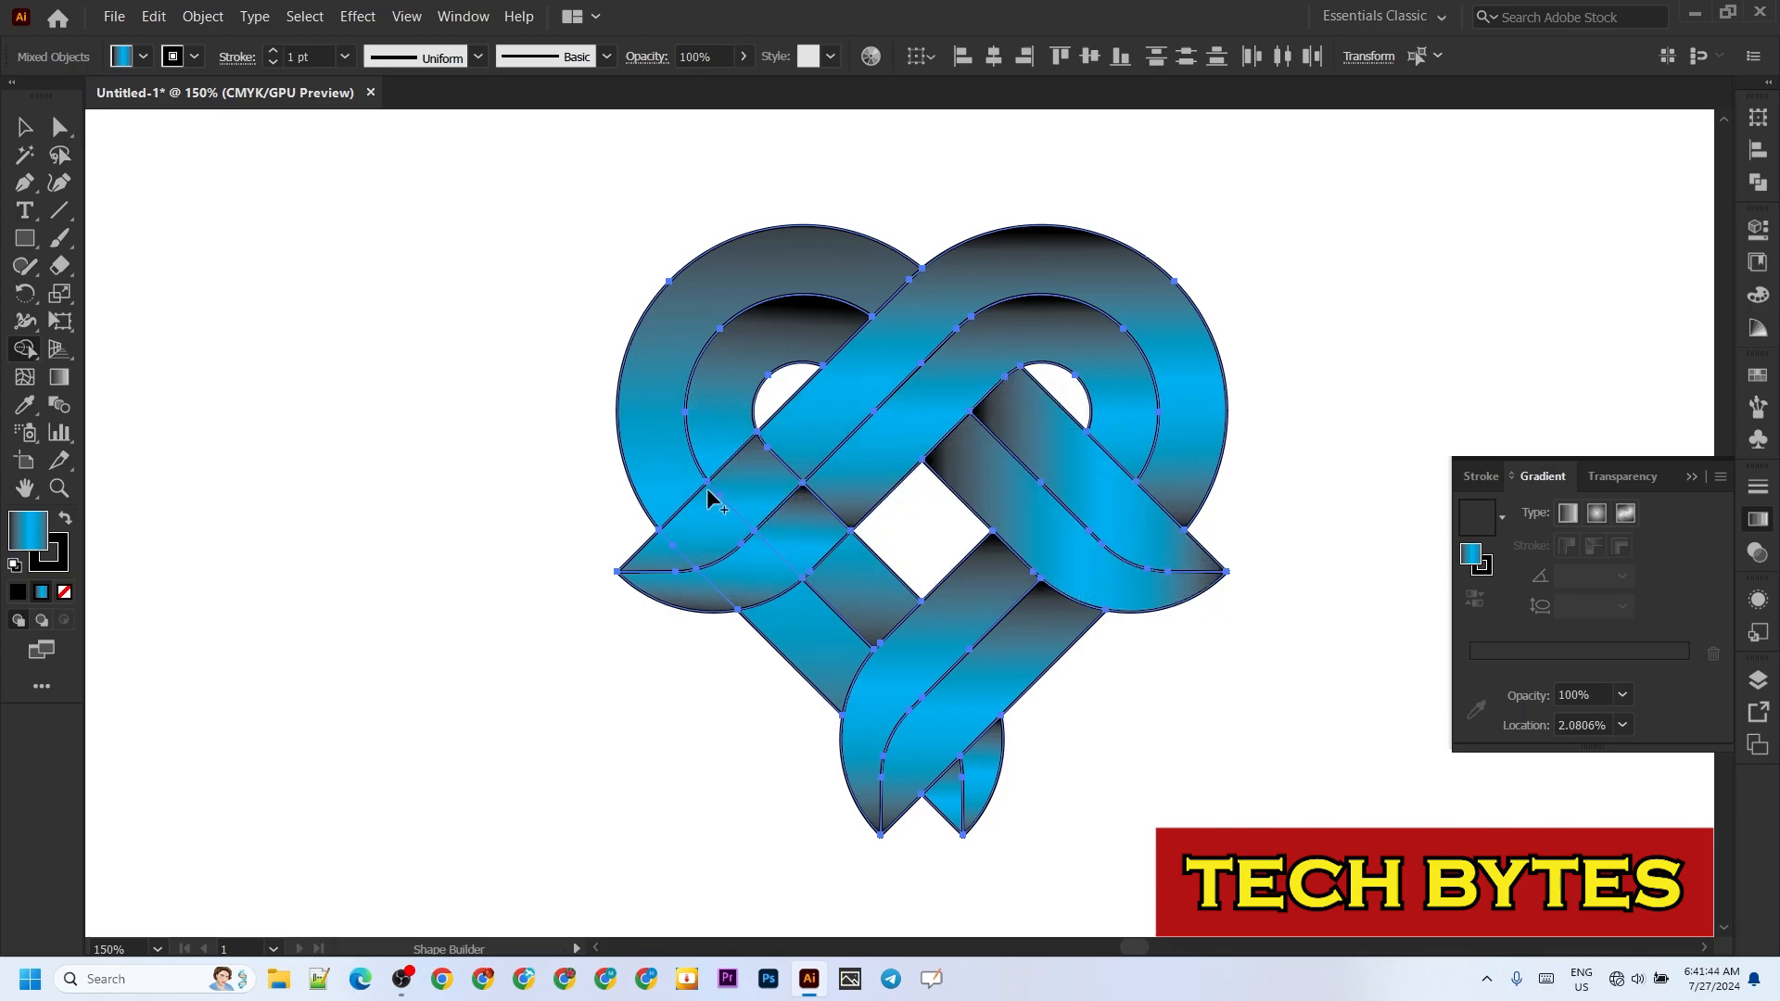
Step: Merge the original arch's outer and inner bands over the mirrored arch's leg at the heart's left crossing
drag(682, 508, 803, 616)
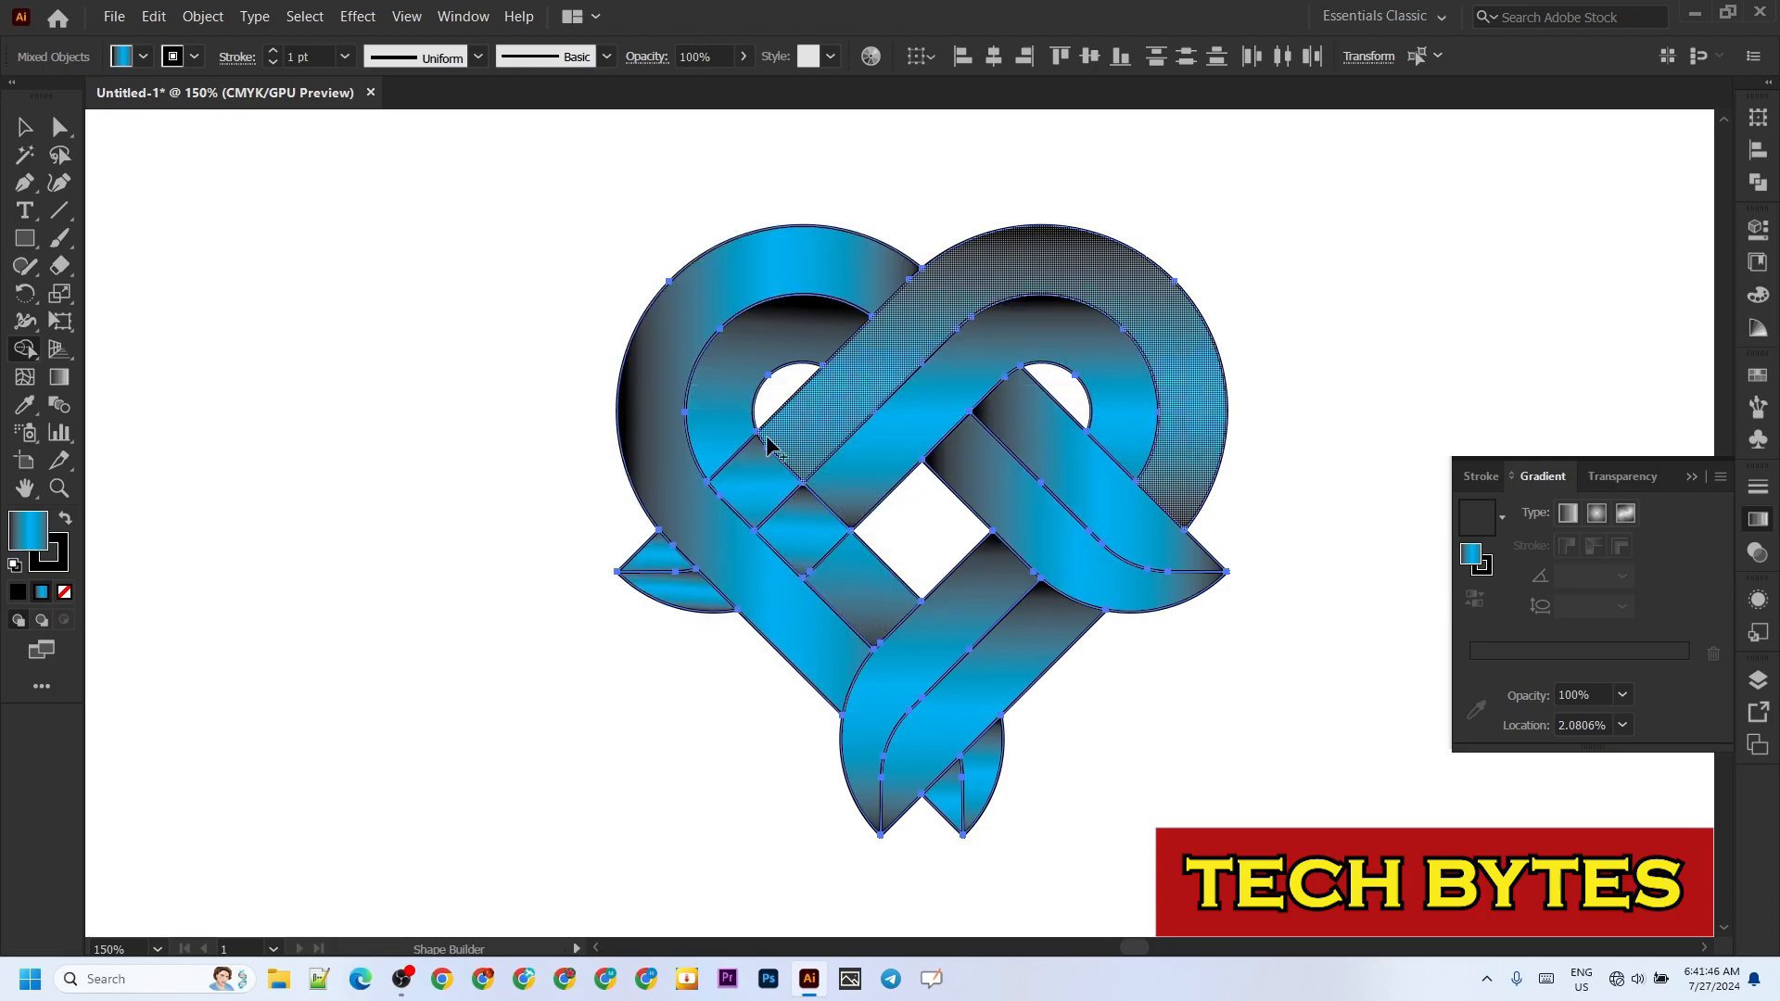
mouse_move(735, 445)
mouse_down()
mouse_move(762, 508)
mouse_move(858, 589)
mouse_up()
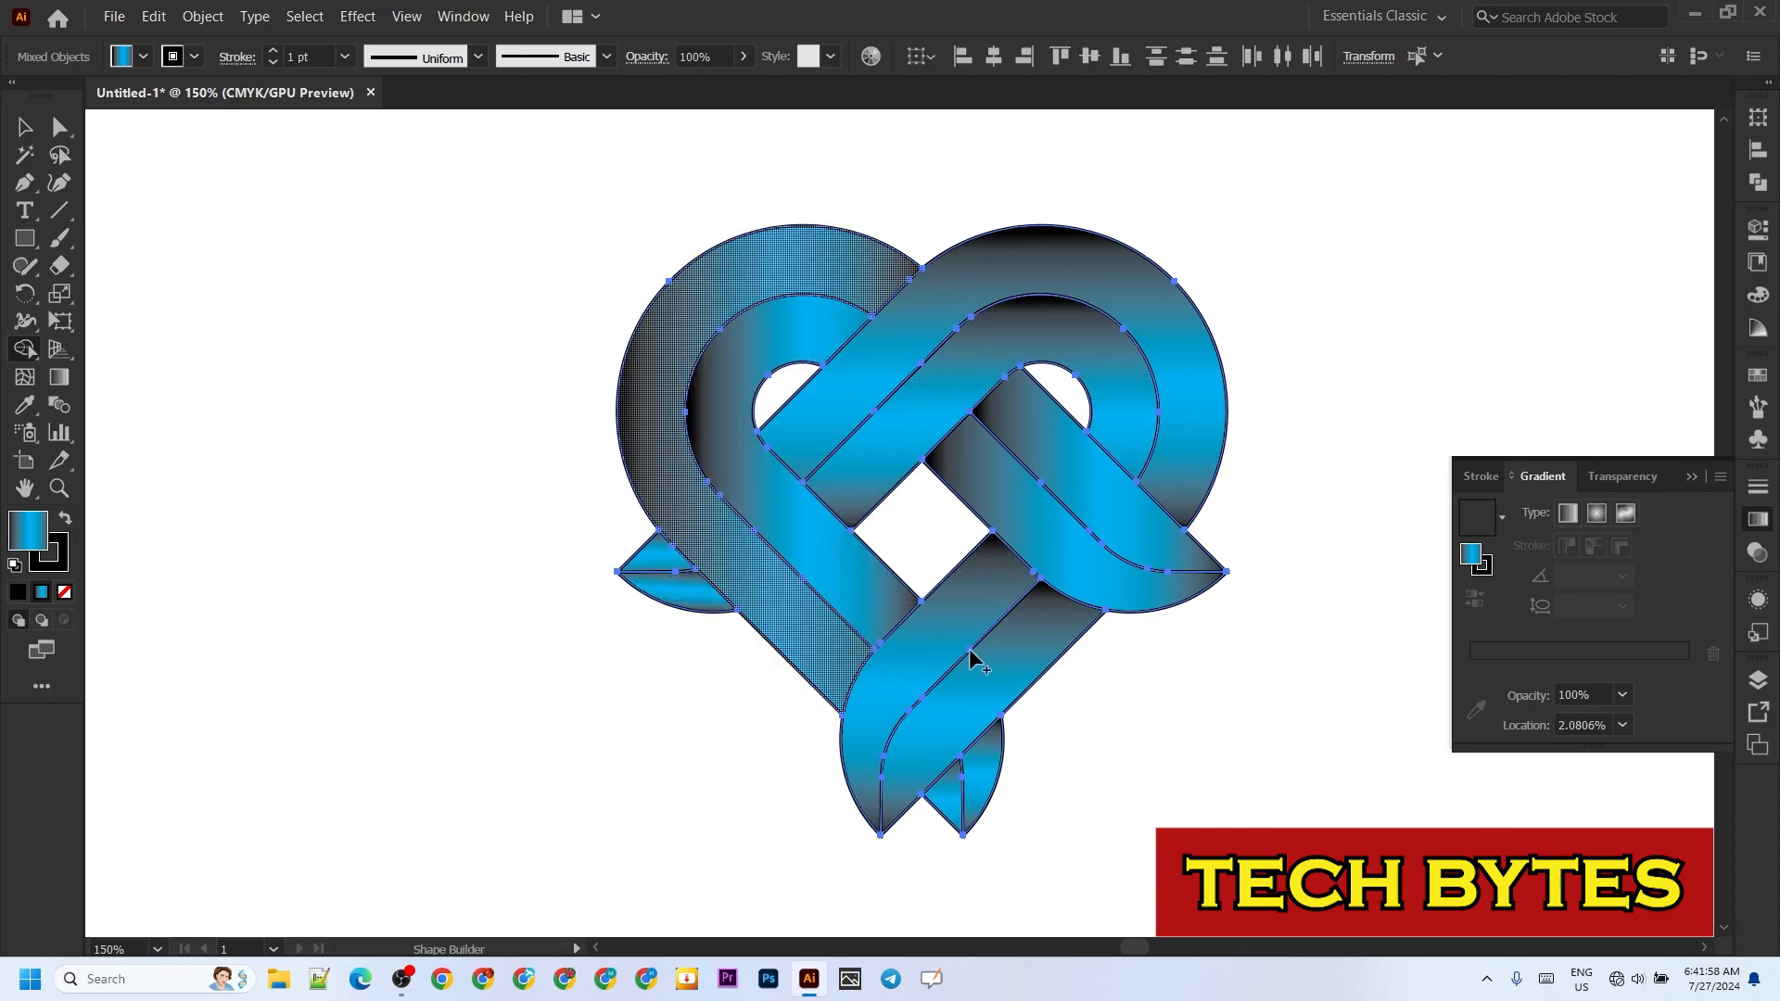
click(1692, 476)
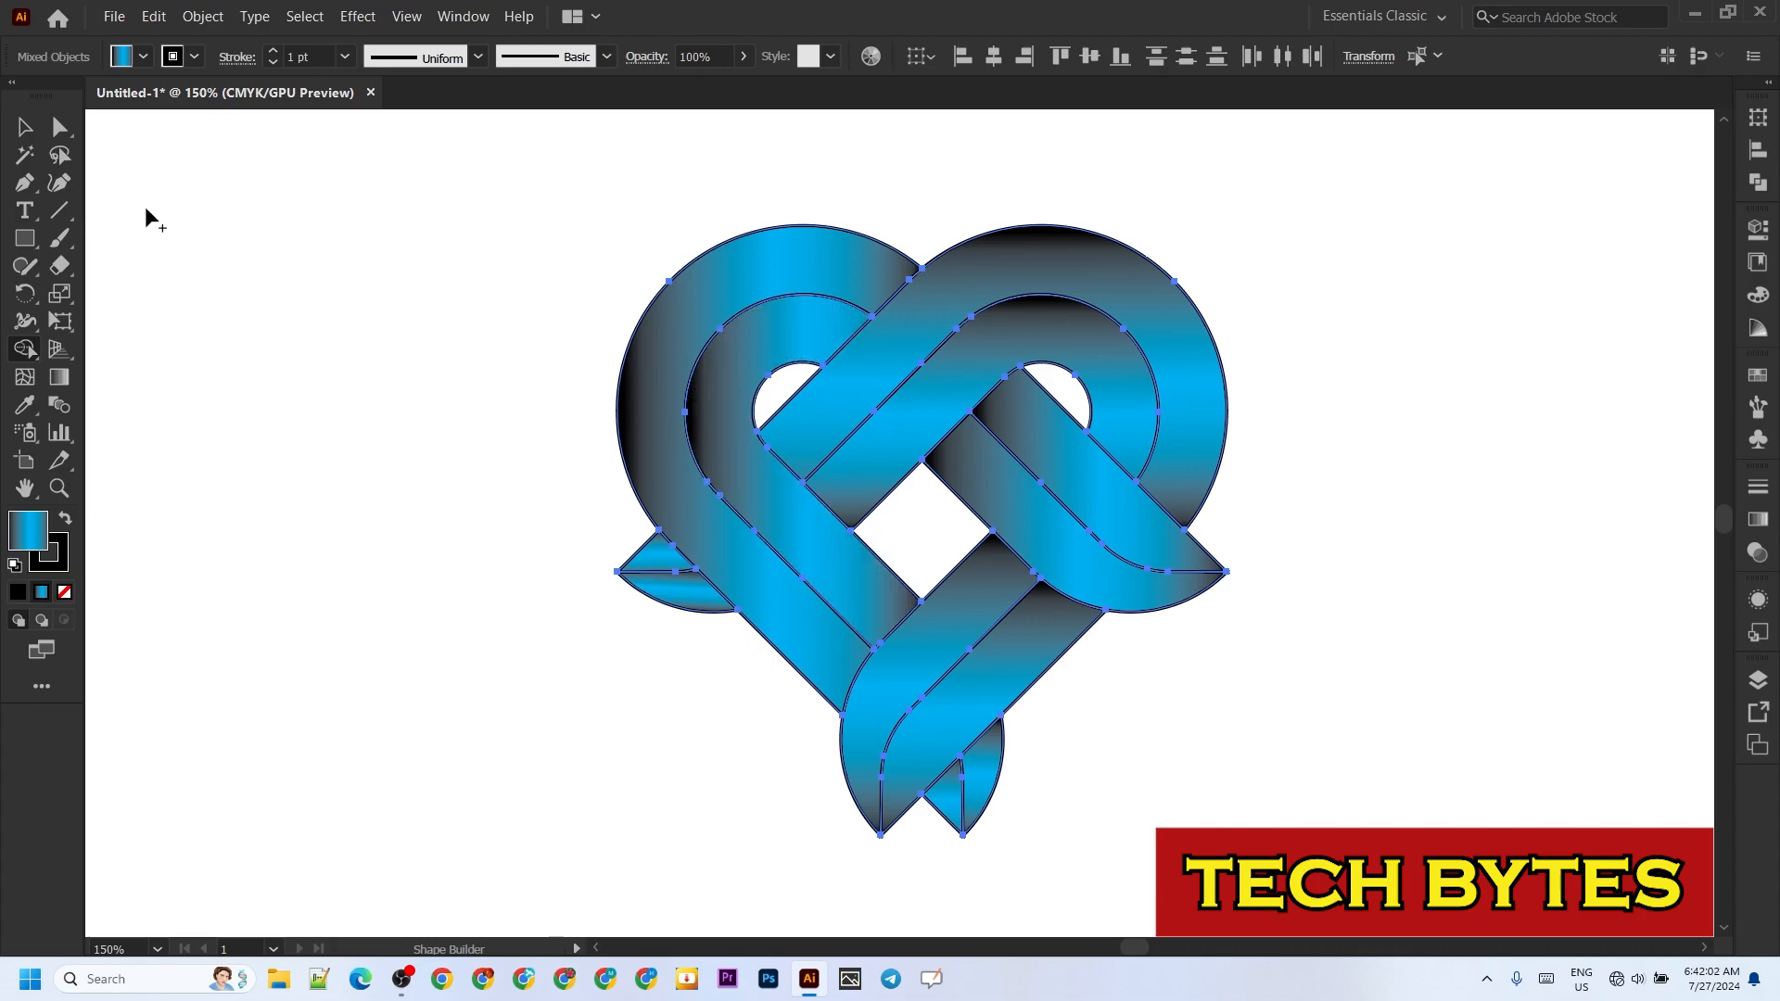
click(20, 131)
click(214, 447)
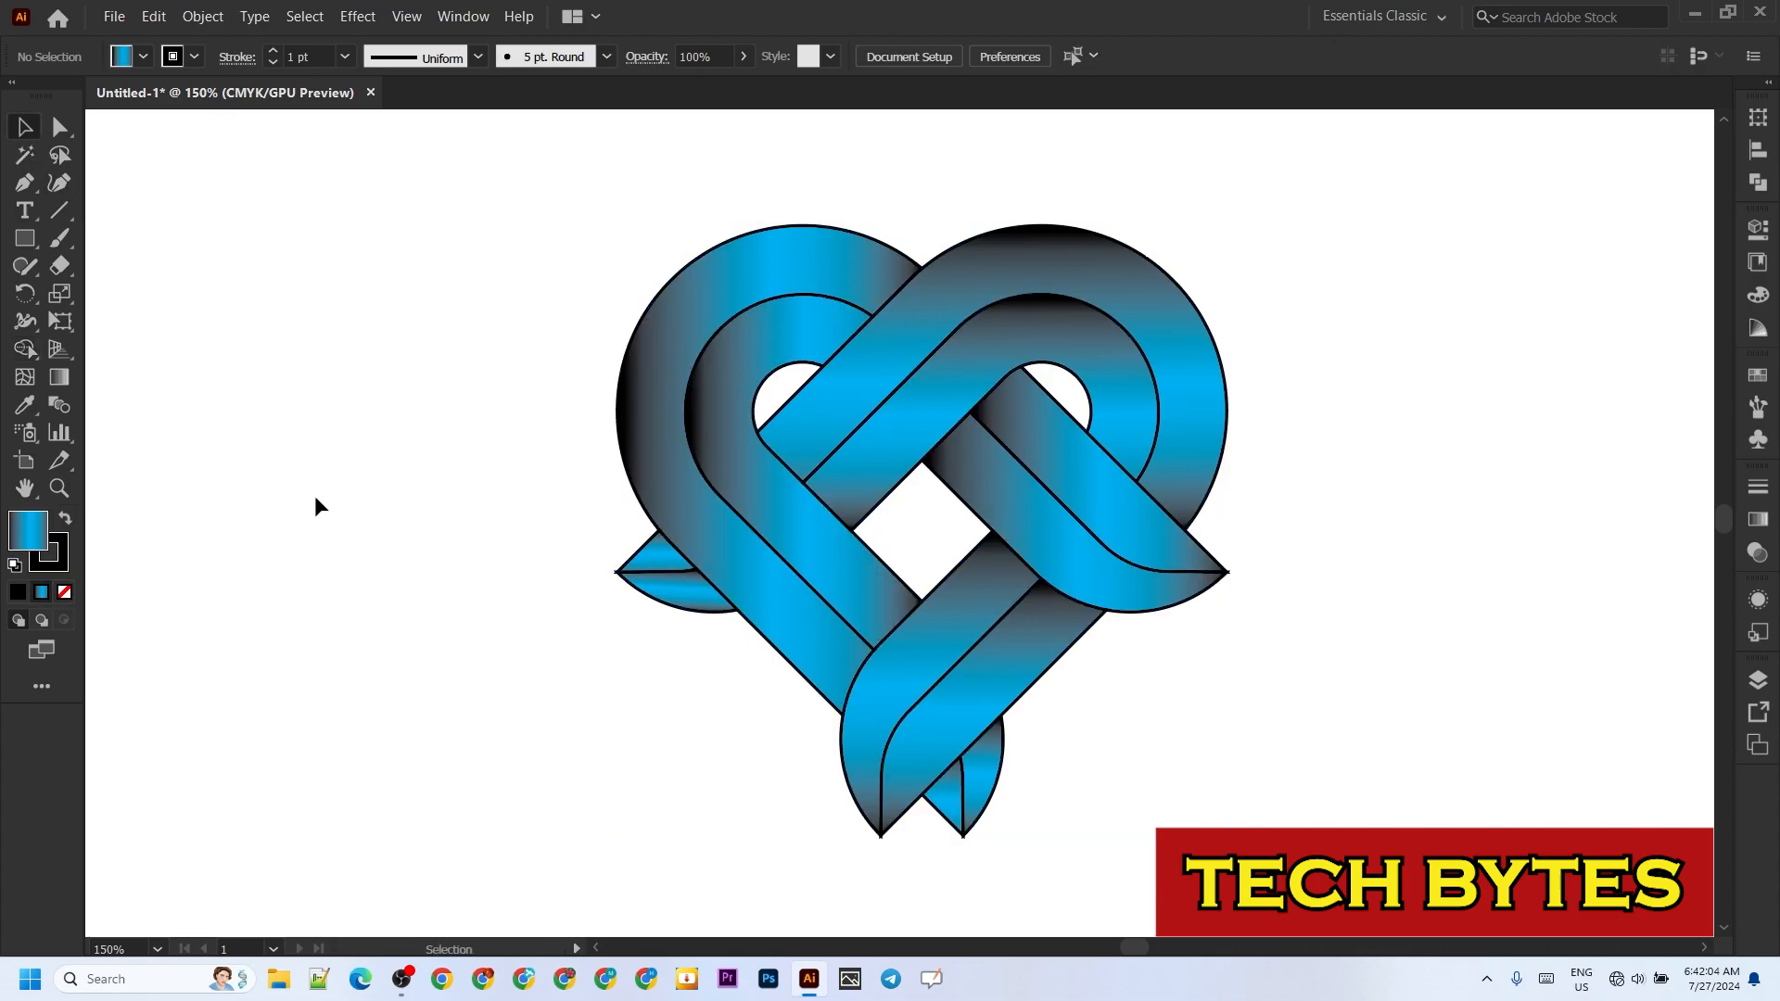
Step: Remove the black stroke from all shapes of the heart artwork
key(ctrl+a)
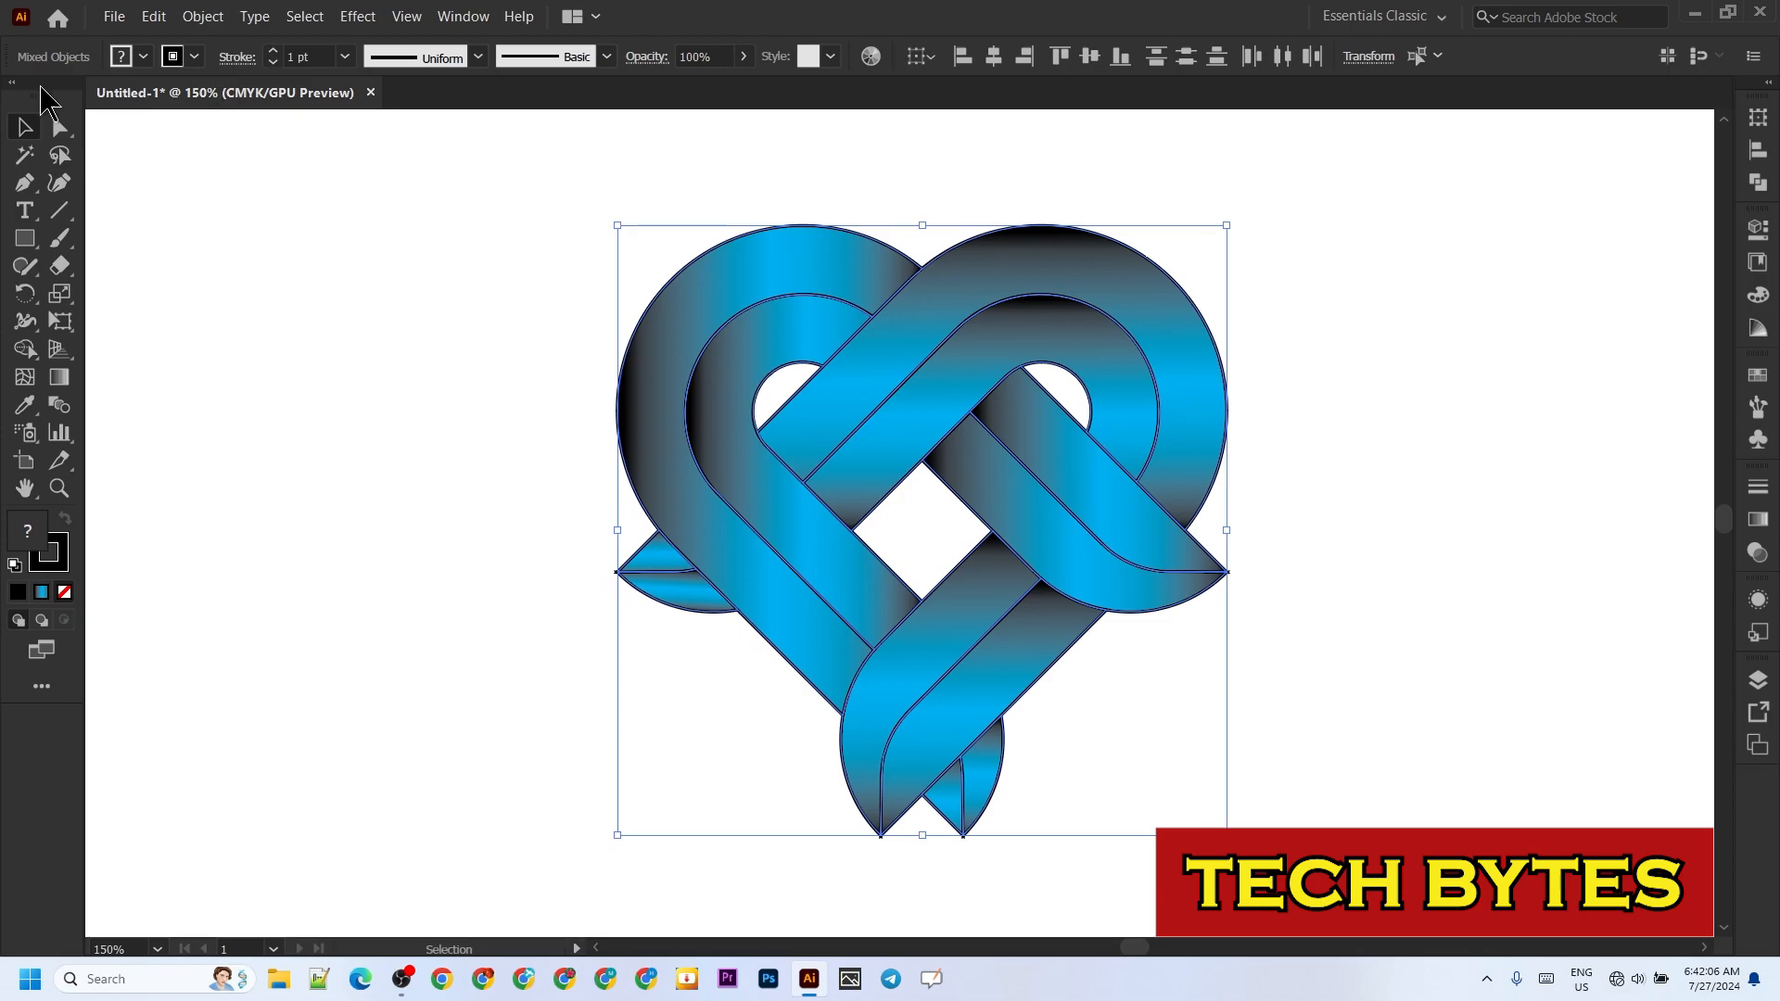
click(195, 57)
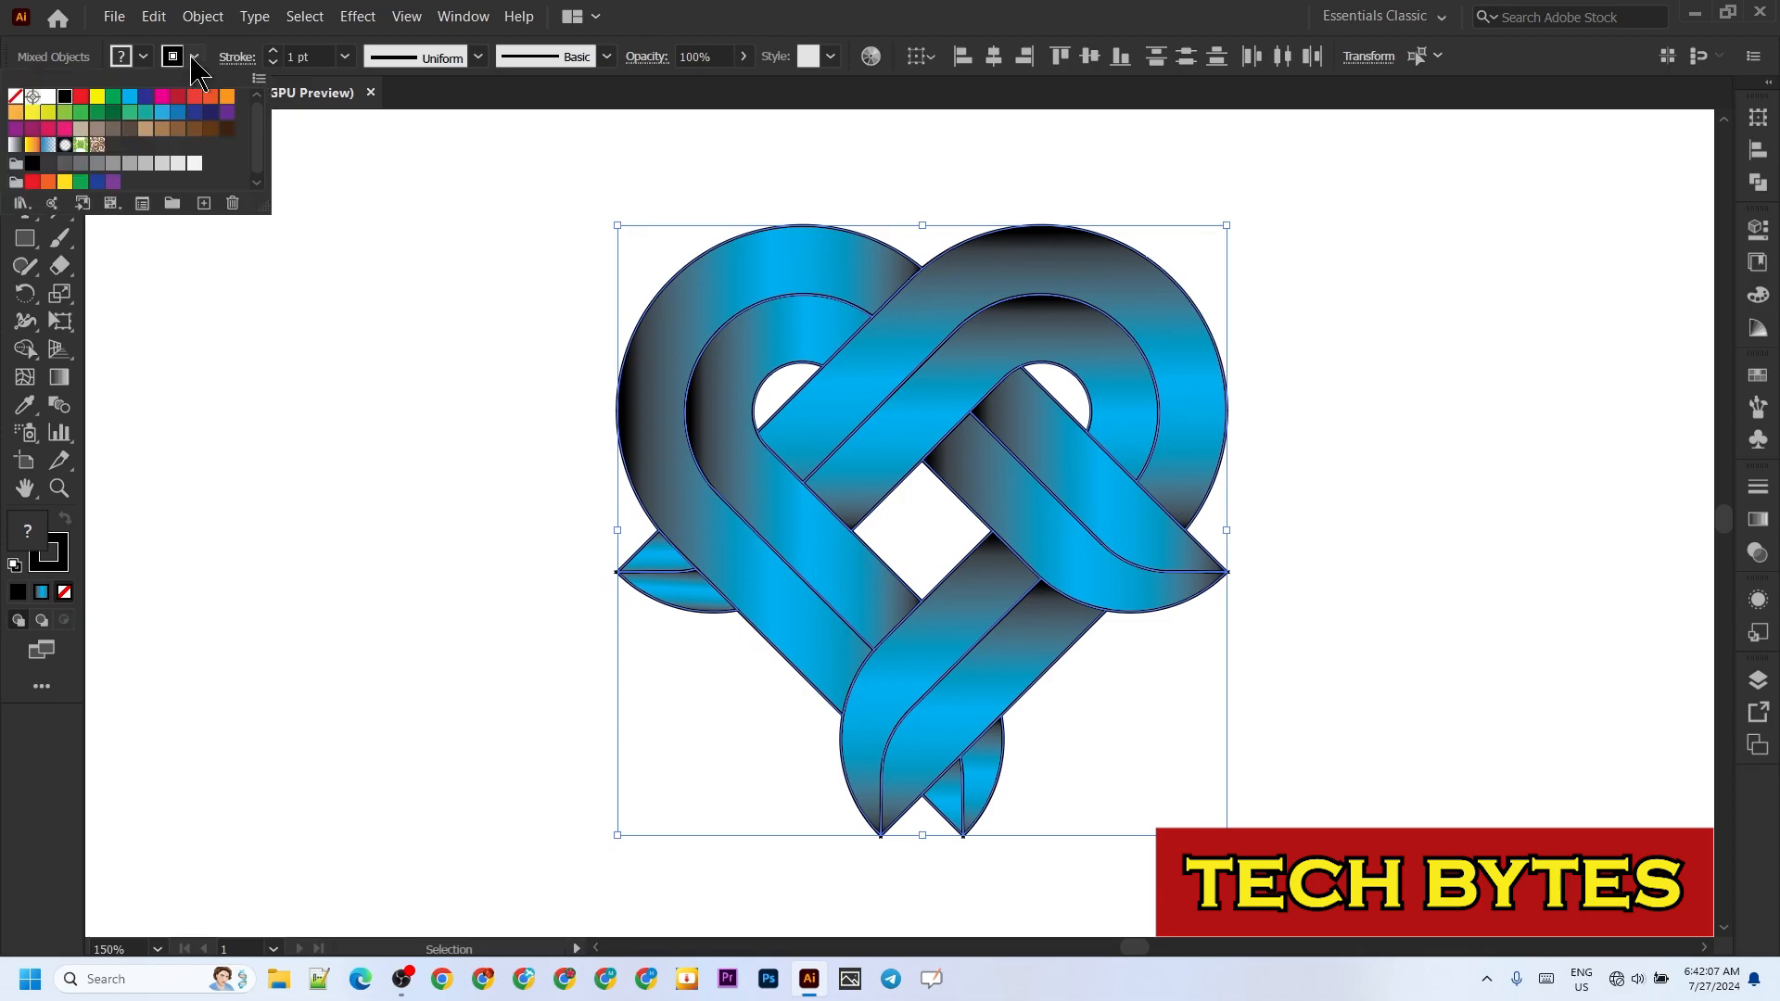
click(14, 97)
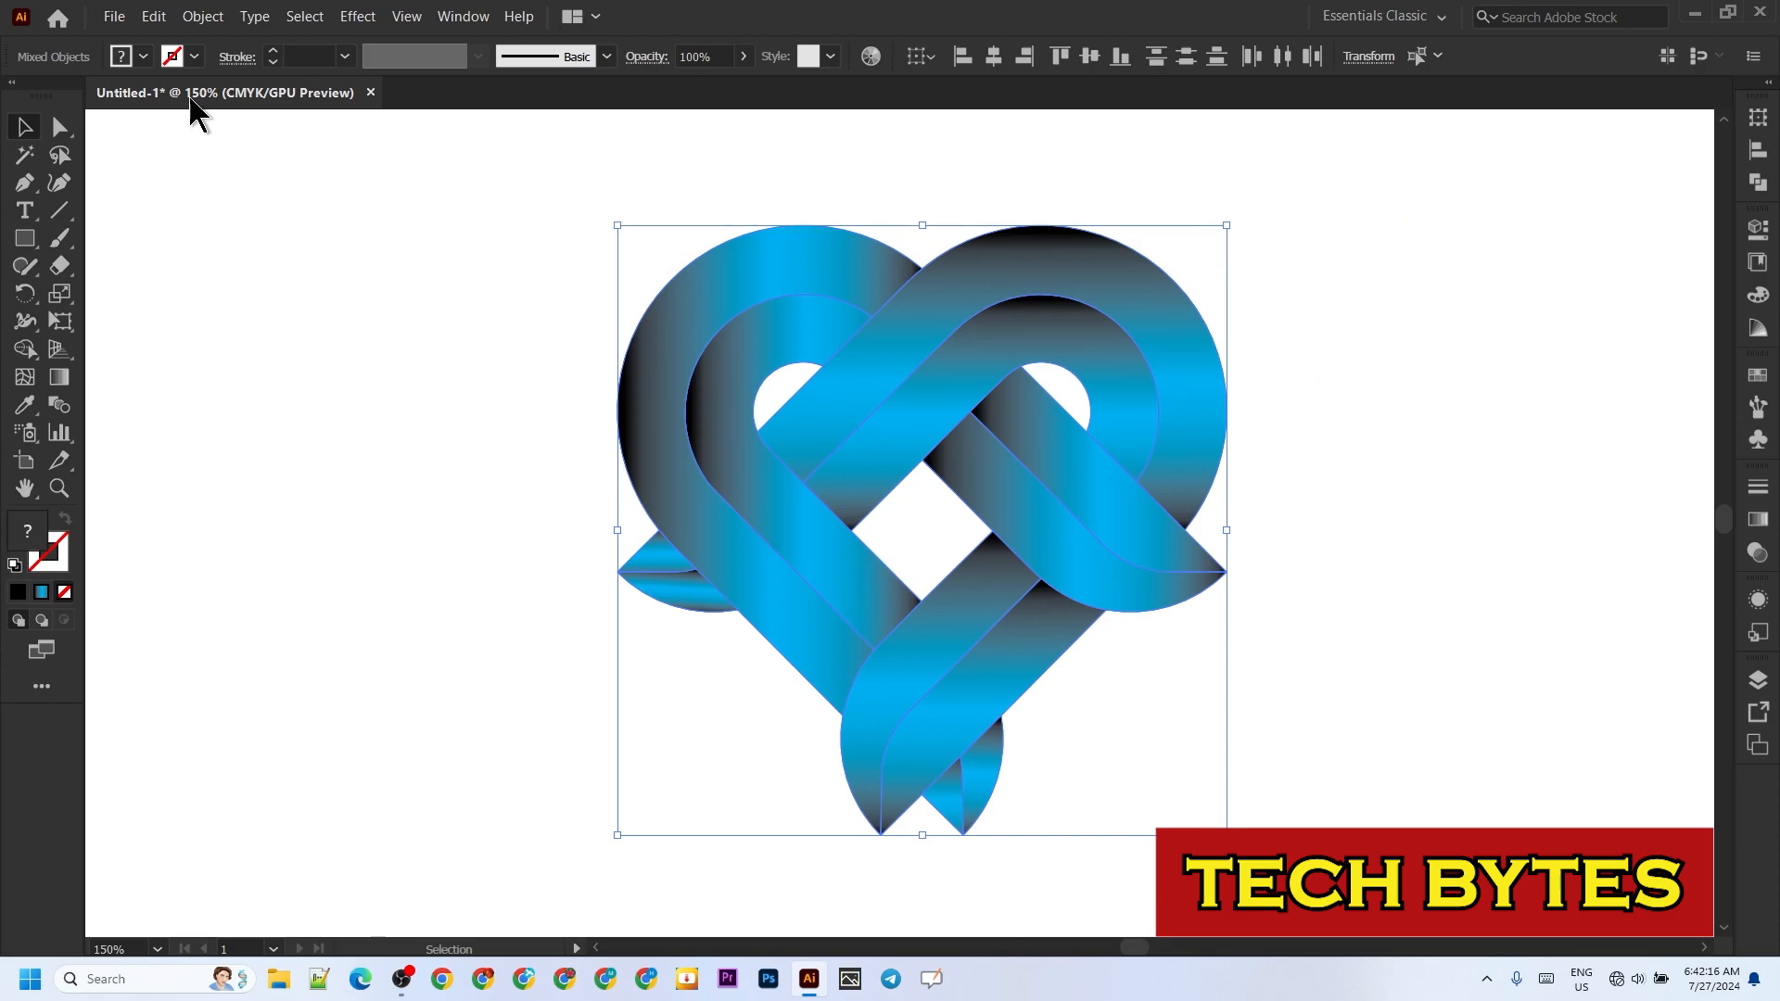
Step: Apply a Multiply drop shadow to the whole heart with 75% opacity, 7 px X and Y offsets and 5 px blur
click(360, 18)
mouse_move(385, 231)
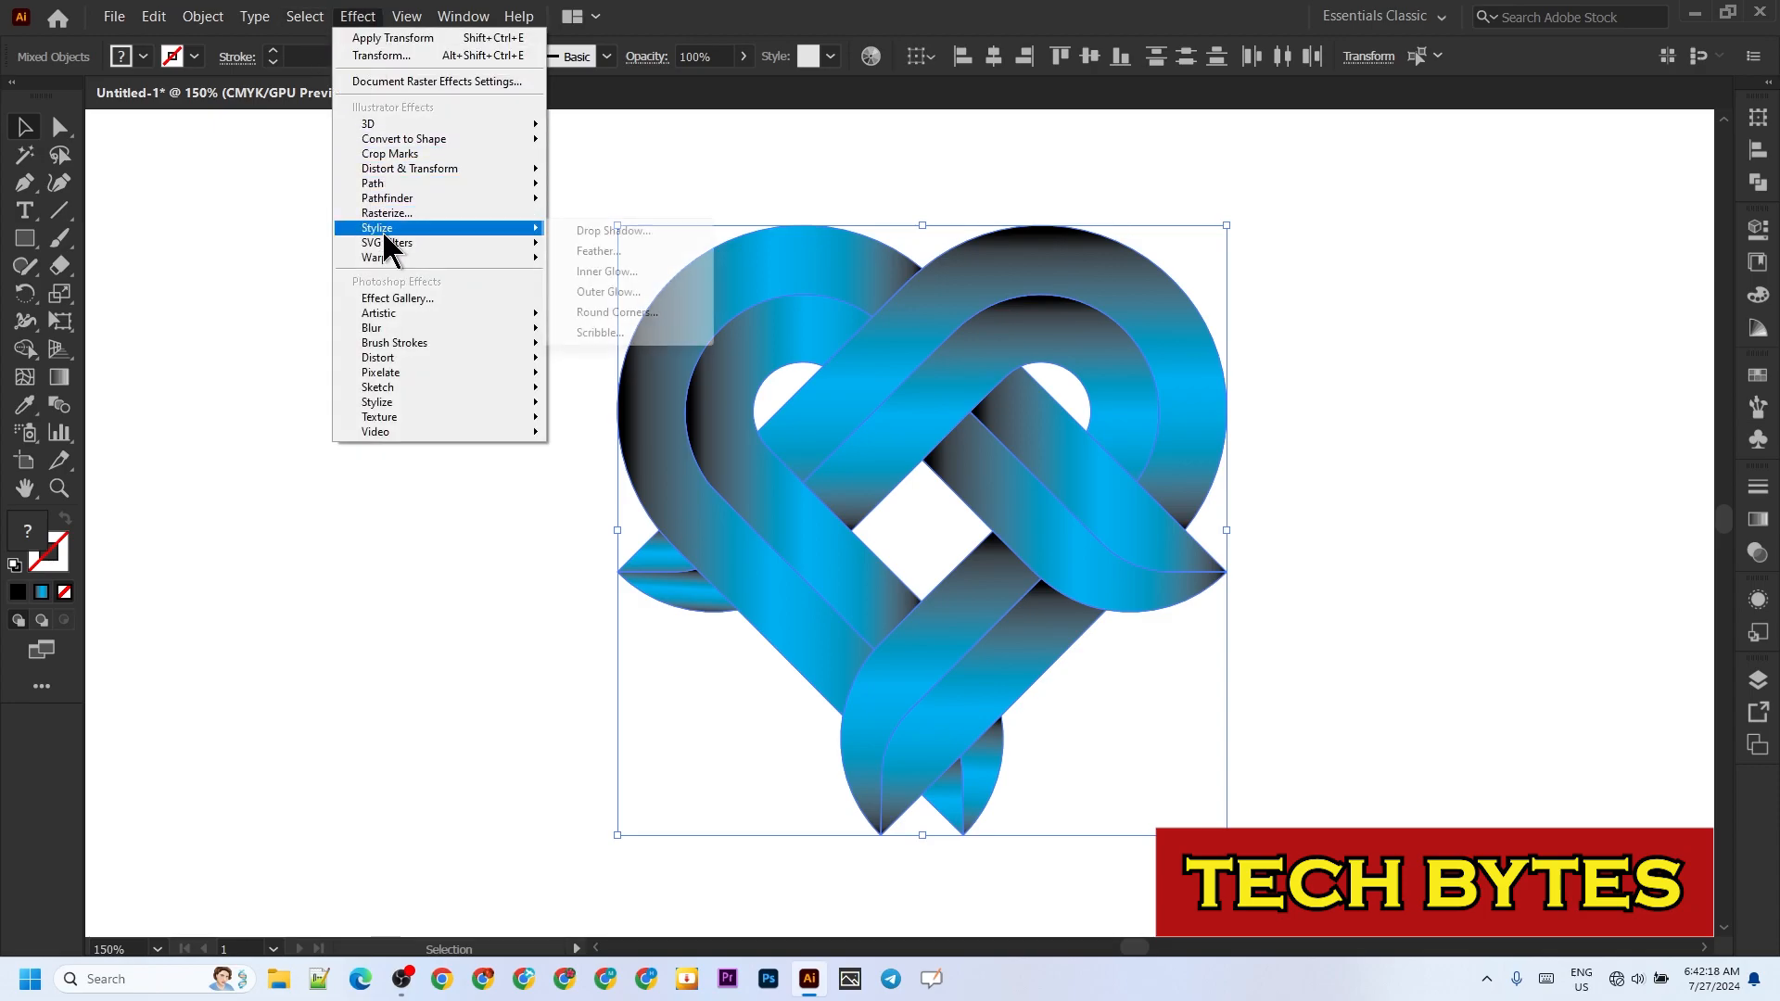
click(640, 243)
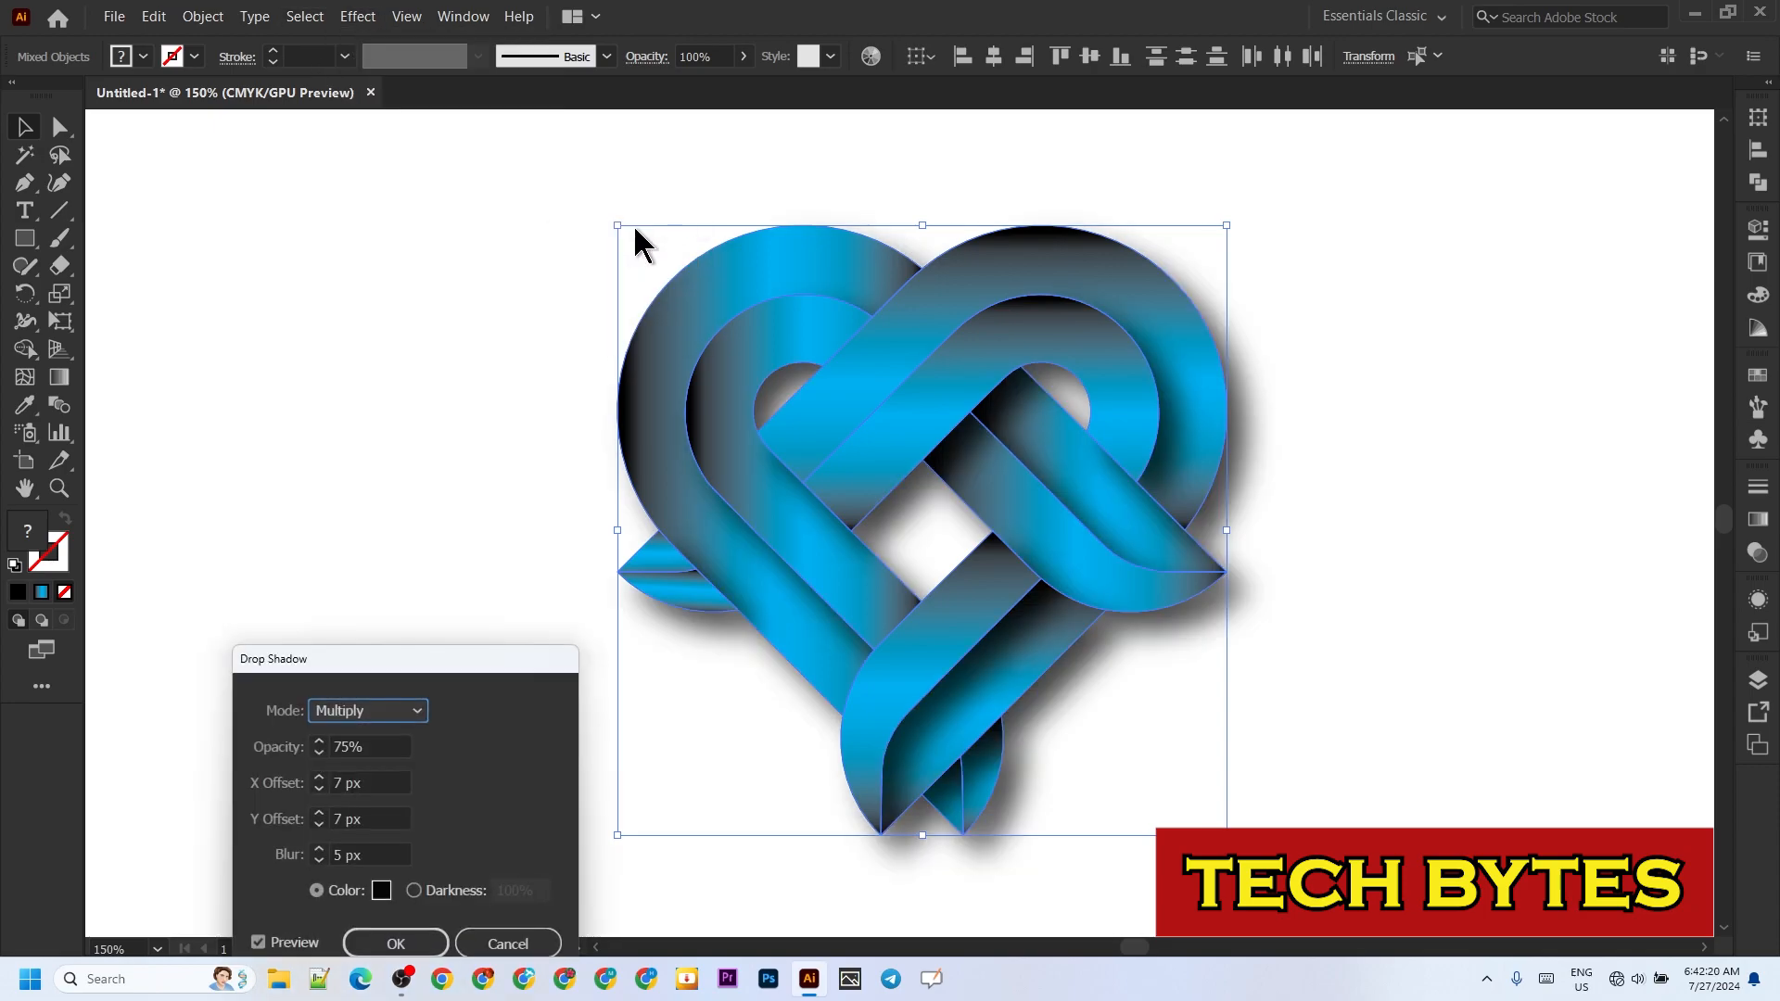
click(409, 940)
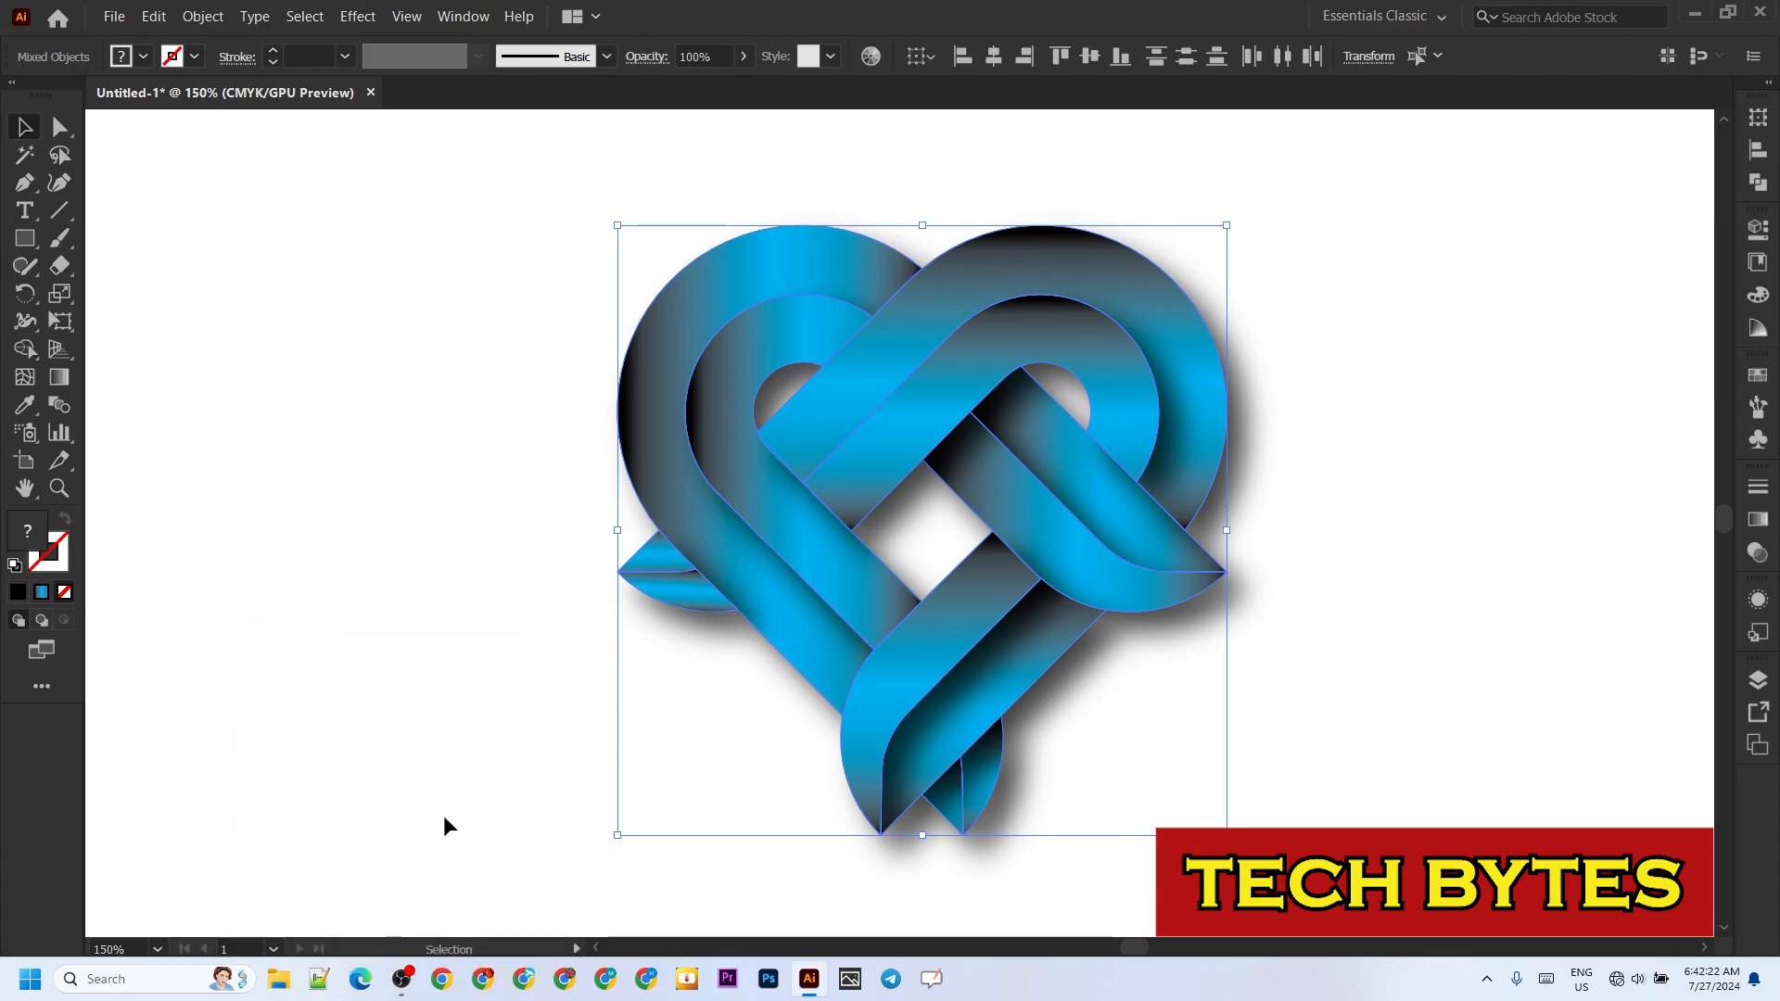
click(393, 699)
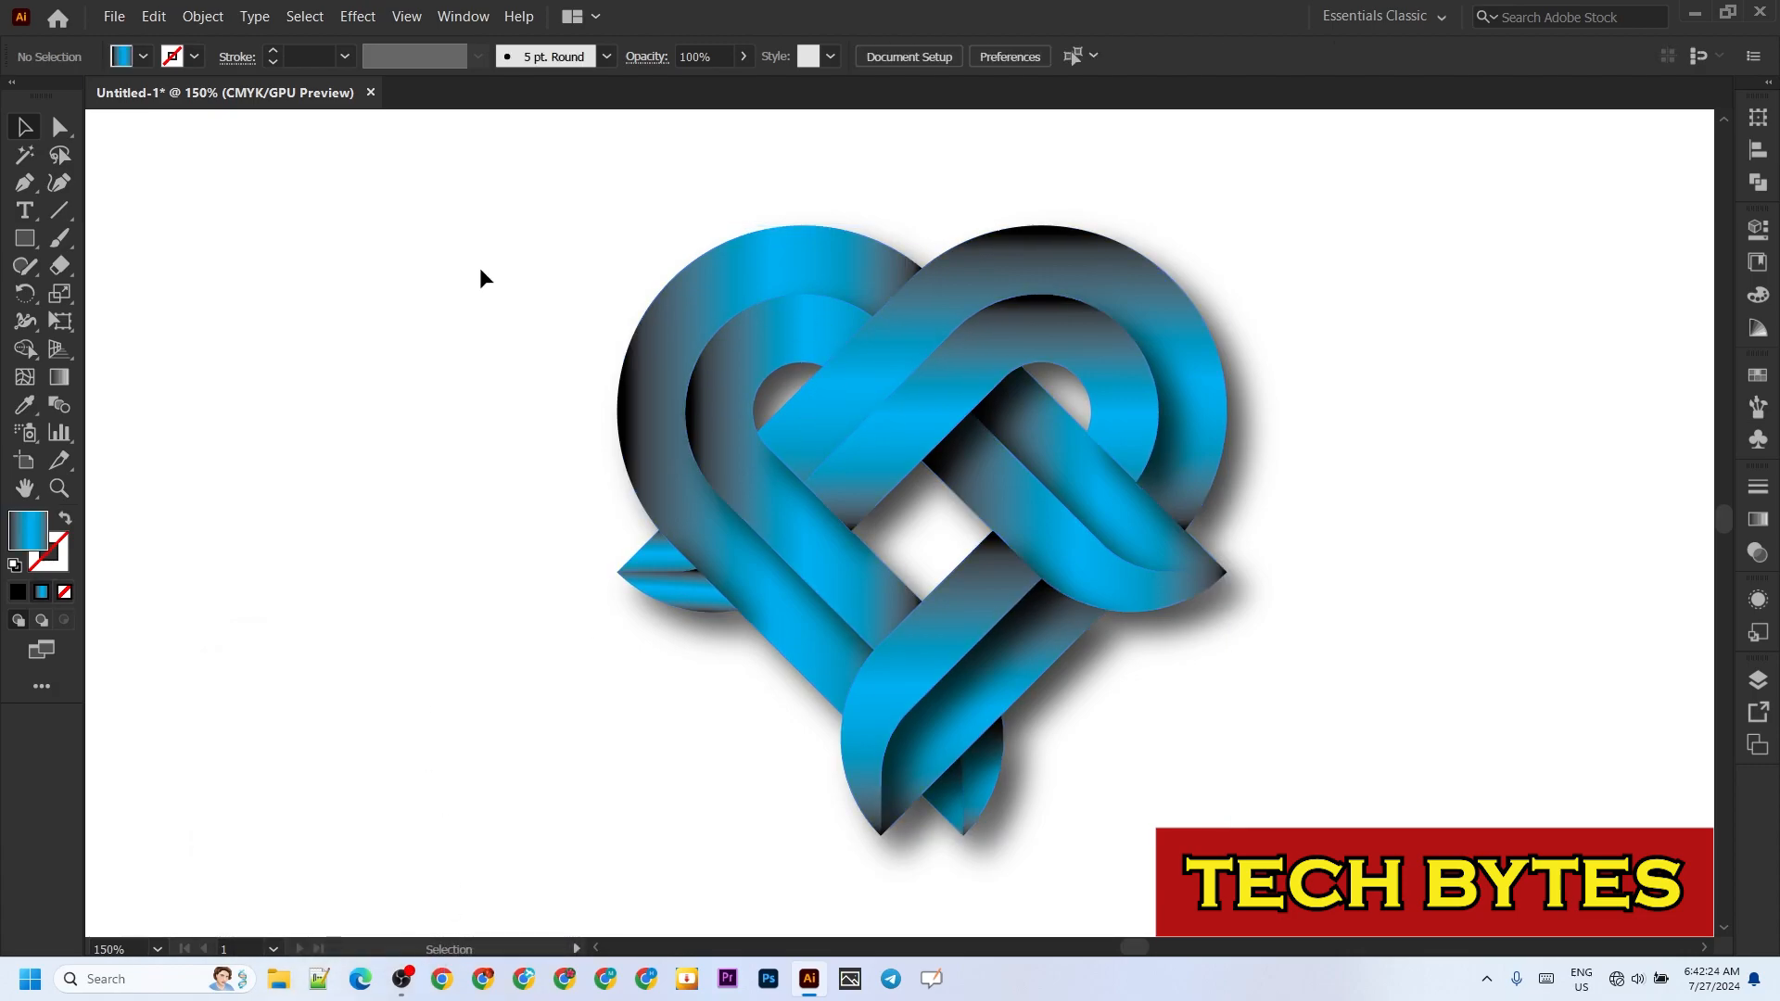